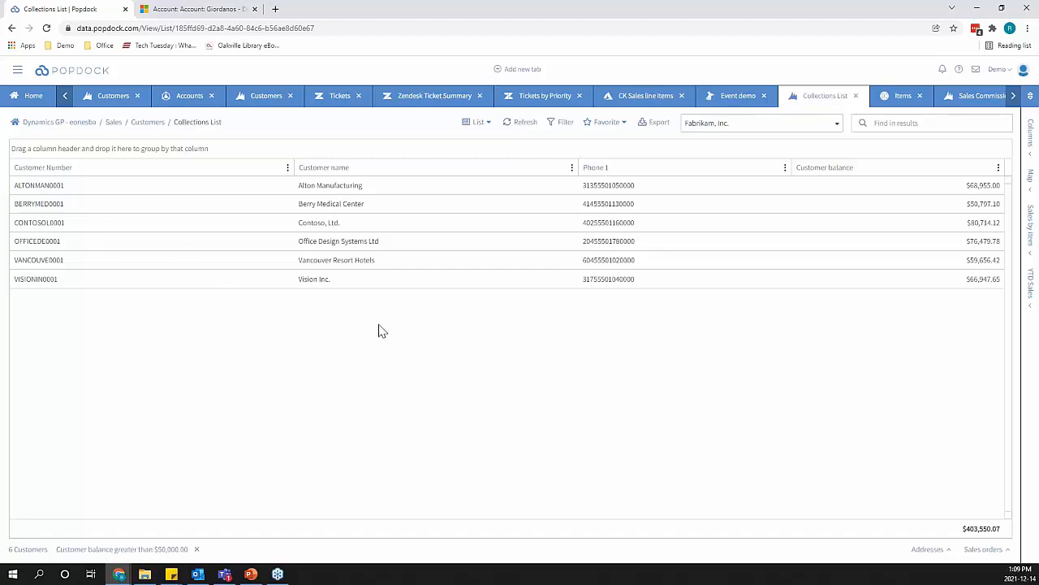
- Add the Address 3, Average days to pay - year to date, and Bank name columns to the Collections List
left_click(1031, 145)
left_click(814, 223)
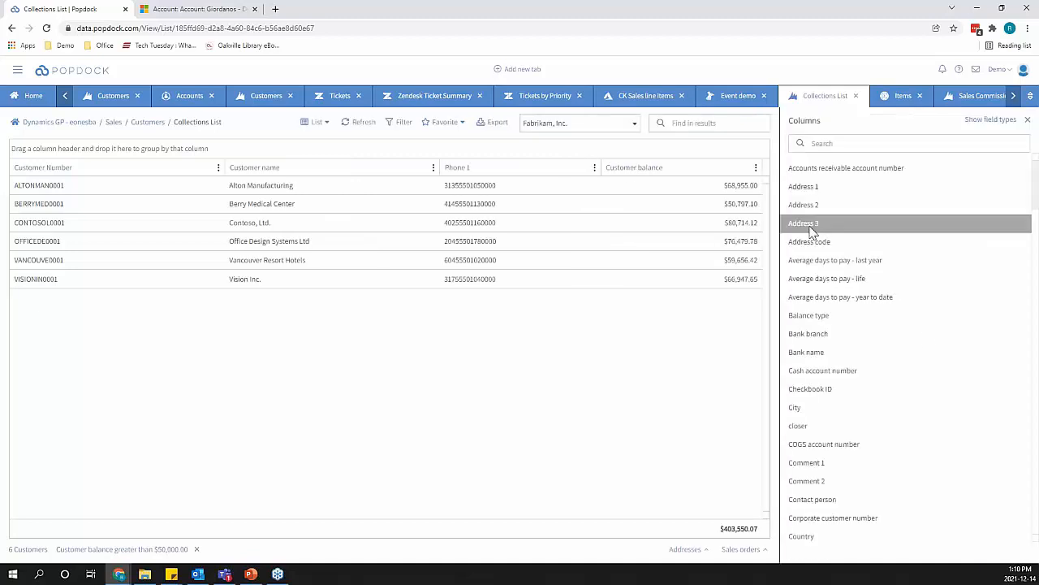
left_click(820, 298)
left_click(815, 352)
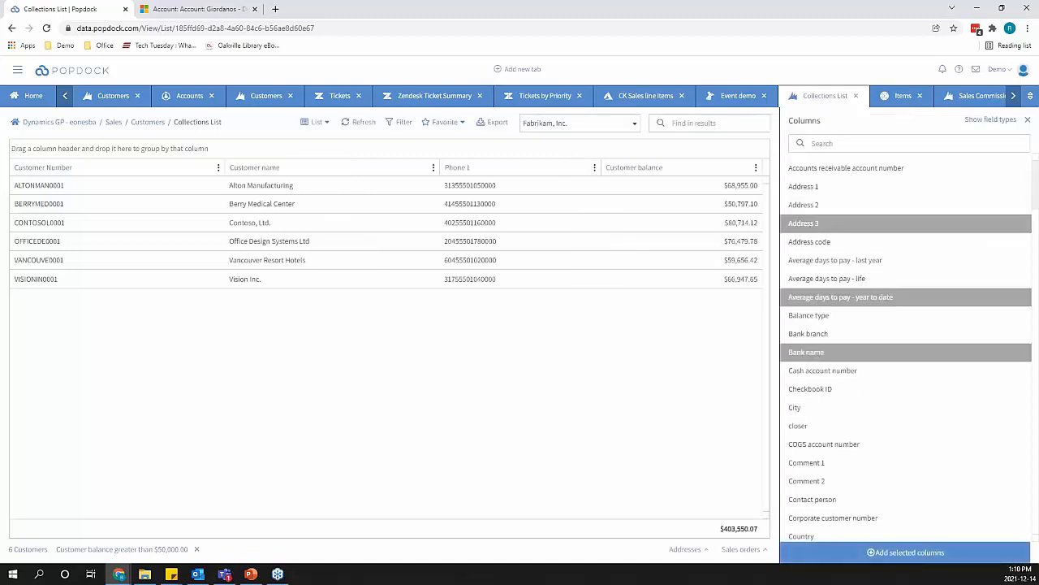
left_click(871, 555)
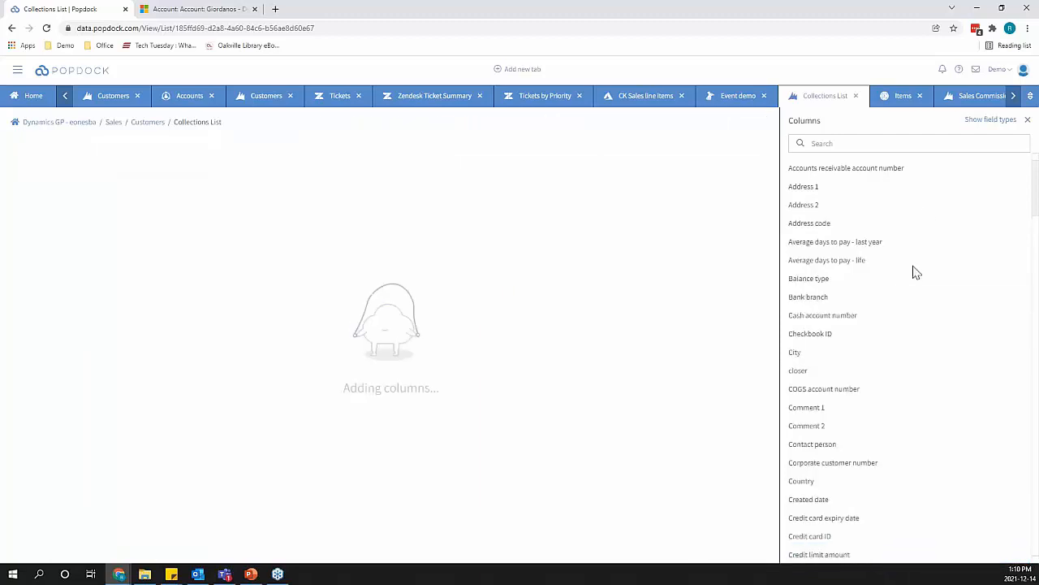
left_click(1028, 120)
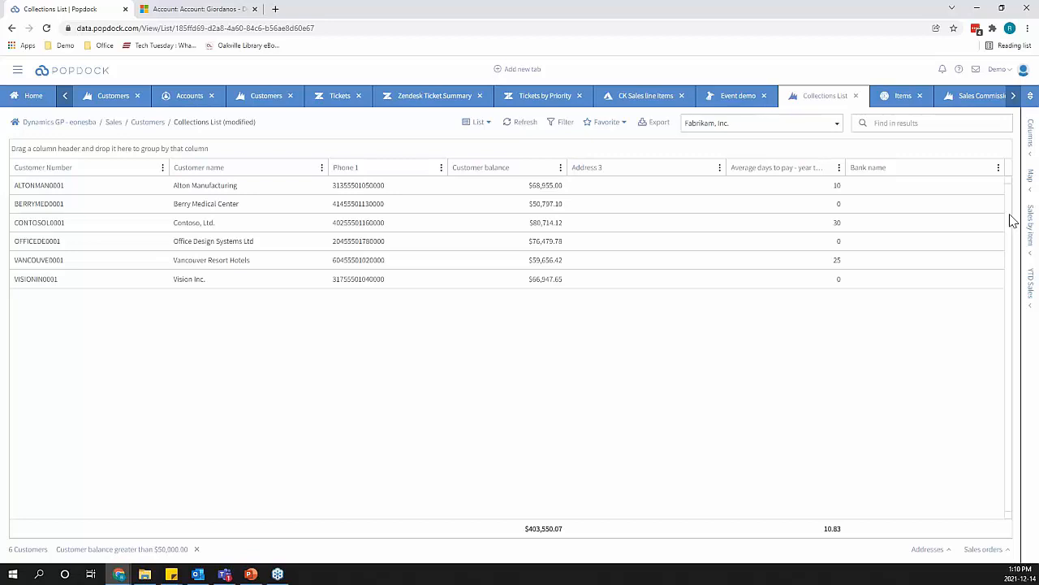
- Hide the Address 3, Average days to pay - year to date, and Bank name columns
left_click(719, 168)
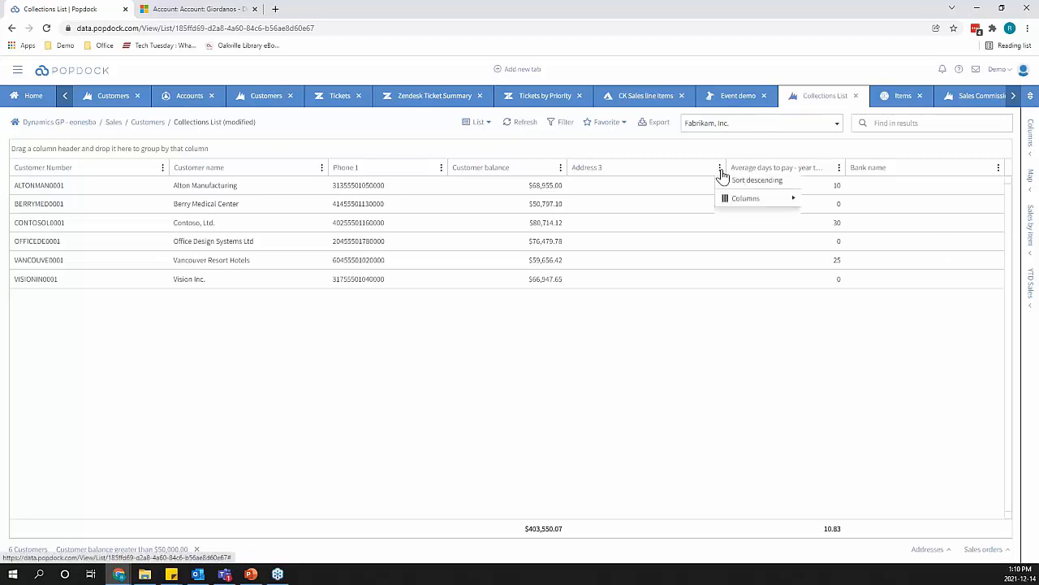
mouse_move(743, 220)
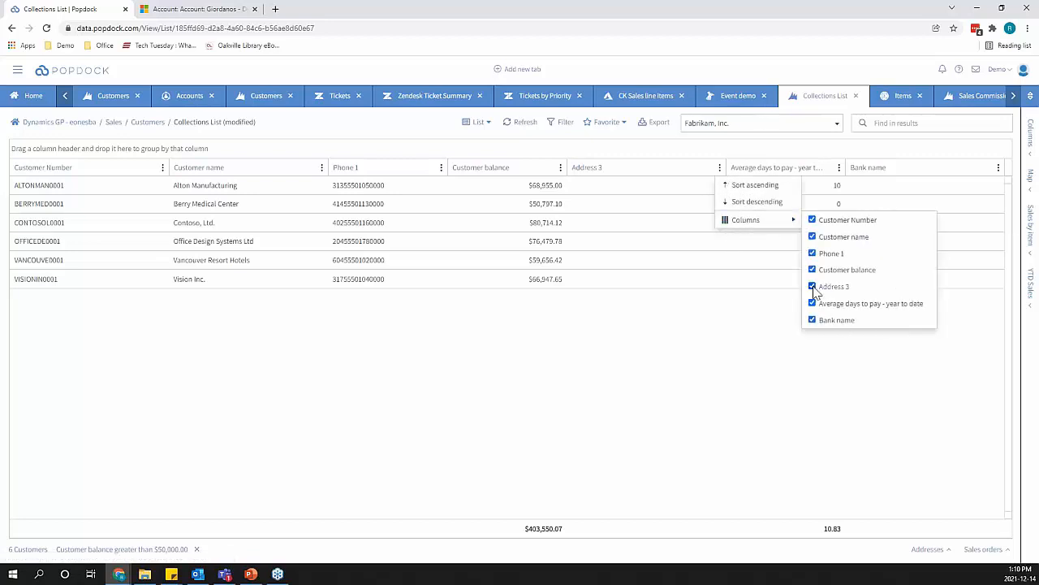
left_click(813, 288)
left_click(812, 303)
left_click(812, 320)
left_click(726, 443)
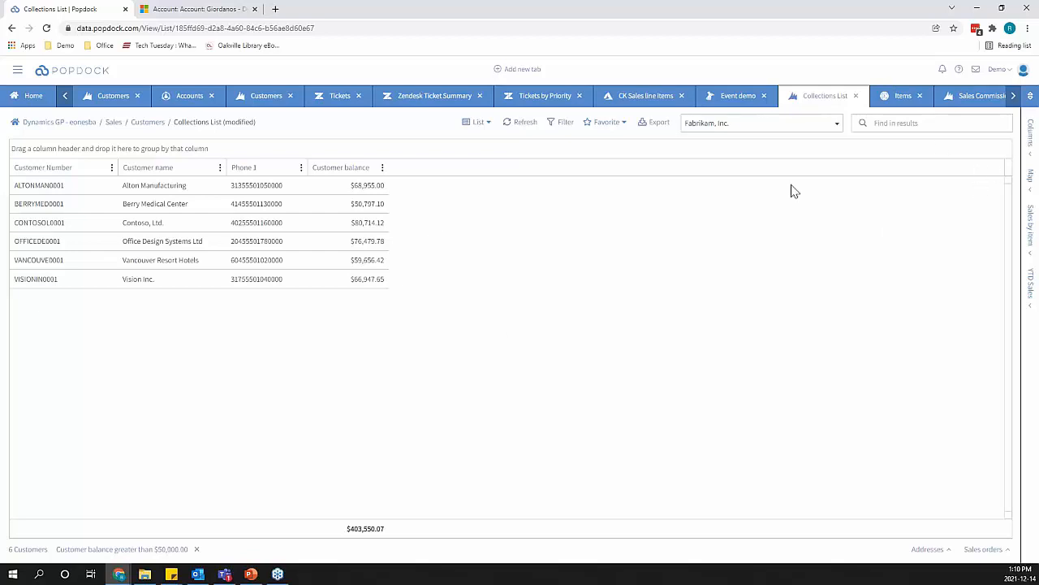
- Include the companies Fore Iron Foundry and Three's Company in the list alongside Fabrikam, Inc
left_click(719, 126)
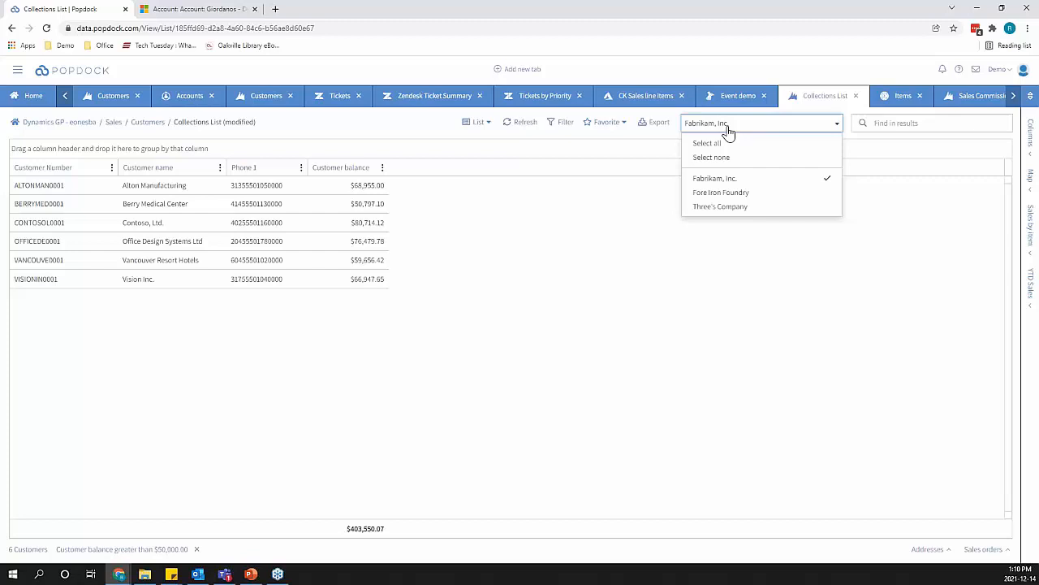
left_click(723, 198)
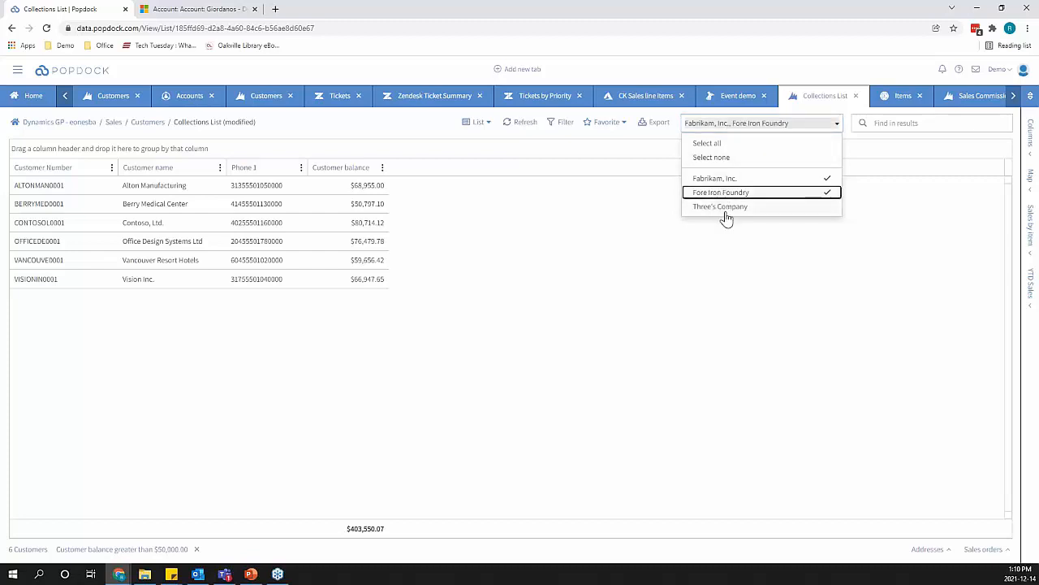
left_click(725, 208)
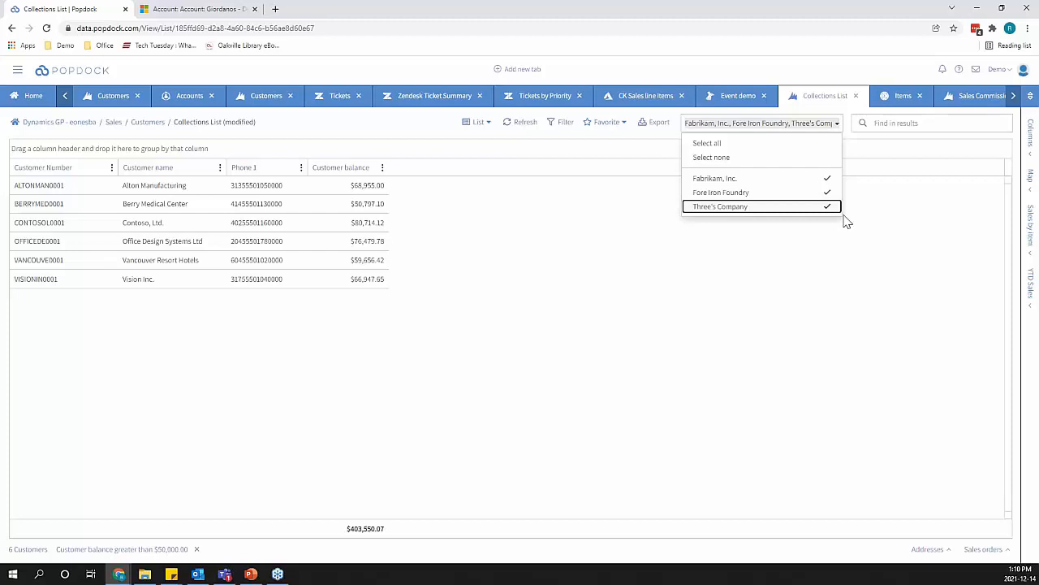
left_click(731, 310)
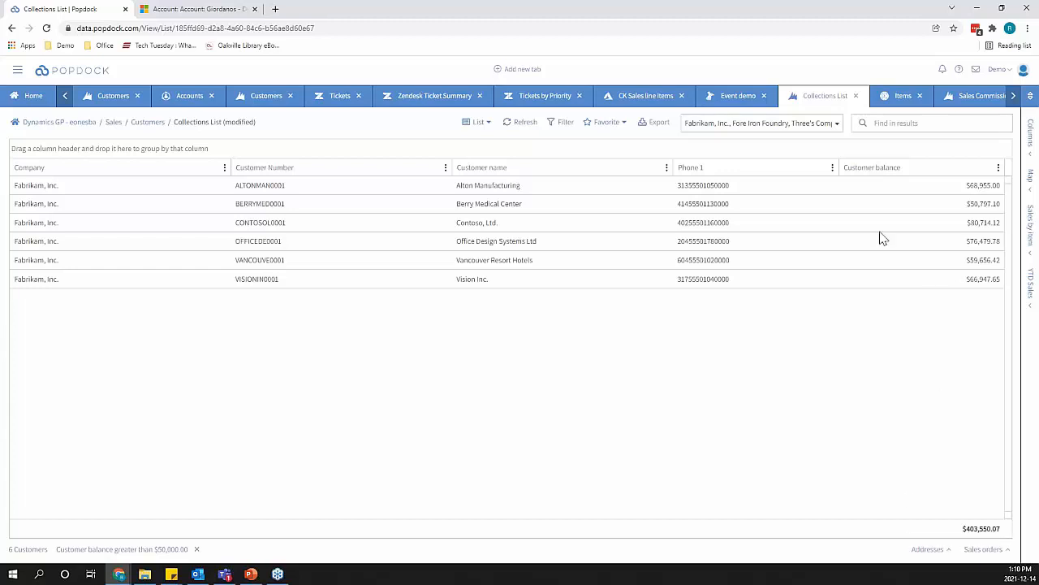
- Remove Fore Iron Foundry and Three's Company from the company selection, keeping only Fabrikam, Inc
left_click(832, 126)
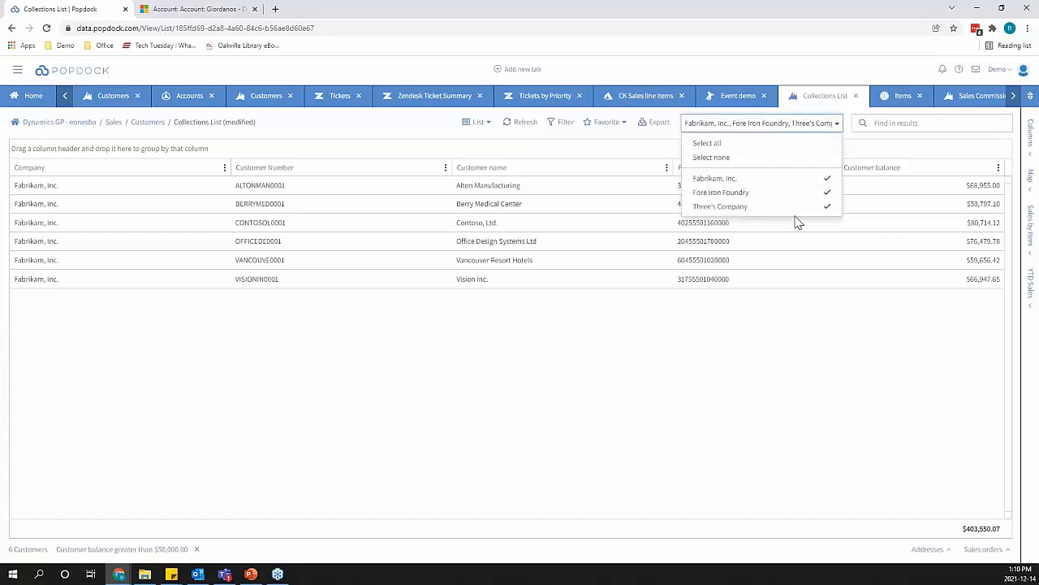
left_click(739, 192)
left_click(739, 207)
left_click(758, 415)
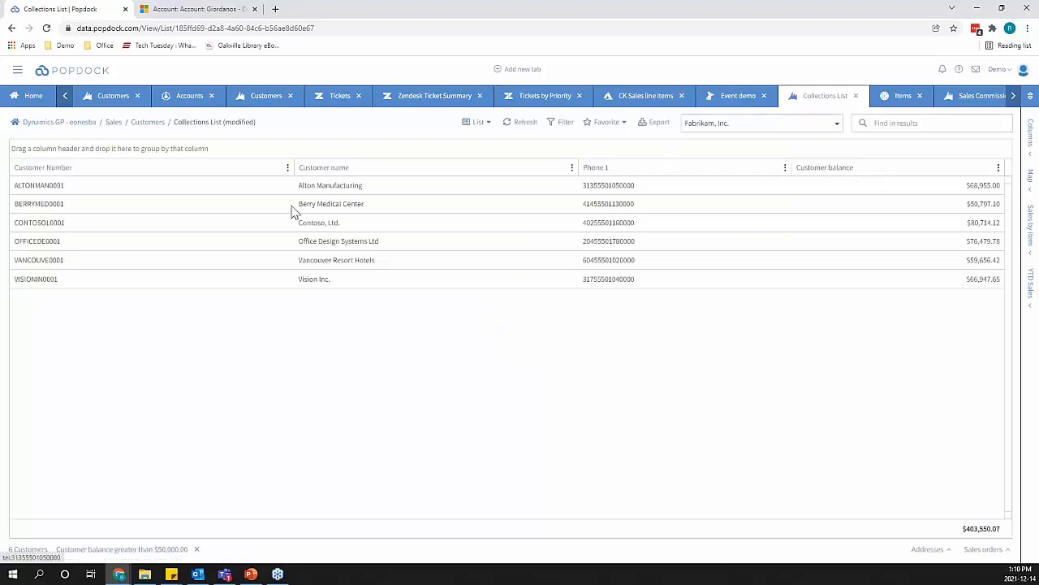
- Search the available columns for "sta" and add the State column to the list
mouse_move(406, 172)
left_mouse_down()
mouse_move(197, 182)
mouse_move(81, 171)
mouse_move(343, 179)
mouse_move(439, 170)
left_mouse_up()
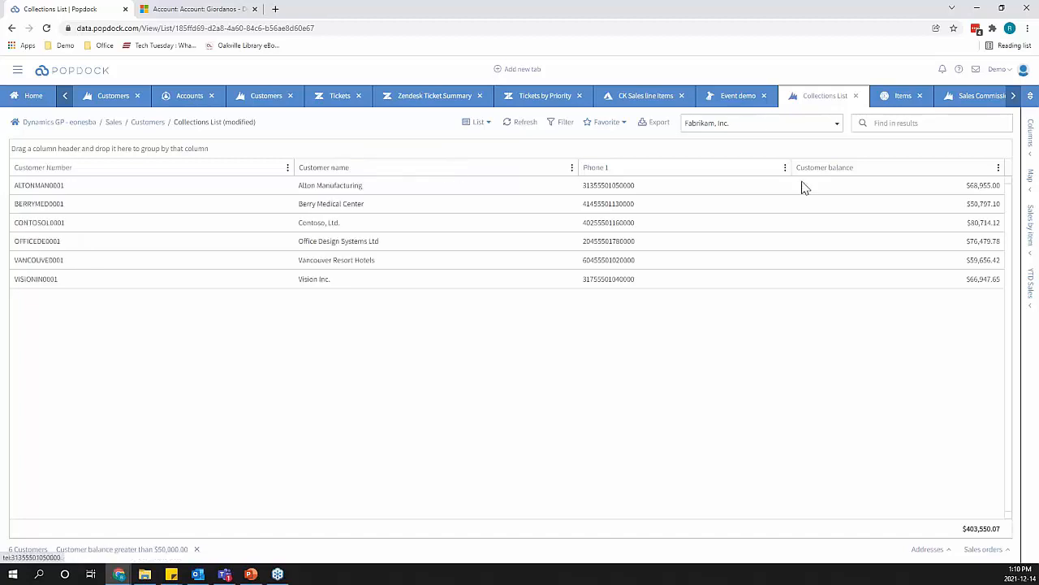
left_click(1029, 134)
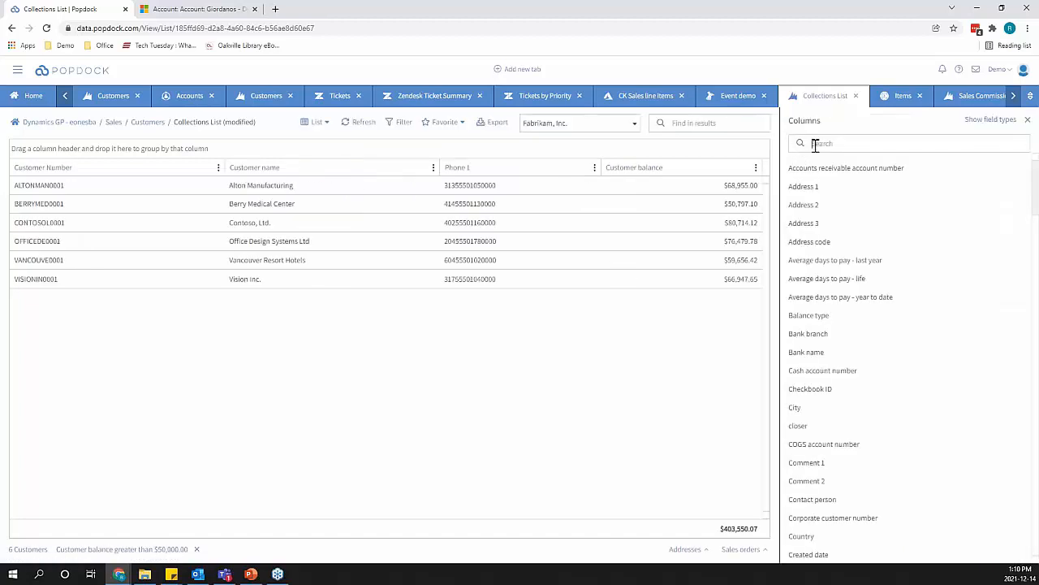
type("sta")
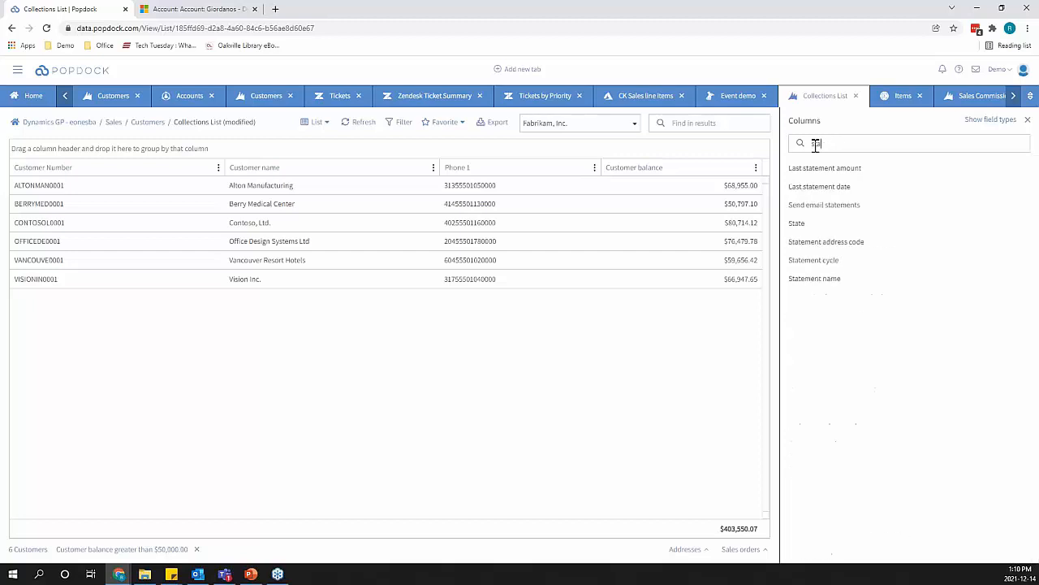
left_click(801, 226)
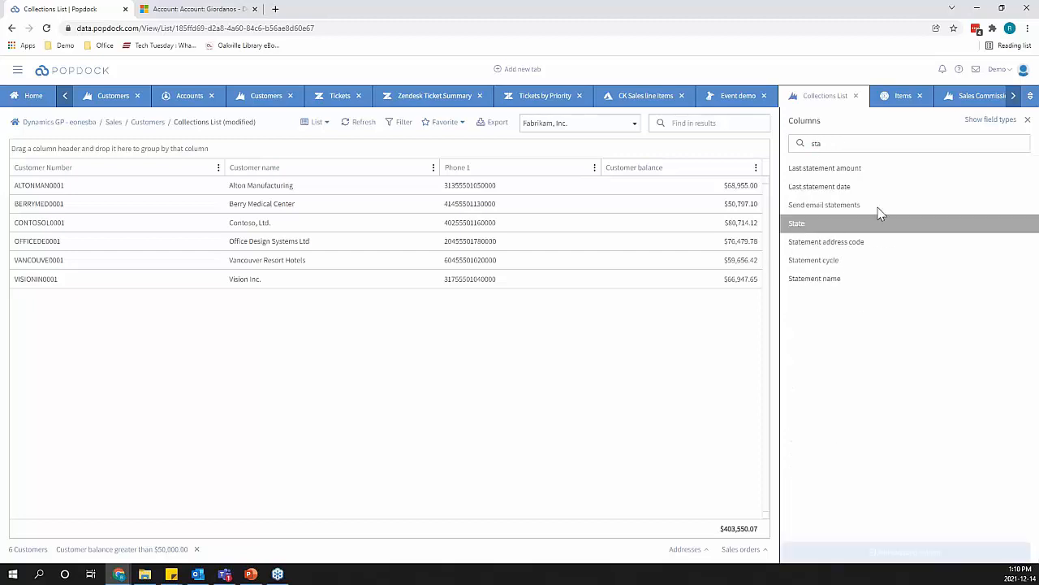
left_click(915, 557)
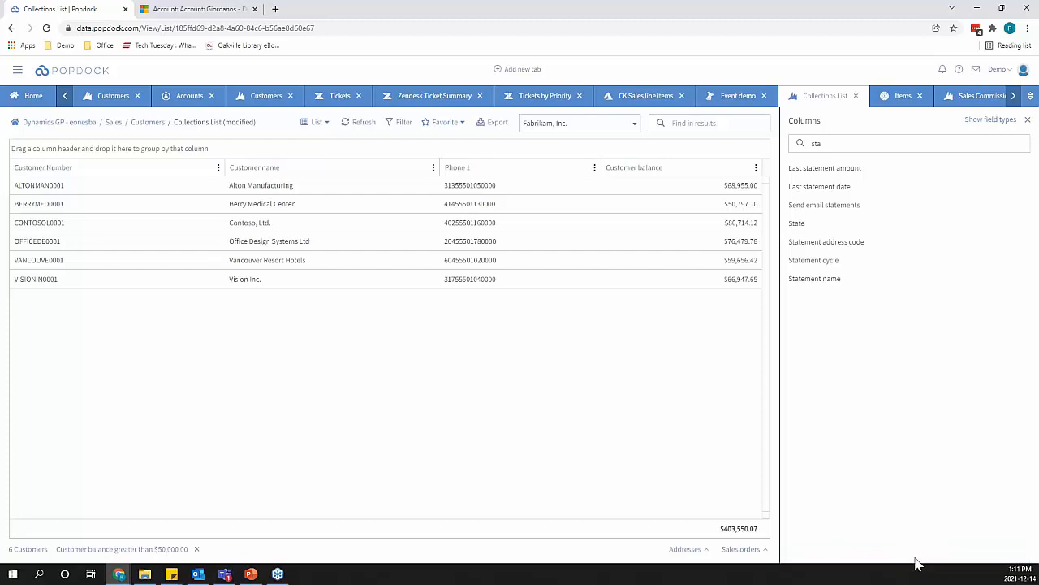
left_click(1027, 120)
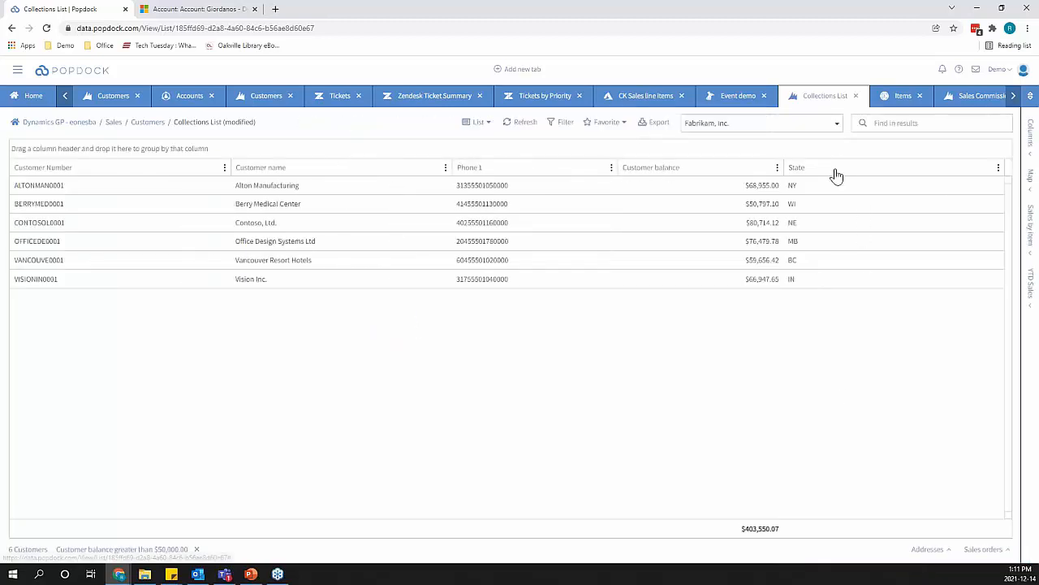
- Group the customer list by State and expand all groups
left_click_drag(835, 170, 116, 155)
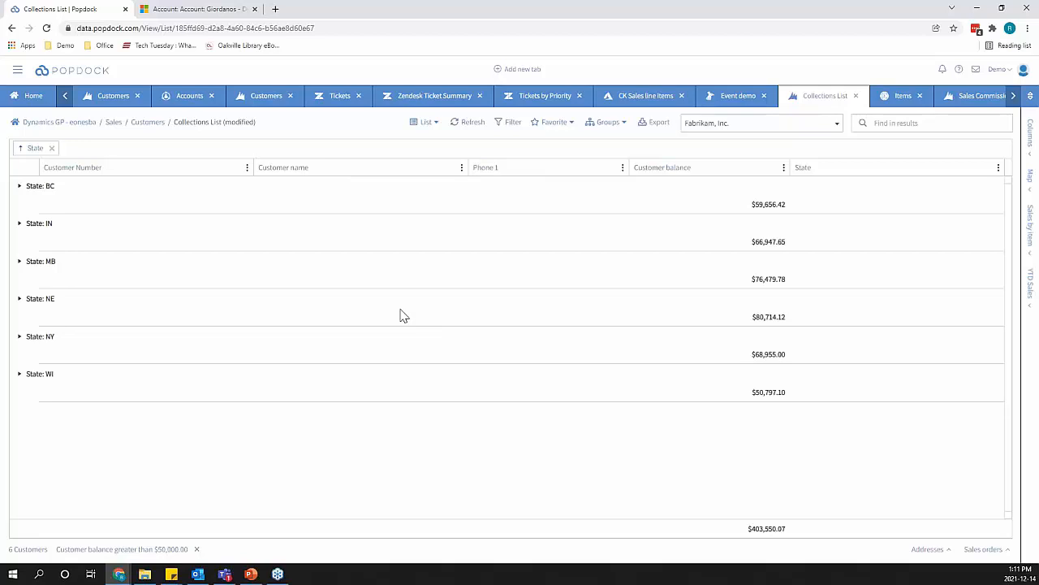
left_click(609, 124)
left_click(609, 143)
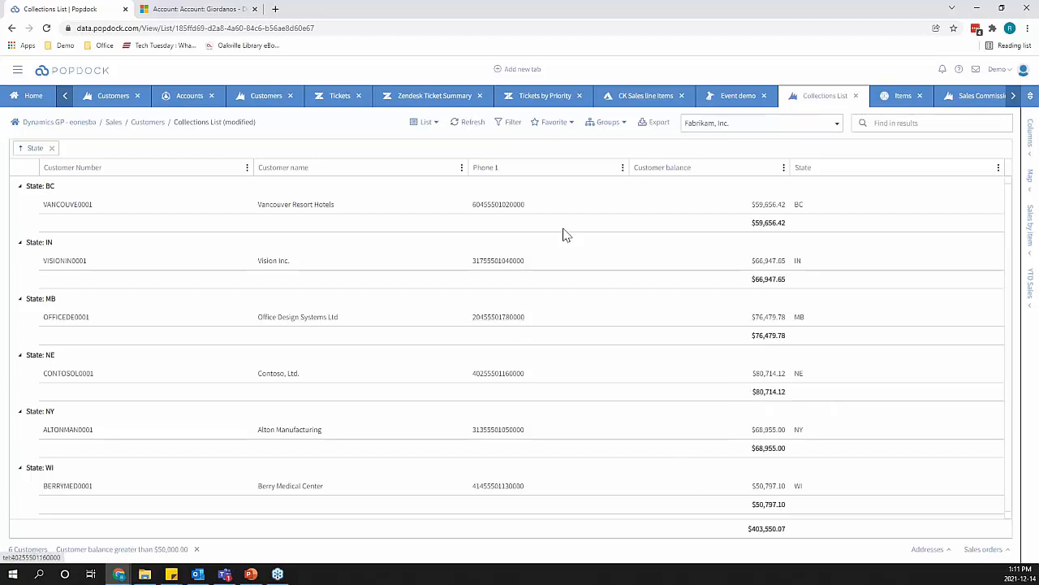
- Remove the State grouping from the list
left_click(52, 148)
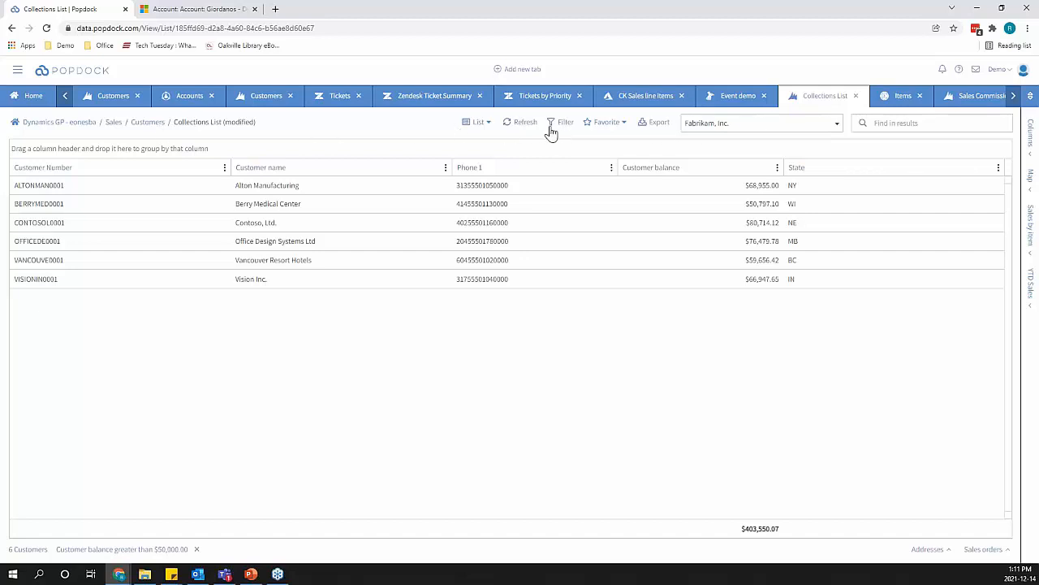
left_click(608, 126)
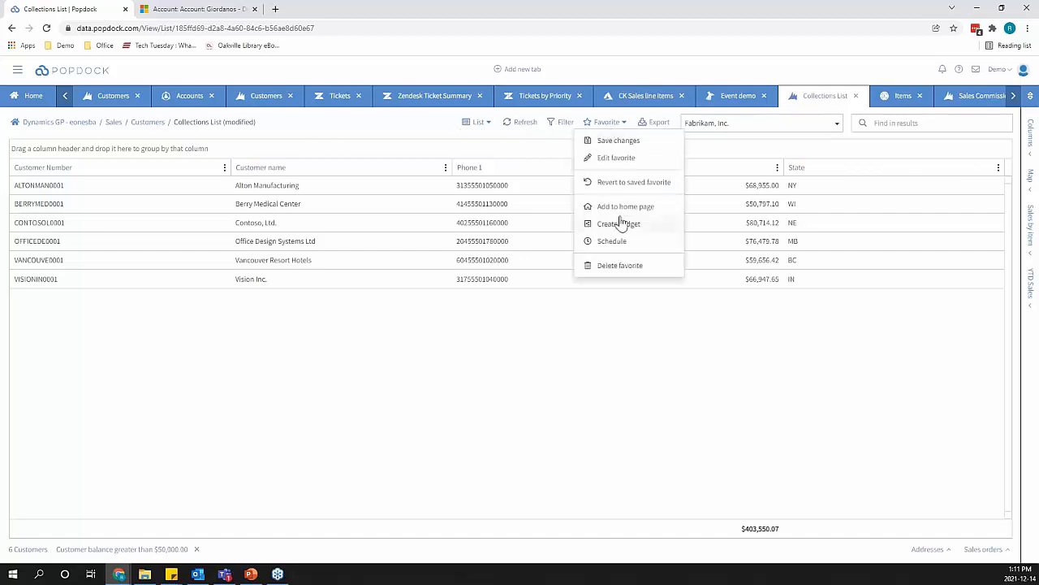
left_click(605, 124)
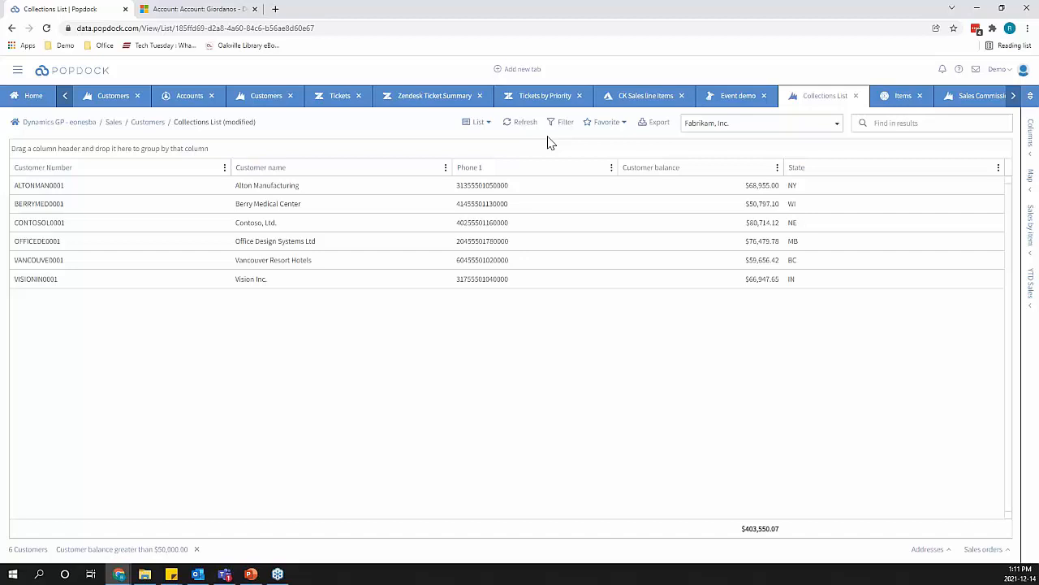
- View the saved MN Customers favorite, and return to the saved Collections List favorite
left_click(148, 126)
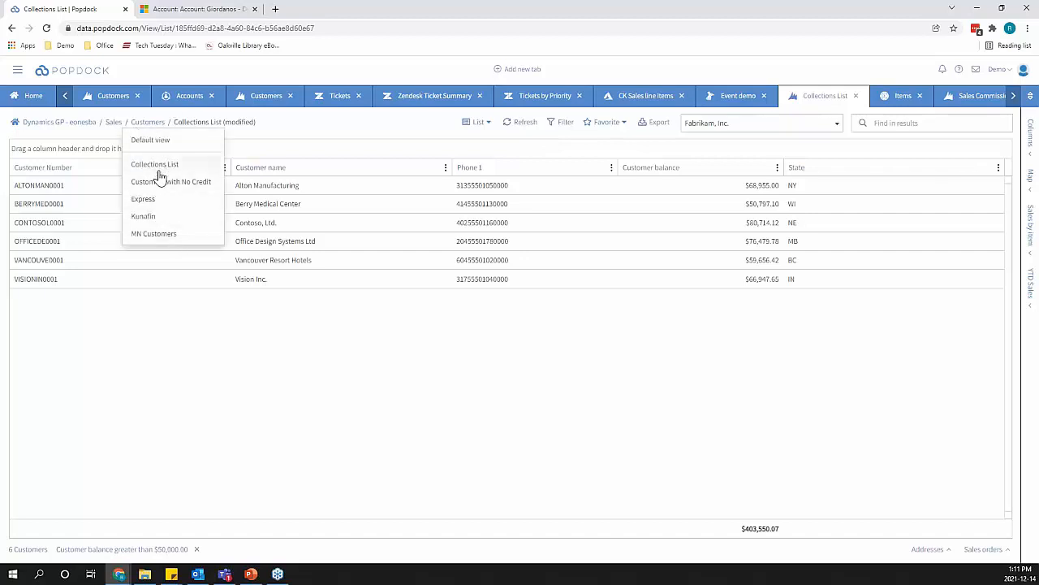
left_click(151, 235)
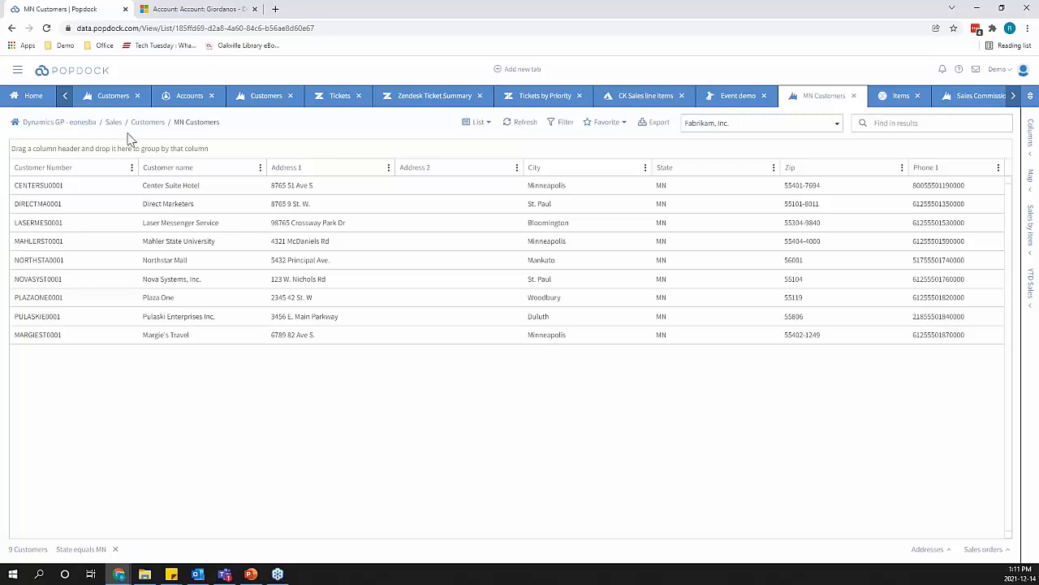
left_click(145, 123)
left_click(155, 165)
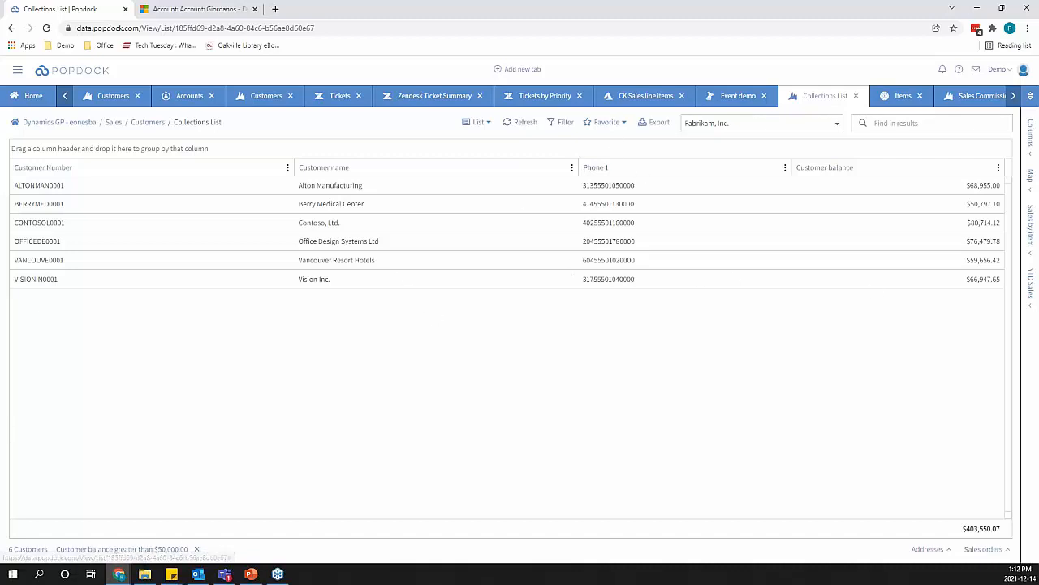
- Add twelve blank conditions below the customer balance filter, and discard the filter changes
left_click(557, 127)
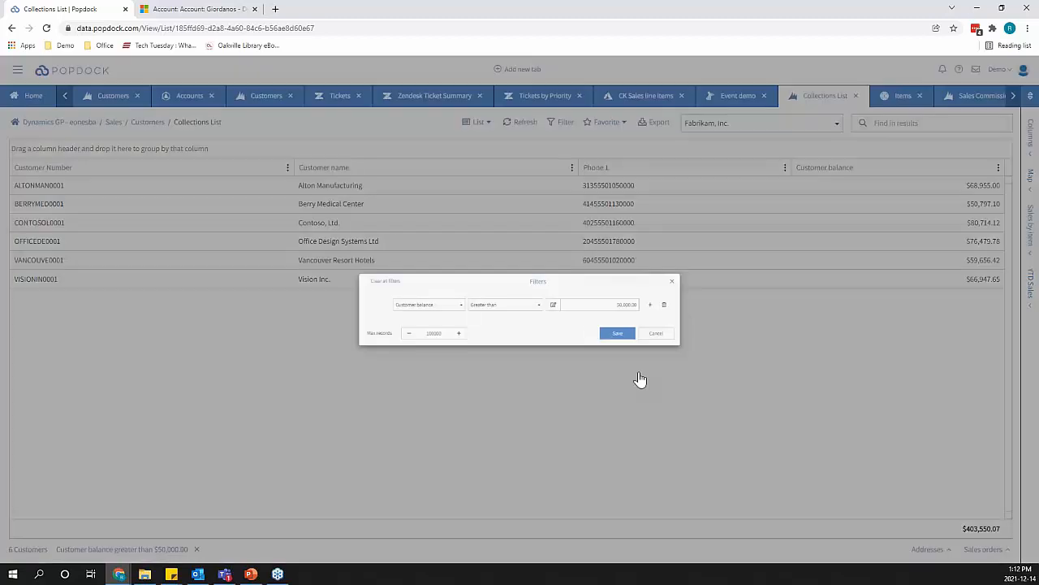
left_click(718, 303)
left_click(718, 315)
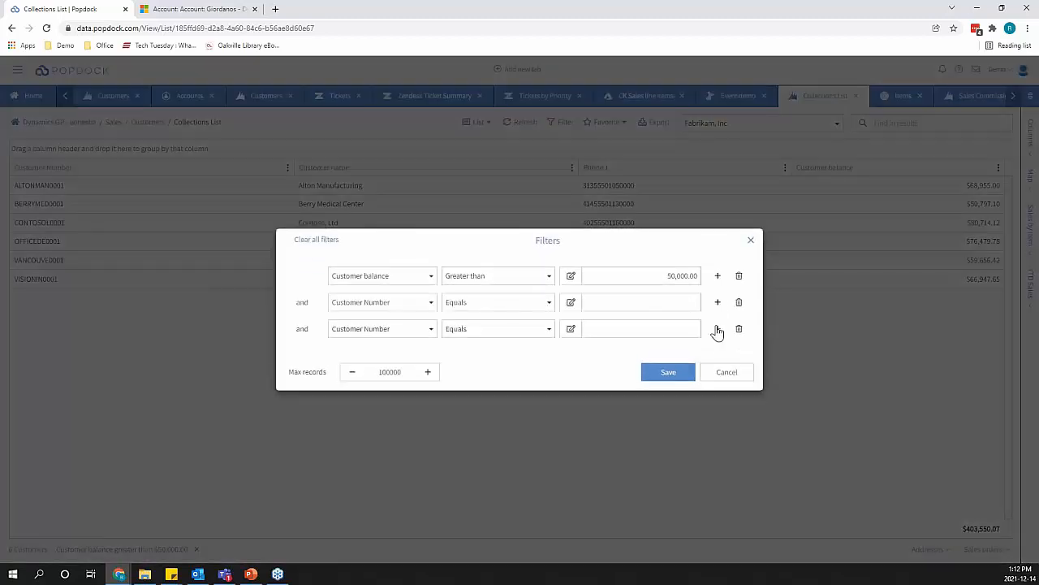
left_click(718, 328)
left_click(718, 341)
left_click(718, 358)
left_click(718, 371)
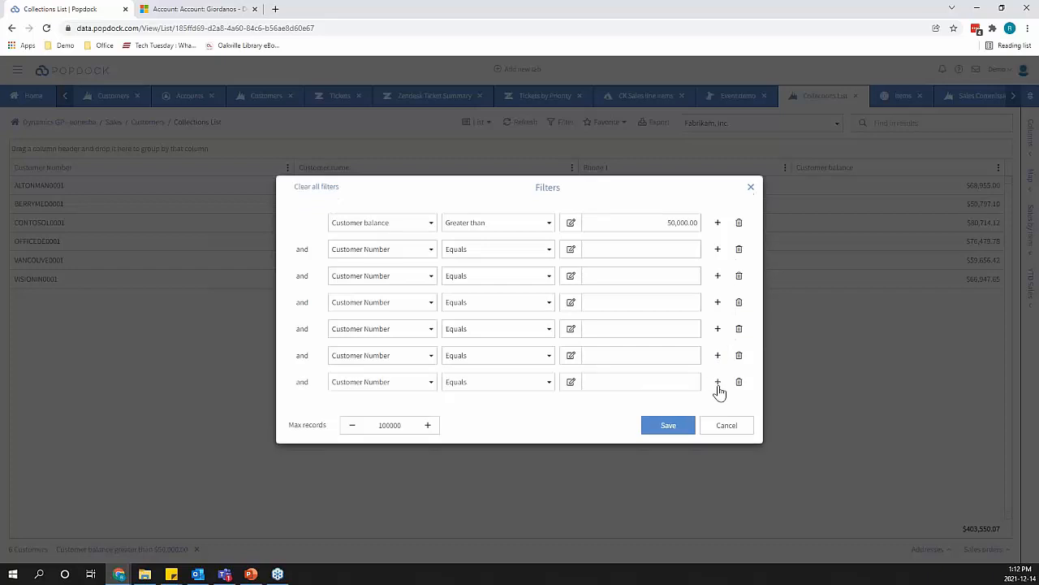
left_click(718, 385)
left_click(718, 398)
left_click(718, 411)
left_click(718, 424)
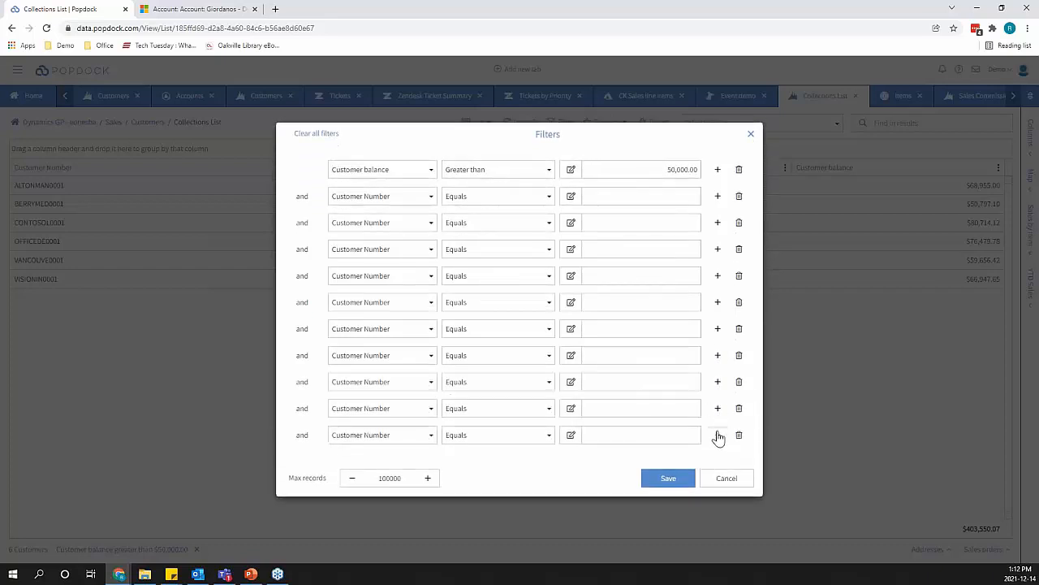
left_click(718, 438)
left_click(717, 451)
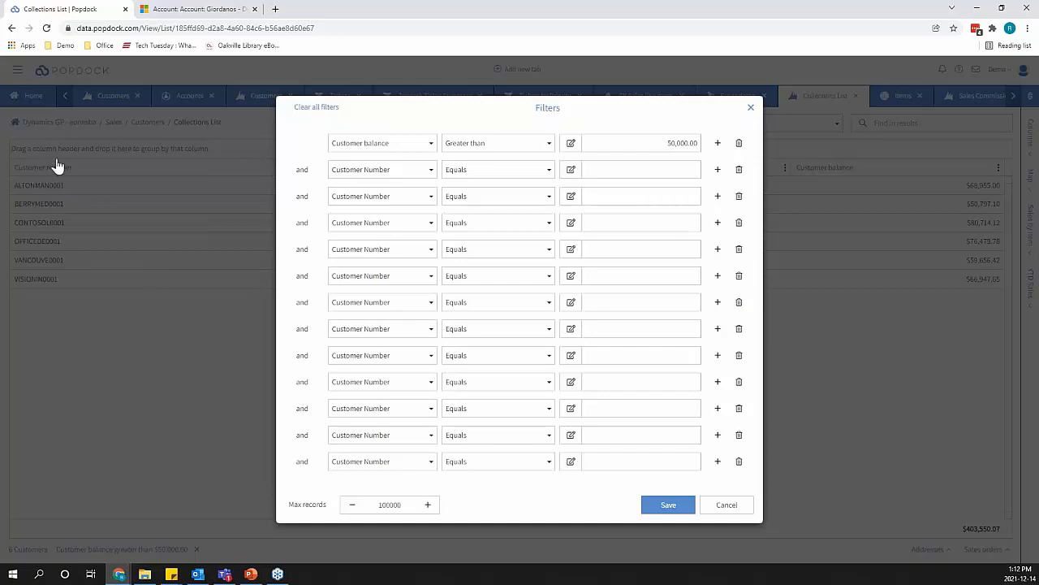
left_click(301, 196)
left_click(302, 249)
left_click(302, 302)
left_click(726, 505)
- Add a second filter condition on Created date below the customer balance condition
left_click(565, 128)
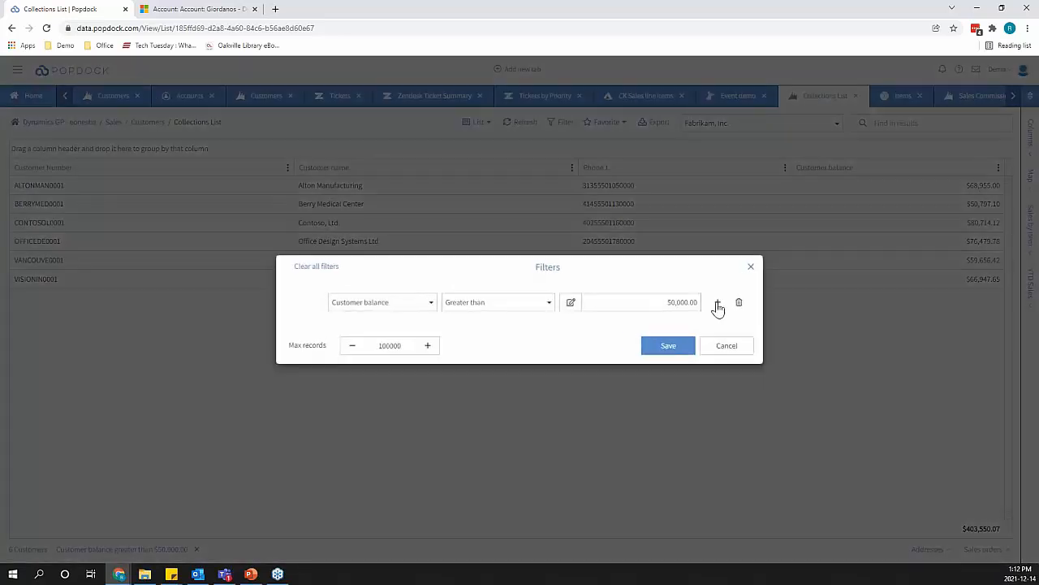
left_click(718, 304)
left_click(398, 317)
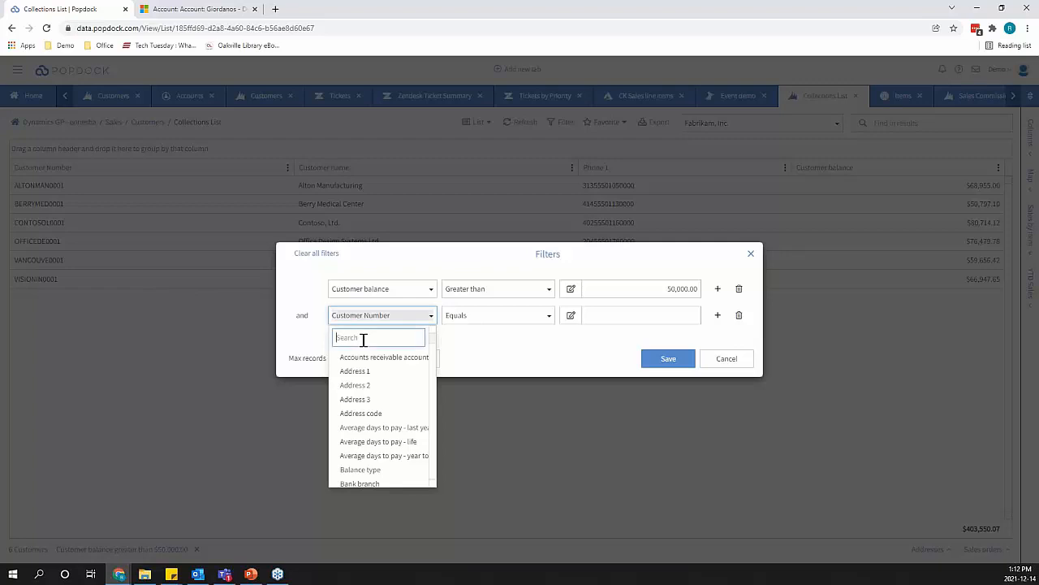
type("date")
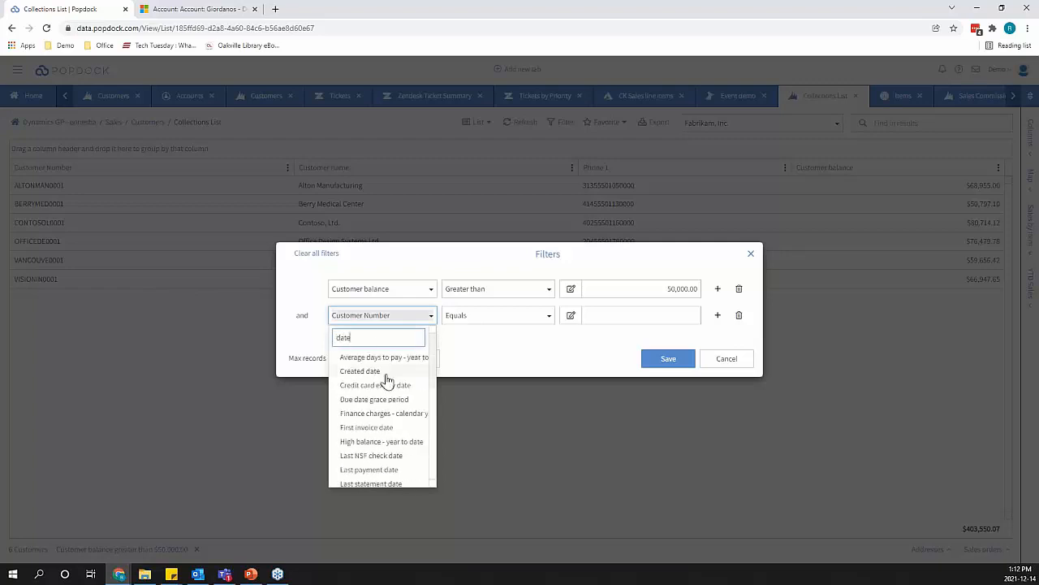
left_click(357, 371)
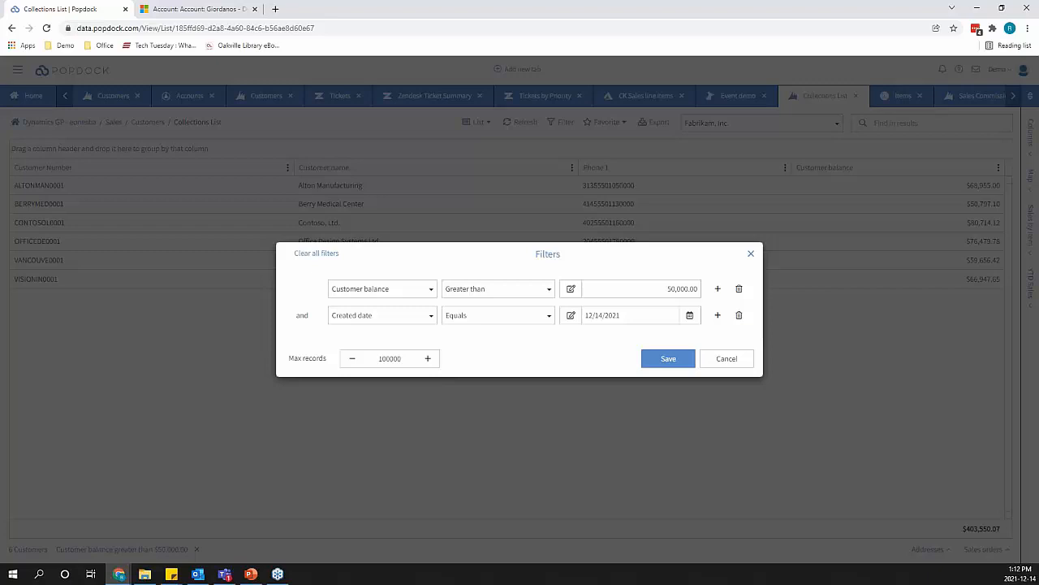
- Examine the comparison operators and calendar offered for the Created date condition, and leave the filters without saving
left_click(520, 317)
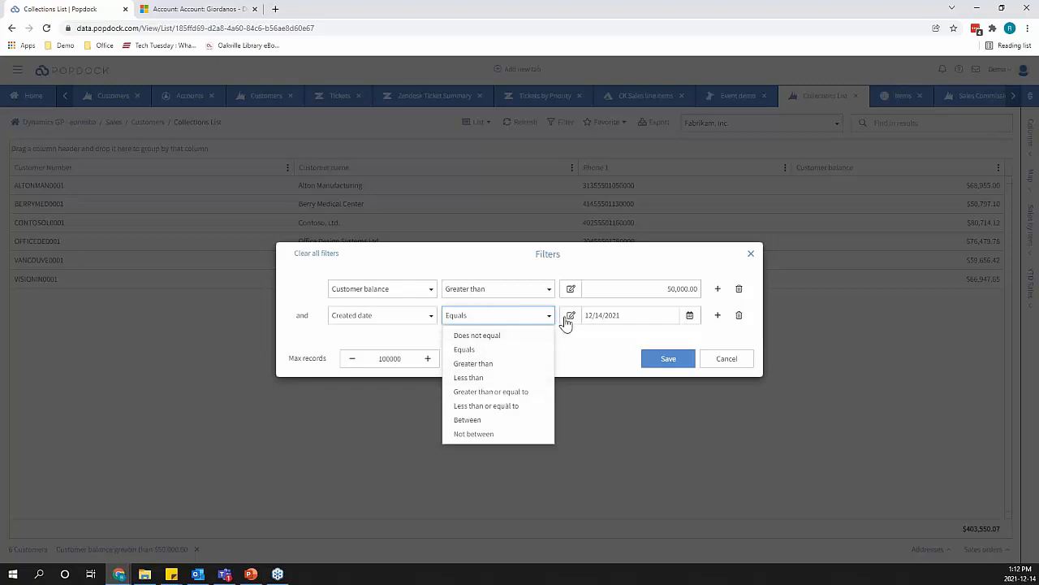
left_click(582, 358)
left_click(691, 318)
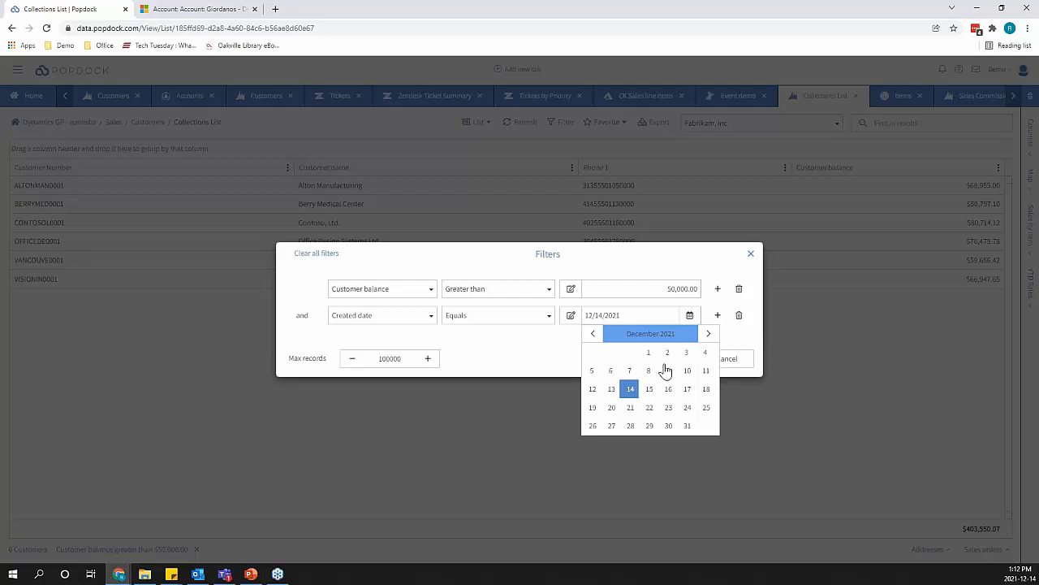
left_click(689, 317)
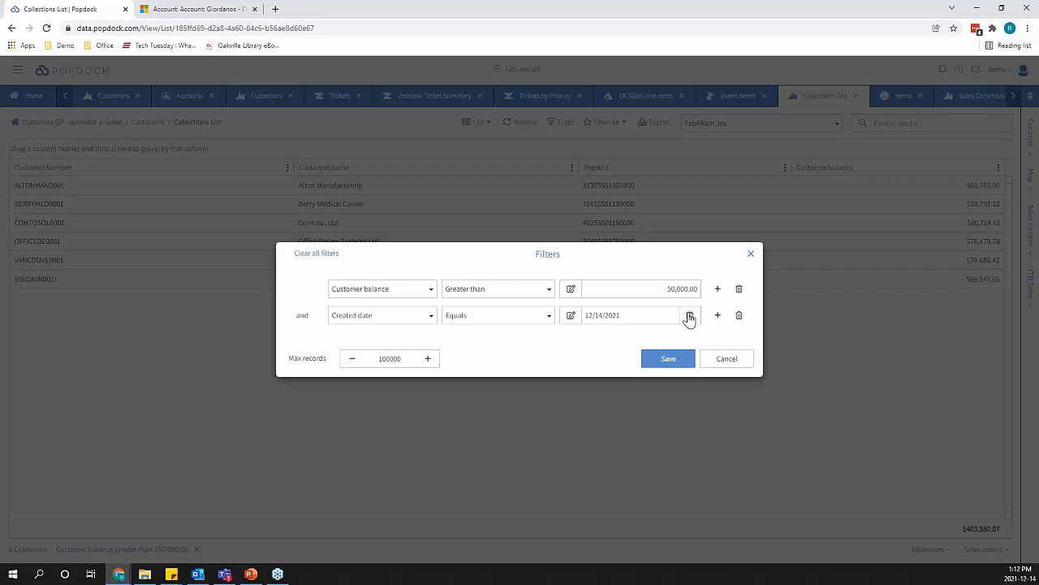
left_click(689, 318)
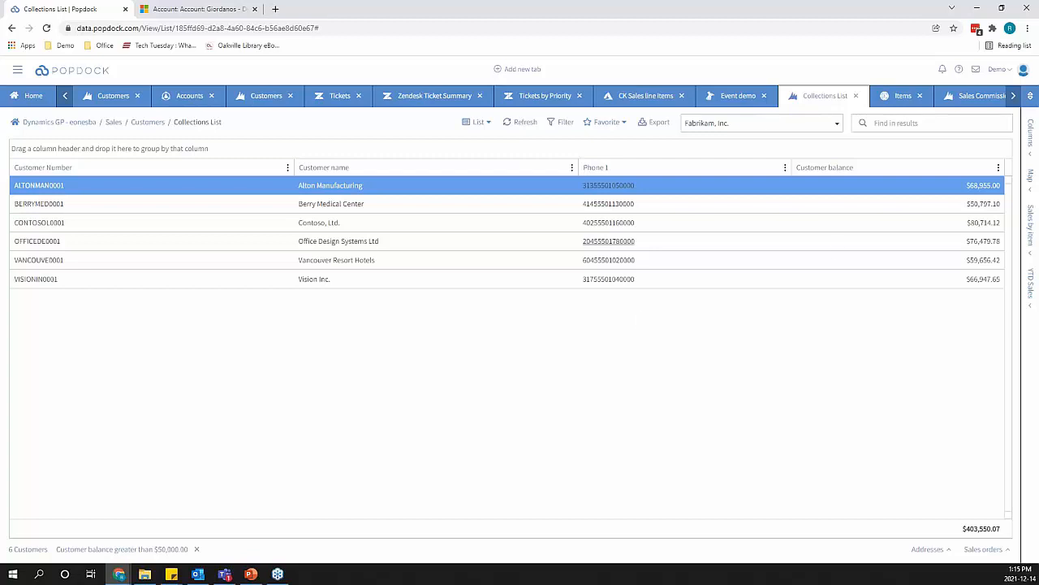
left_click(552, 123)
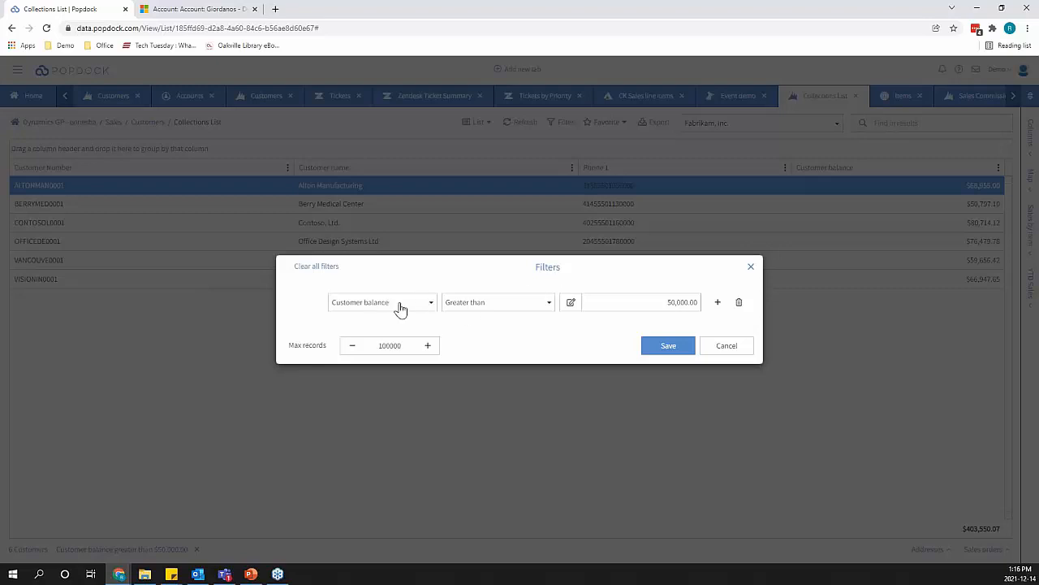
left_click(726, 349)
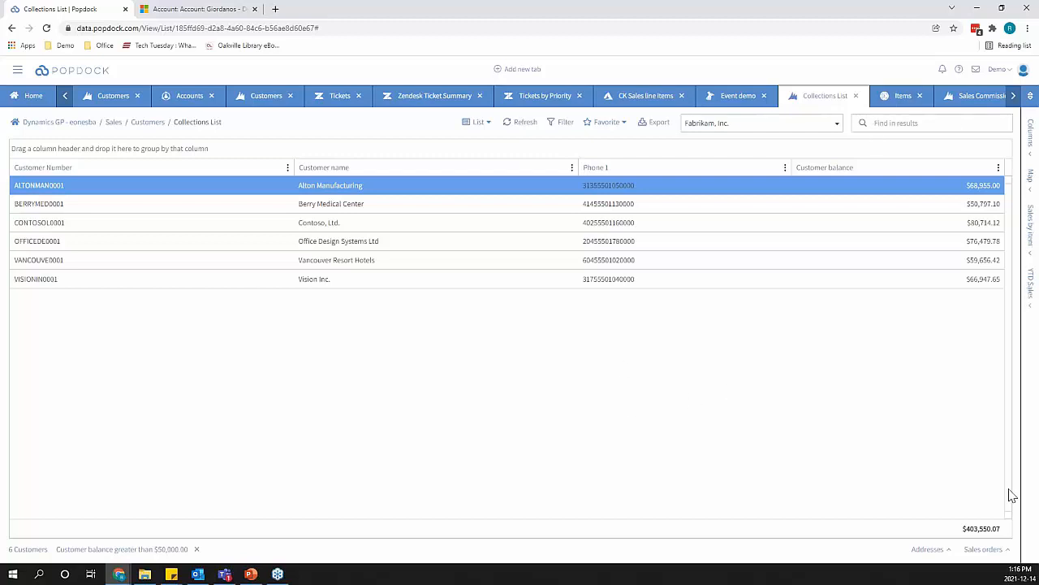
- View the map locations of Alton Manufacturing and Berry Medical Center, and close the map
left_click(1031, 180)
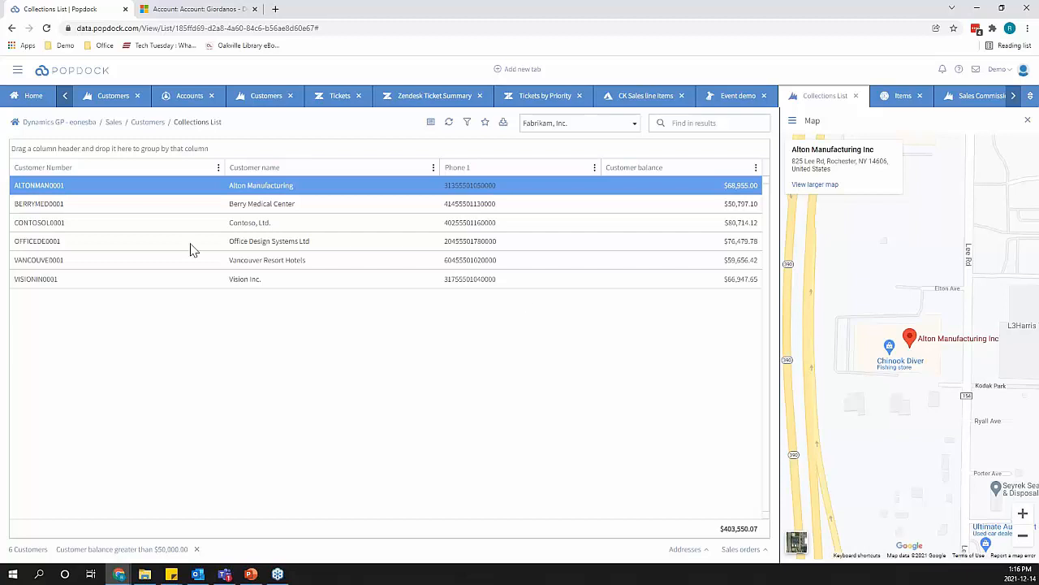
left_click(276, 204)
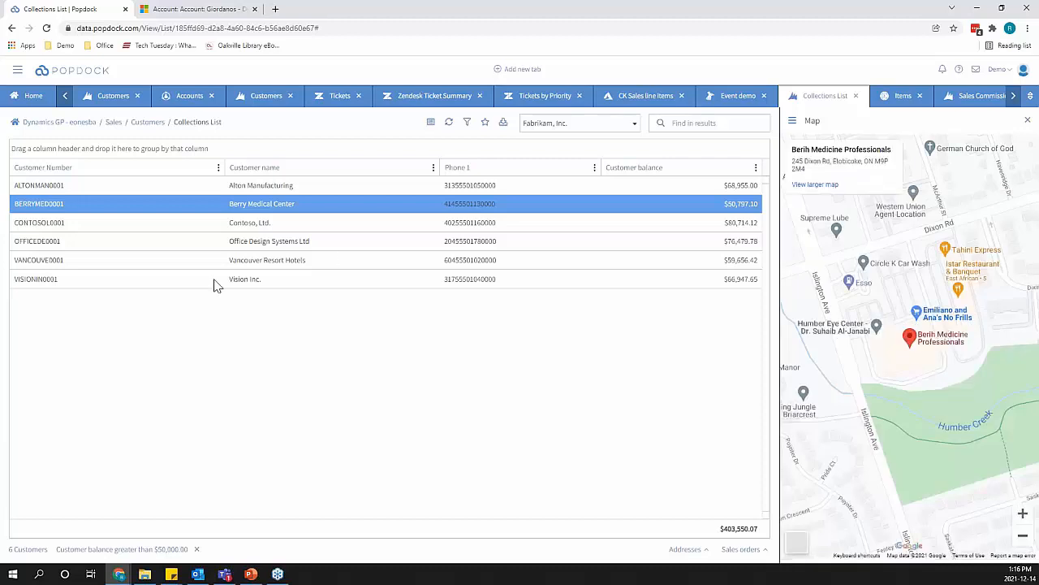
left_click(1028, 123)
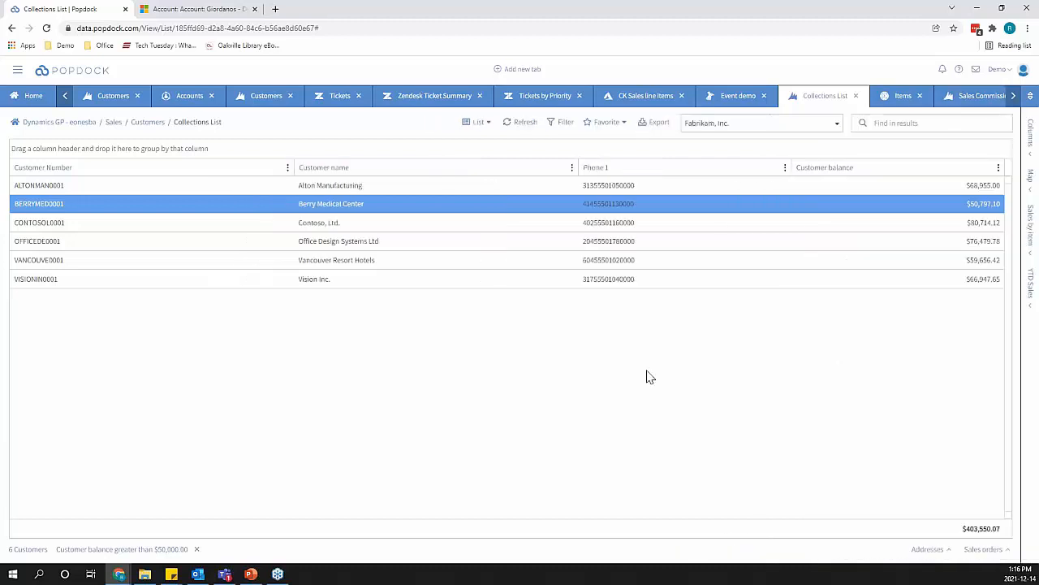
- View the Sales by item chart and the Sales orders for Berry Medical Center, closing each after viewing
left_click(1031, 229)
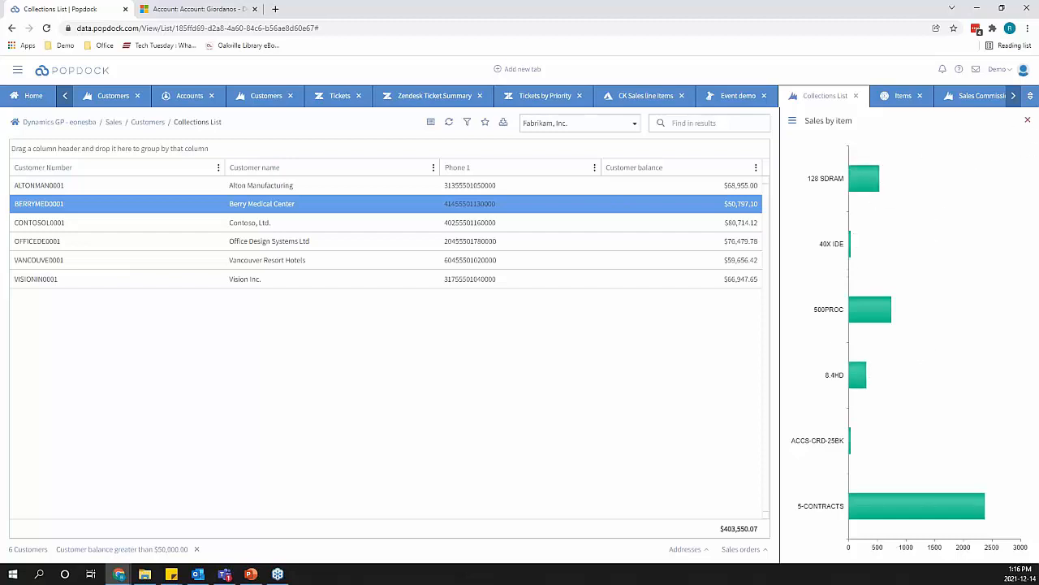
left_click(1027, 120)
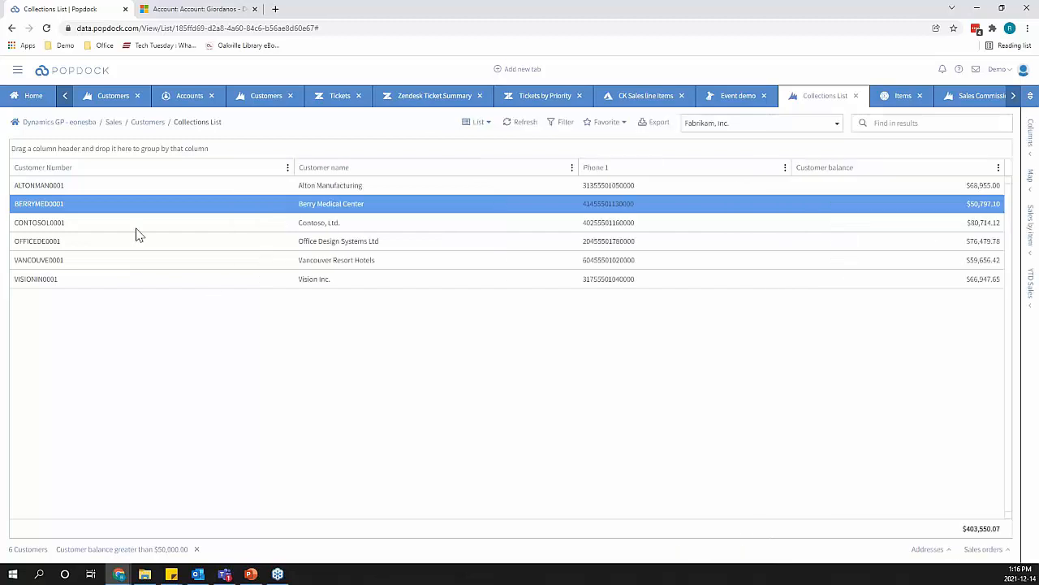
left_click(984, 552)
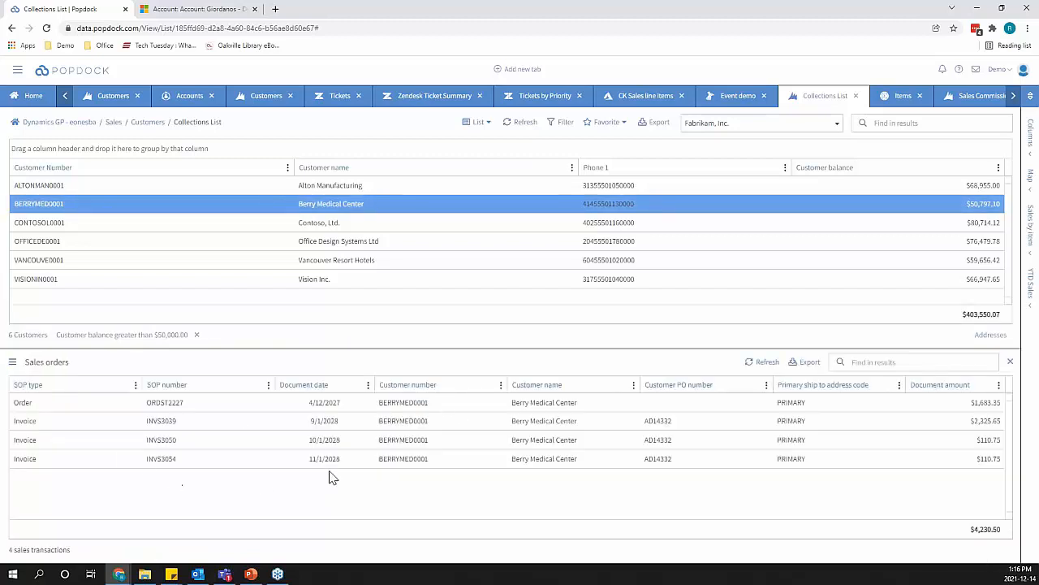
left_click(1010, 362)
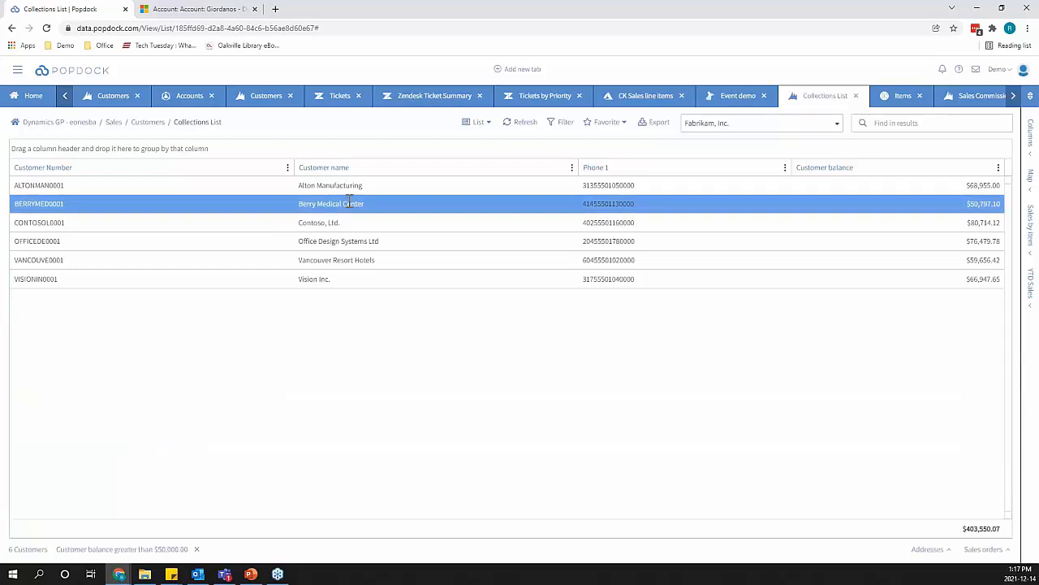
- Drill down to Alton Manufacturing's receivables transactions, view the available columns, and return to the Collections List
left_click(323, 185)
right_click(323, 186)
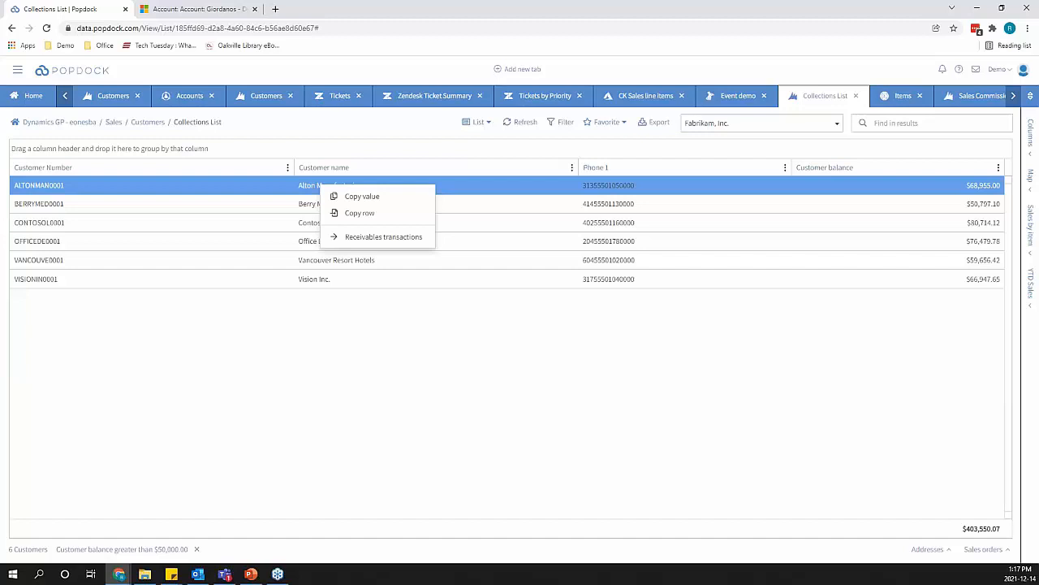
left_click(379, 239)
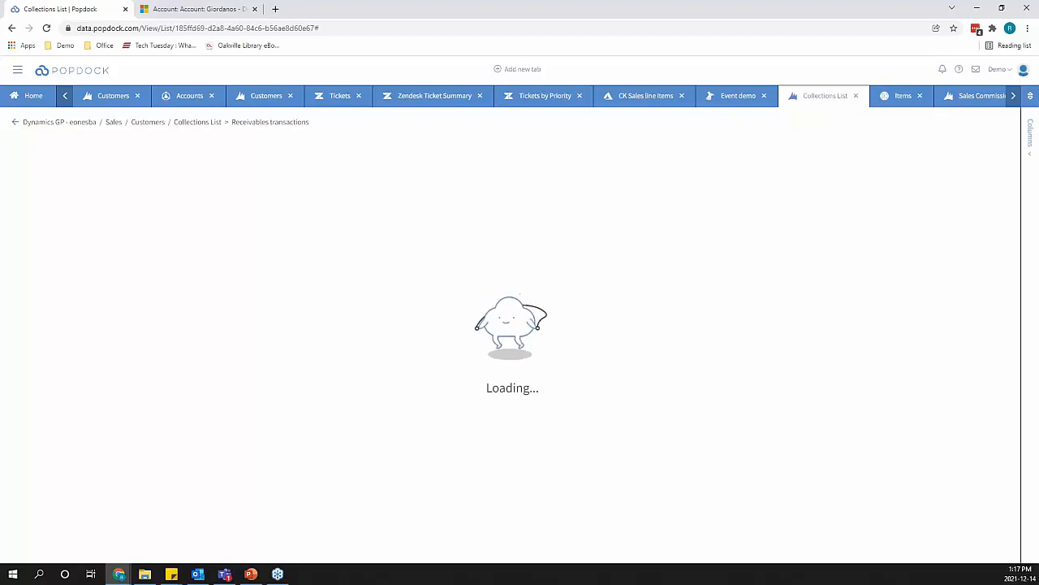
left_click(1030, 138)
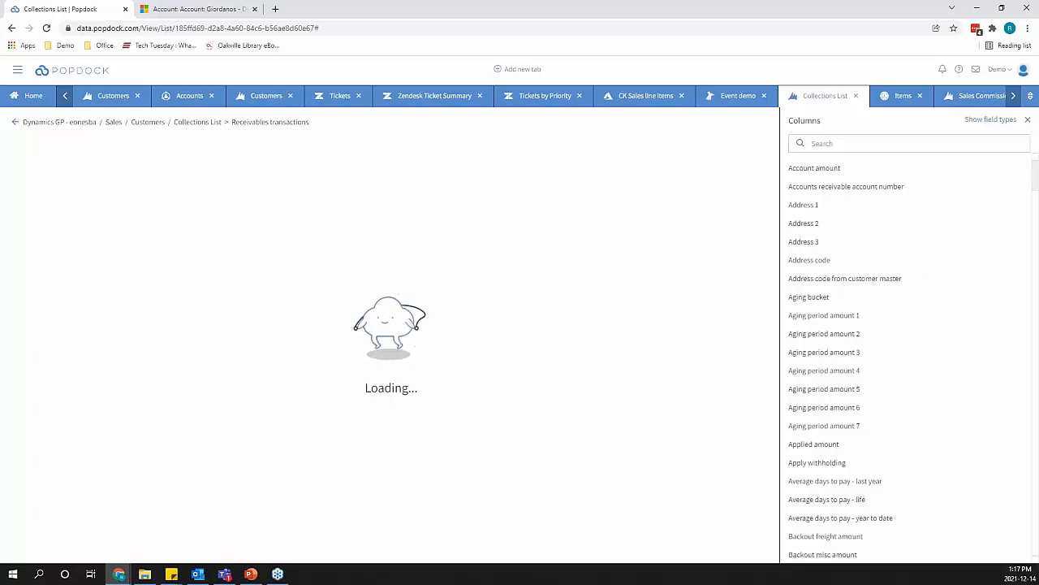
left_click(1027, 121)
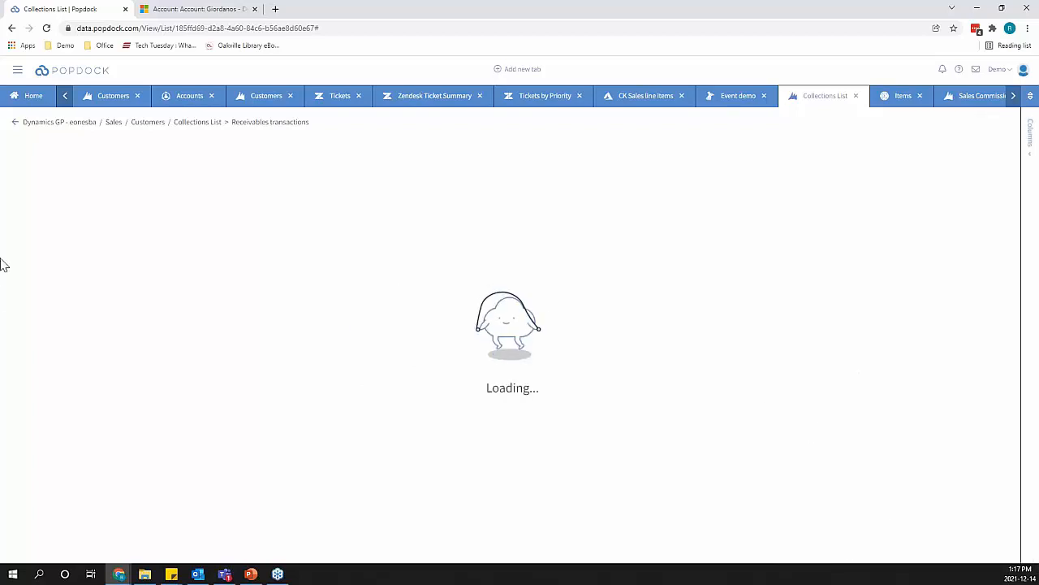
left_click(14, 122)
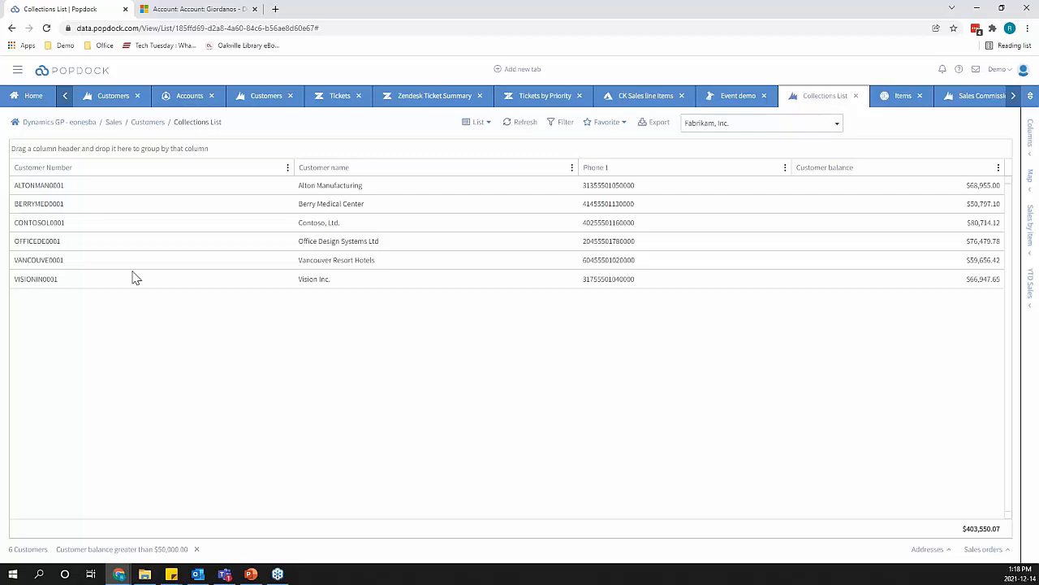
- Go to the connector setup and browse all connector types available for a new connector
left_click(17, 71)
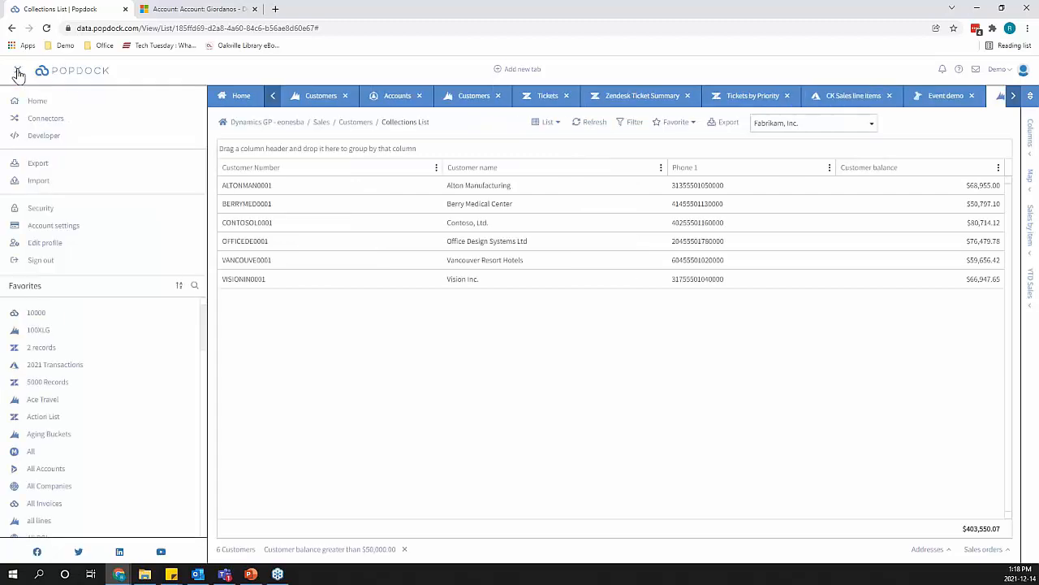
left_click(46, 122)
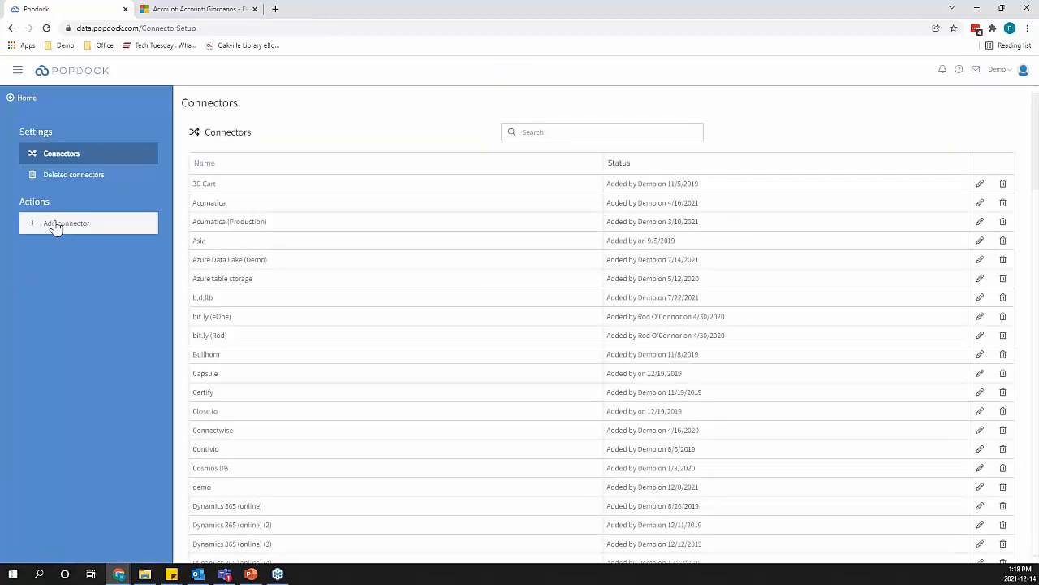
left_click(56, 227)
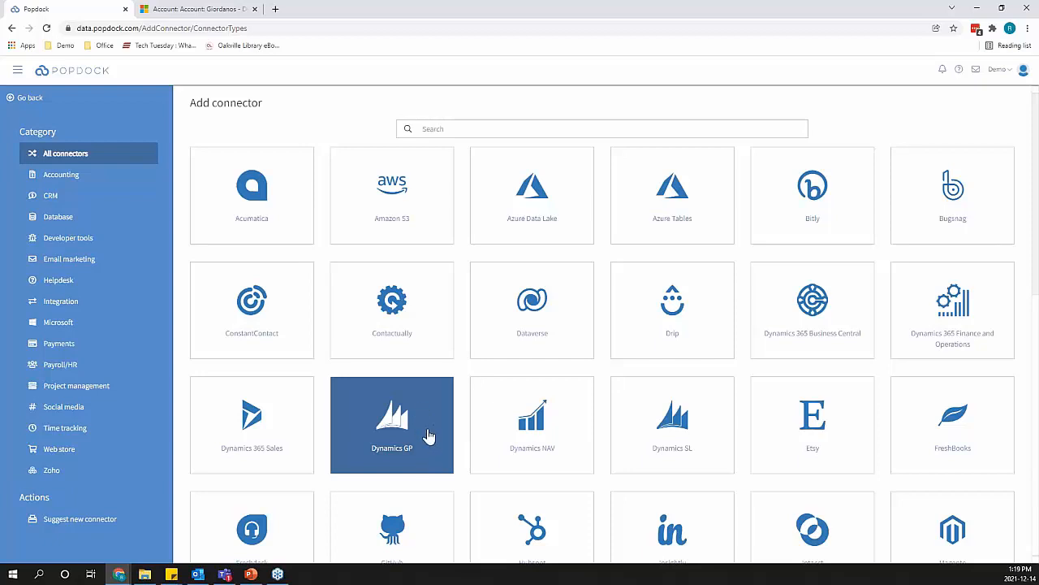
scroll(453, 366, "down", 1)
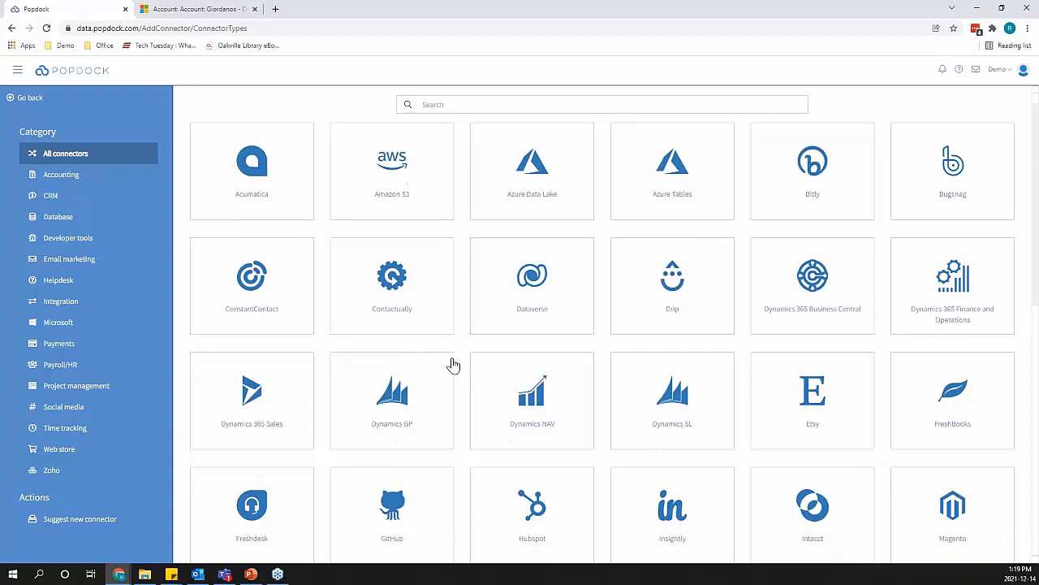
scroll(454, 366, "down", 1)
scroll(440, 360, "up", 2)
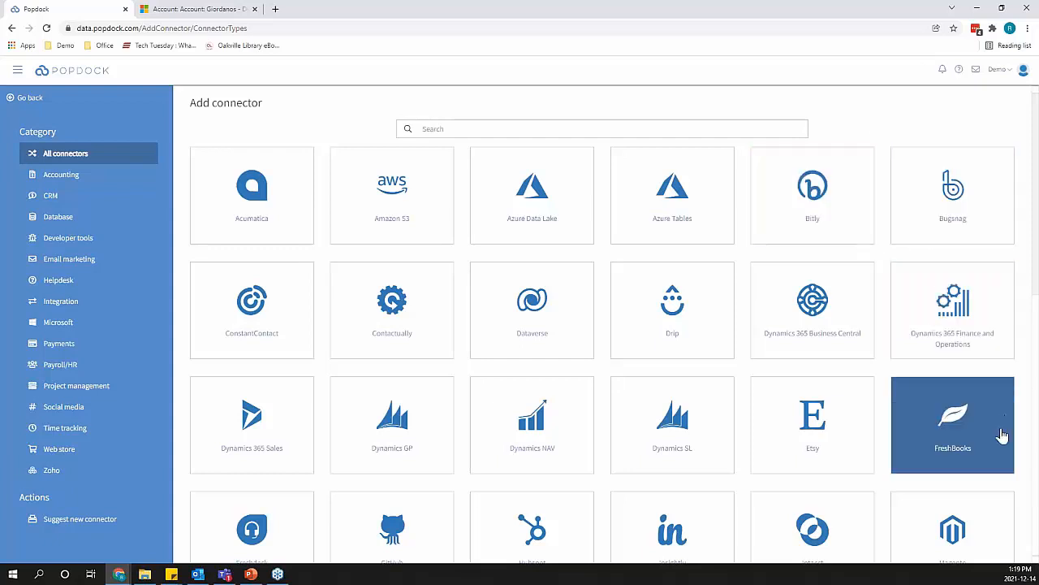
scroll(842, 443, "down", 2)
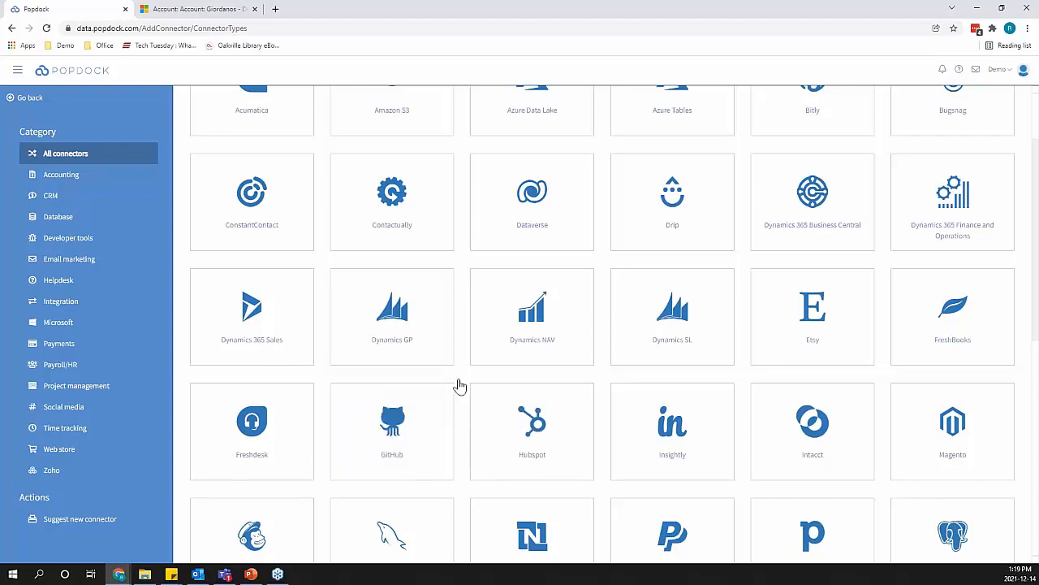
scroll(557, 216, "up", 1)
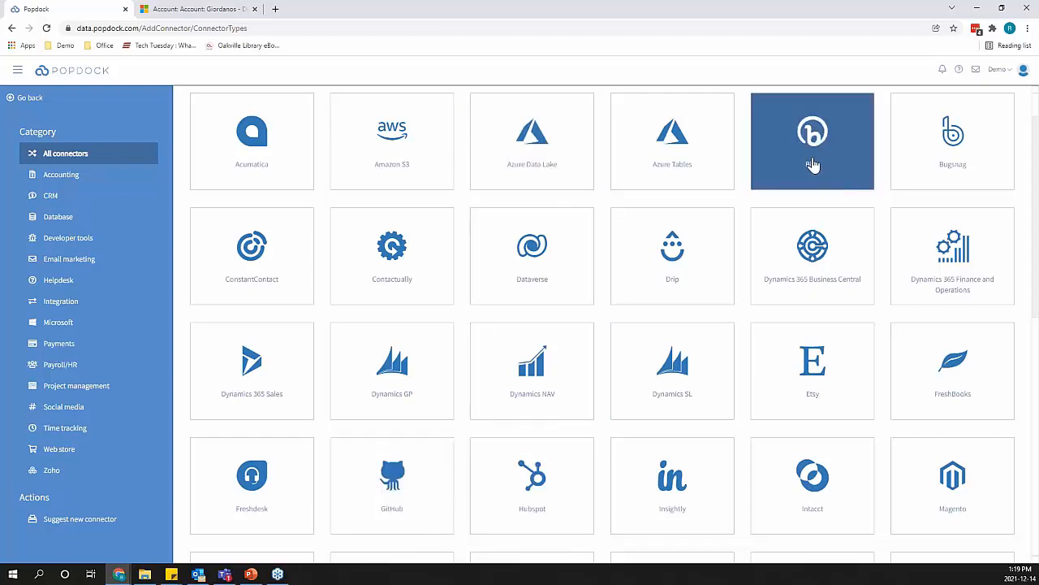
scroll(812, 165, "down", 7)
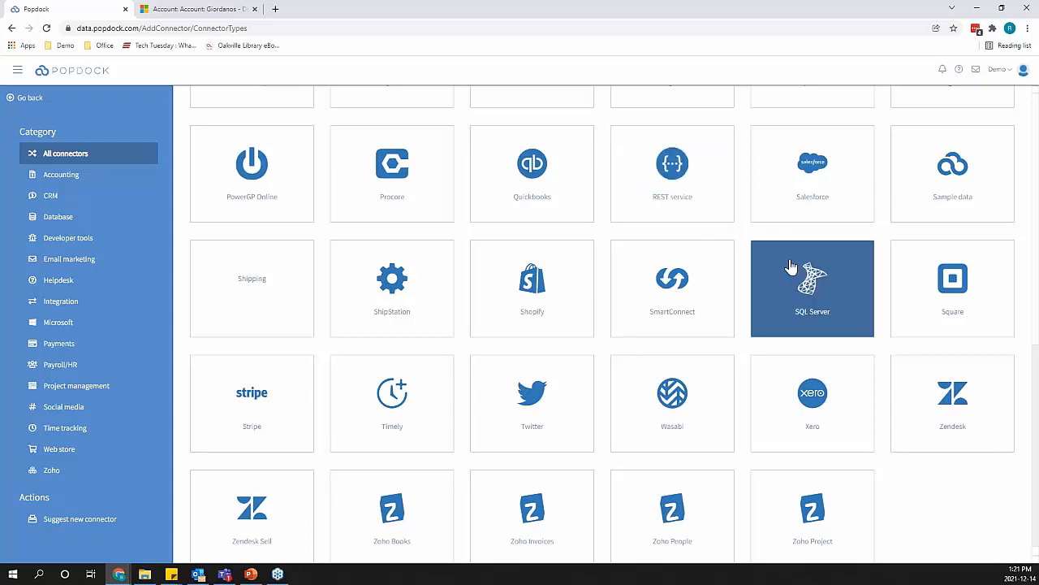
- Return to the existing connectors, open Dynamics GP - eonesba for editing, and select its company prompt text
left_click(27, 99)
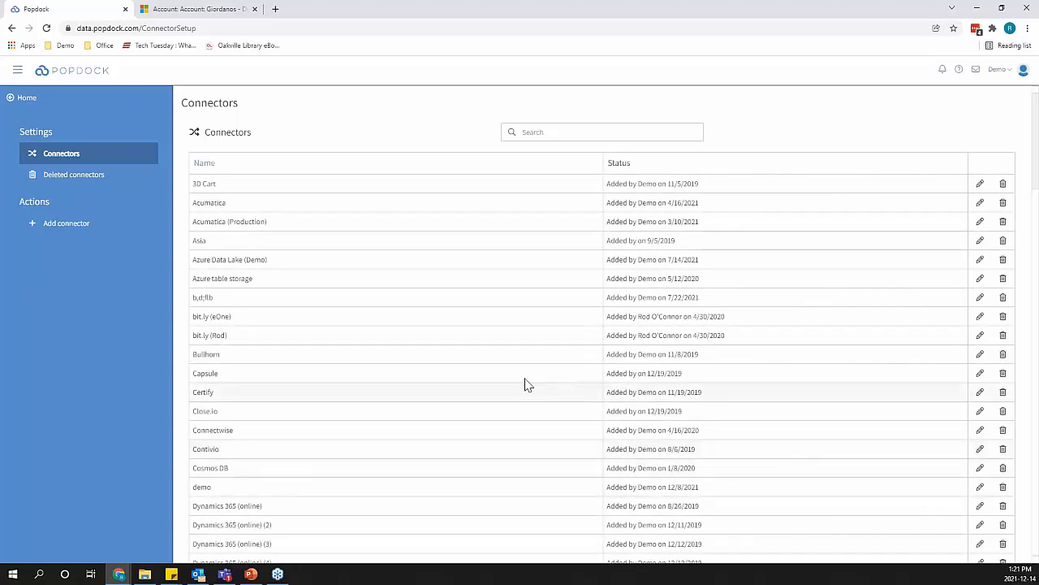
scroll(497, 357, "down", 1)
scroll(497, 357, "down", 4)
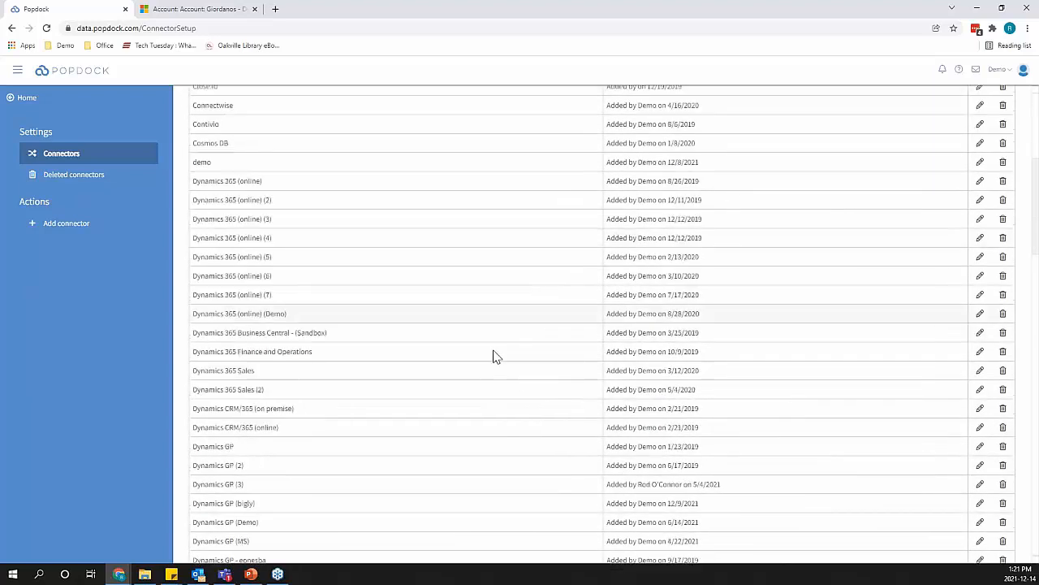
scroll(331, 428, "down", 2)
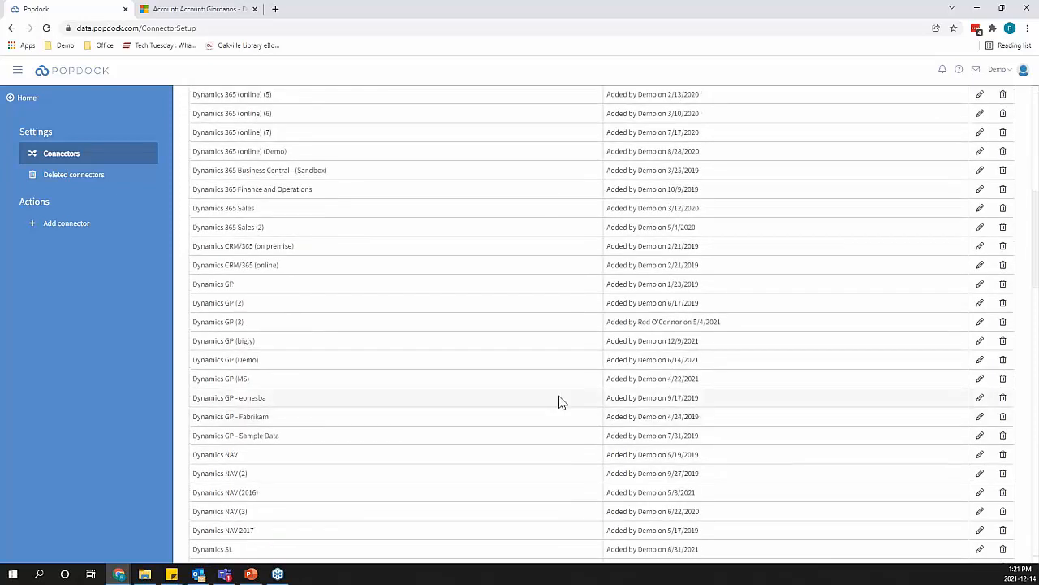
left_click(980, 397)
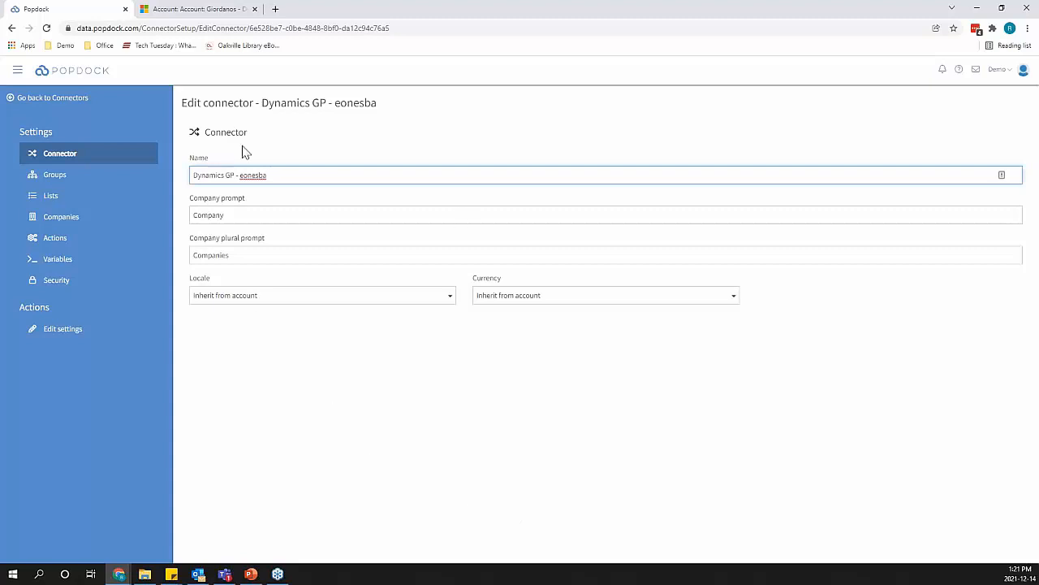
double_click(241, 215)
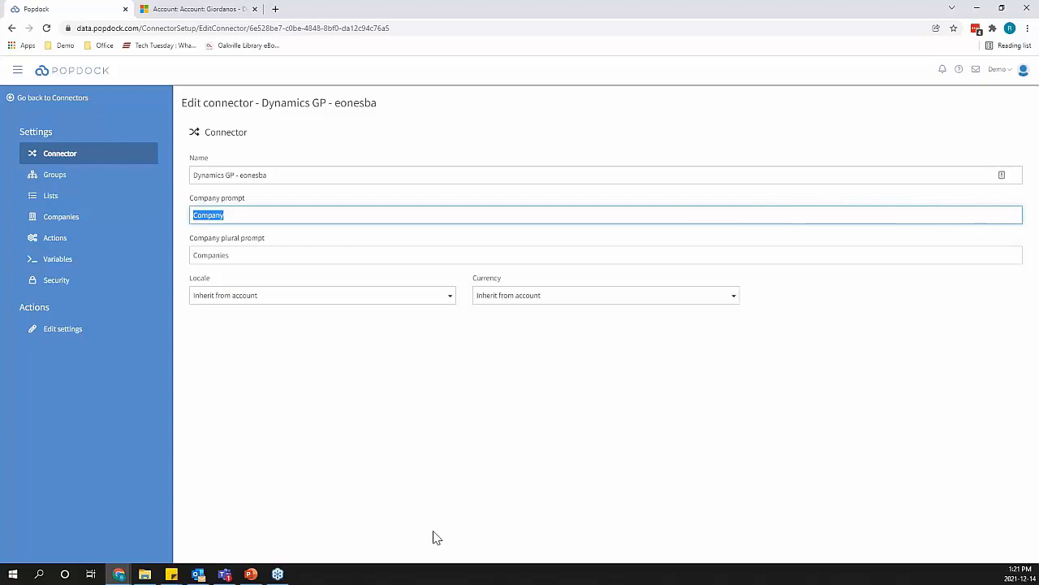
- Change the connector's company prompt to Division and set it back to Company
type("Division")
key("ctrl+a")
type("Company")
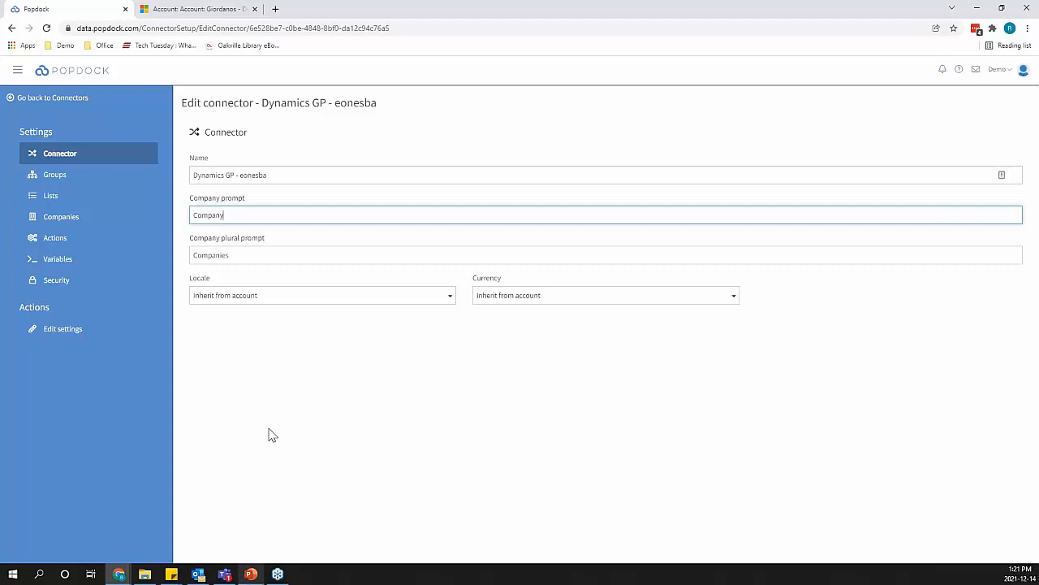
- View the locale options available for the connector and close them without choosing one
left_click(430, 298)
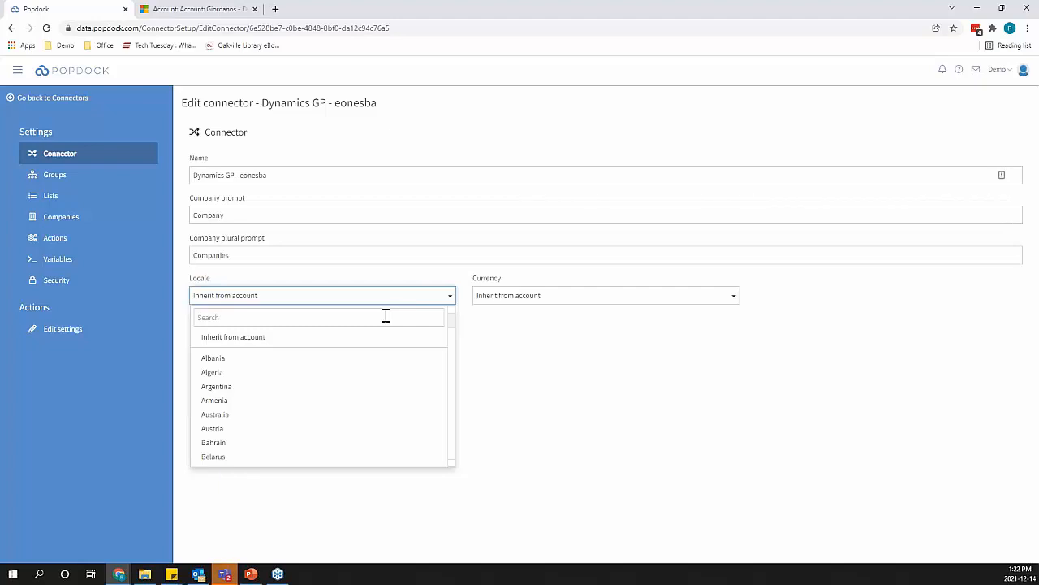
left_click(549, 392)
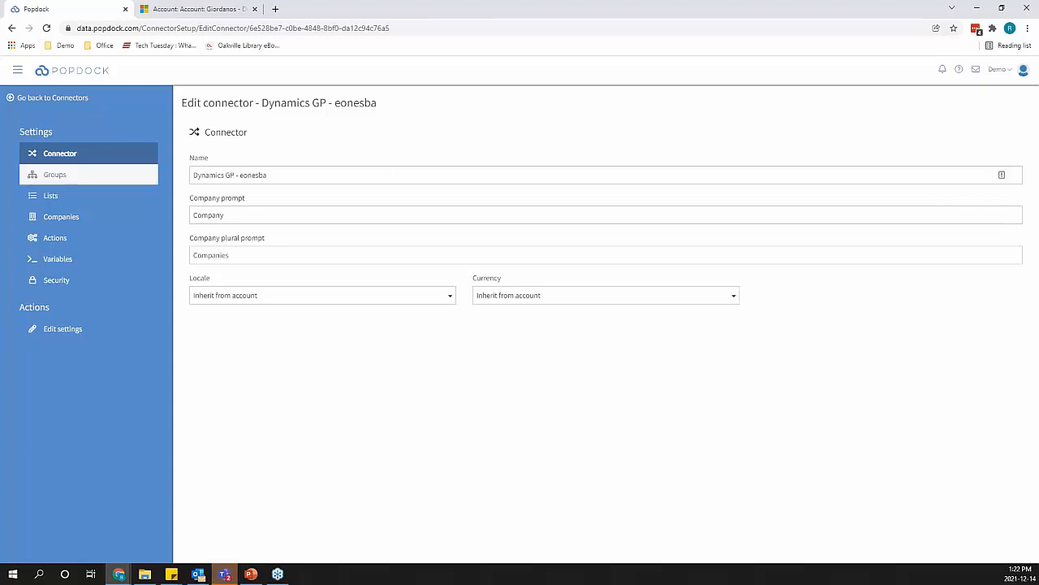
left_click(132, 216)
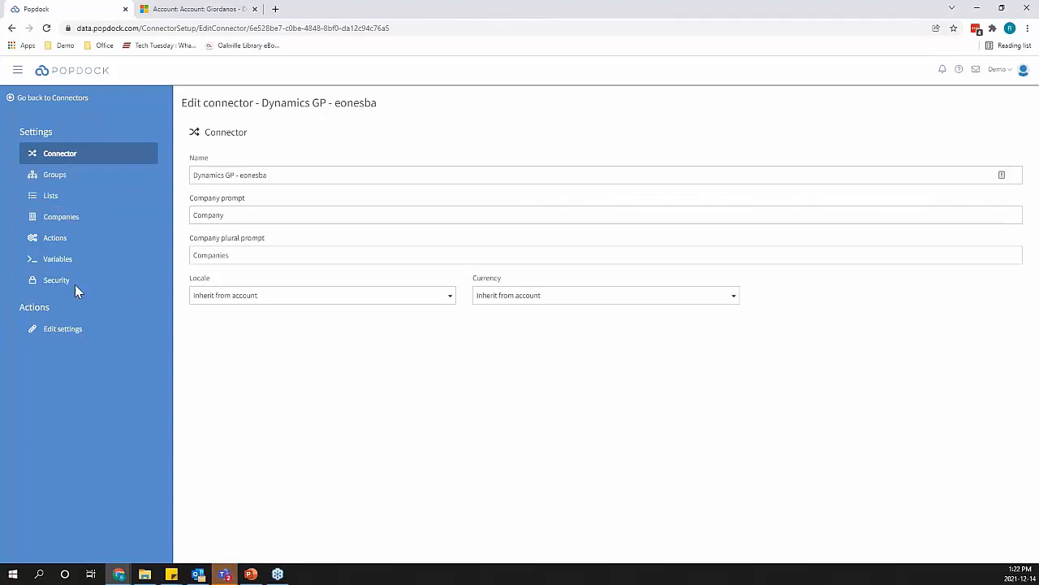
- Show the connector's lists, browse the SmartList Builder and Tables and views sources for adding lists, and cancel without adding any
left_click(39, 203)
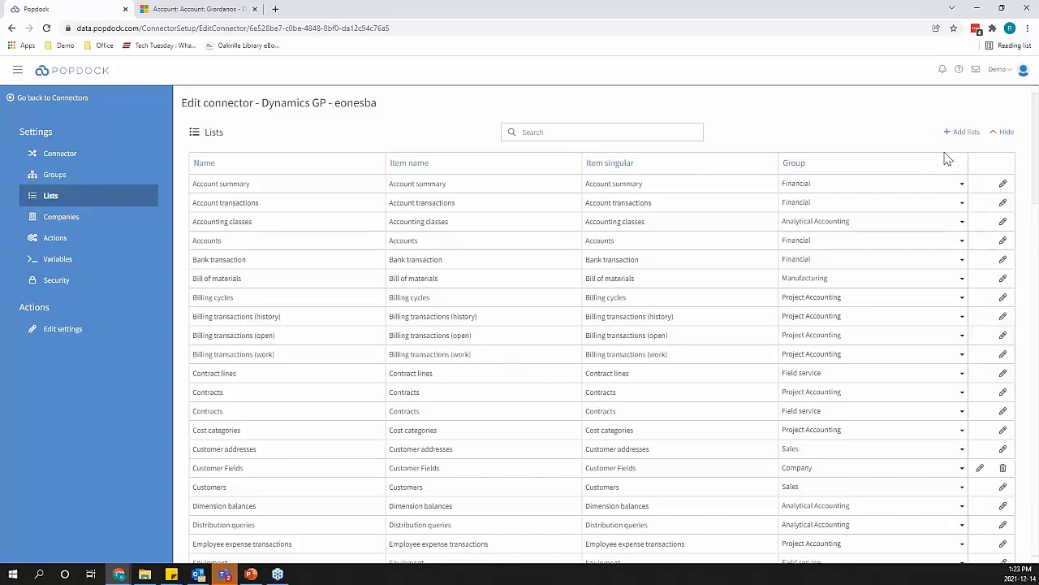
left_click(963, 133)
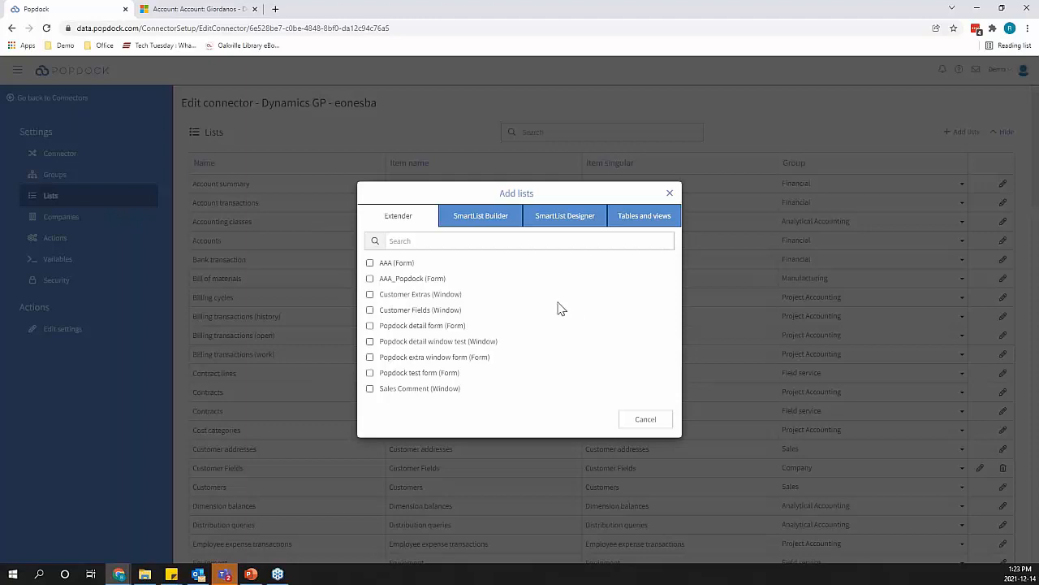
left_click(482, 217)
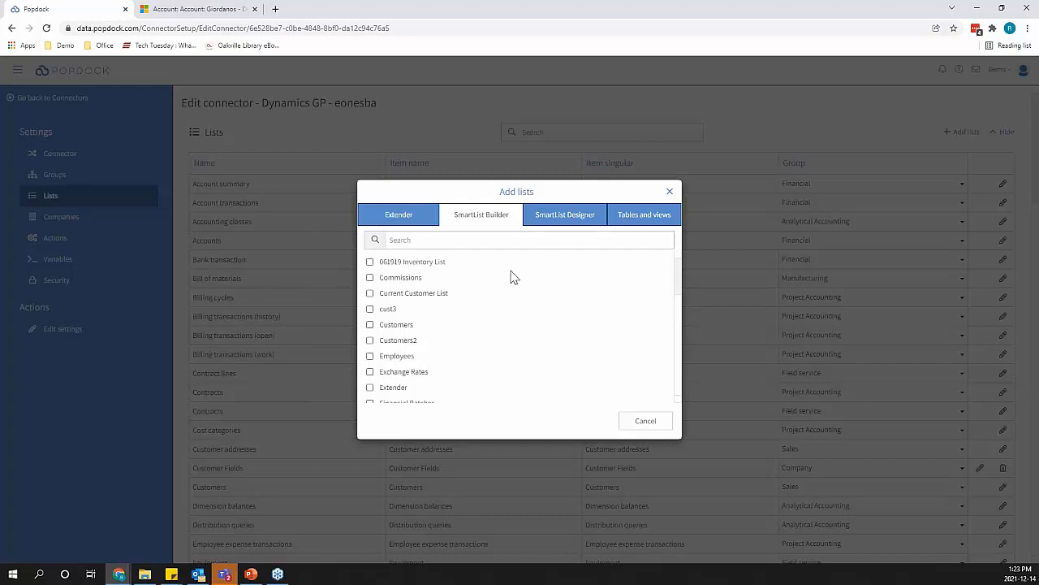
left_click(643, 219)
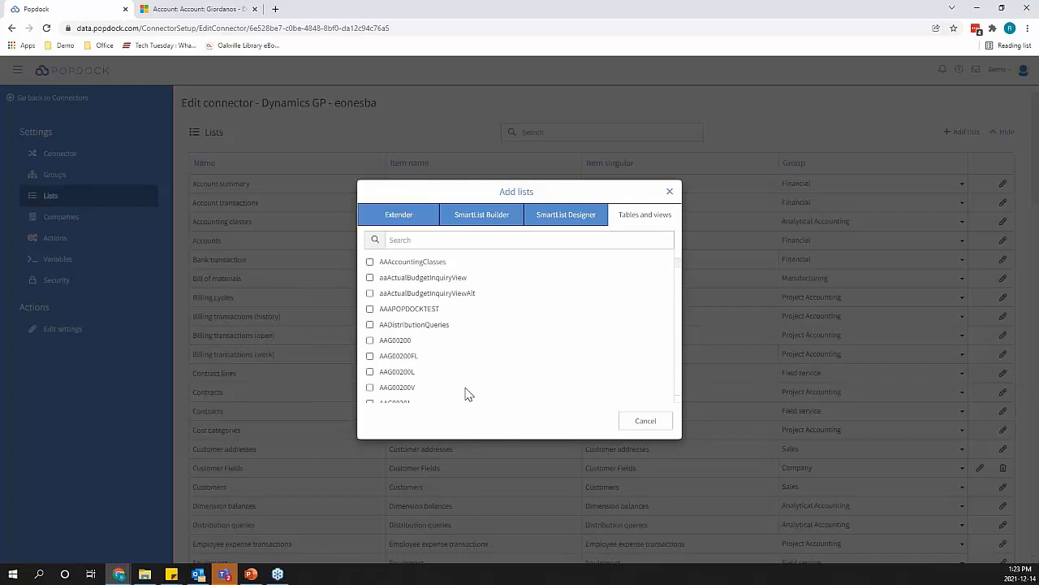
scroll(468, 394, "down", 10)
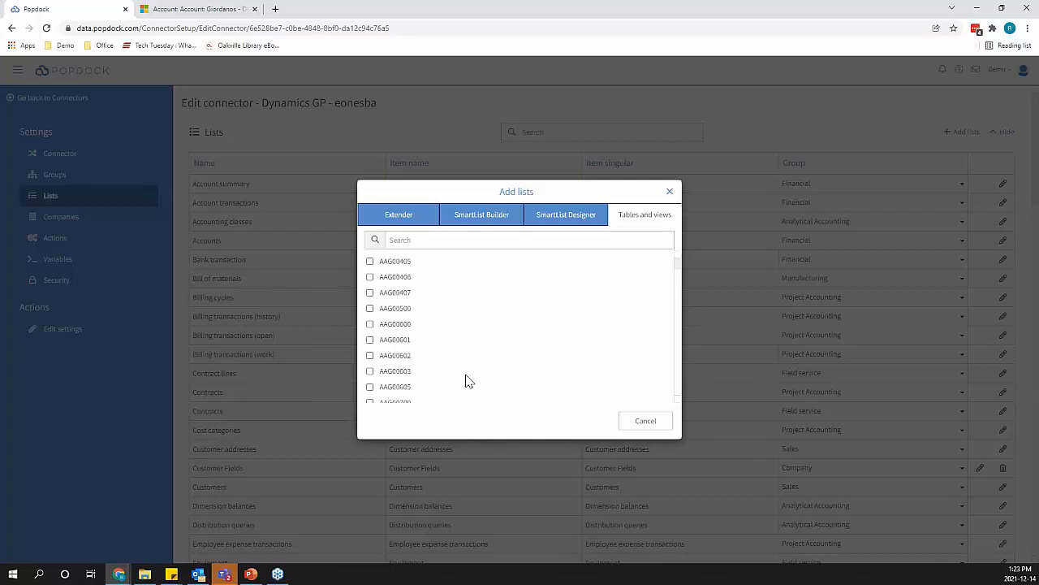
left_click(645, 422)
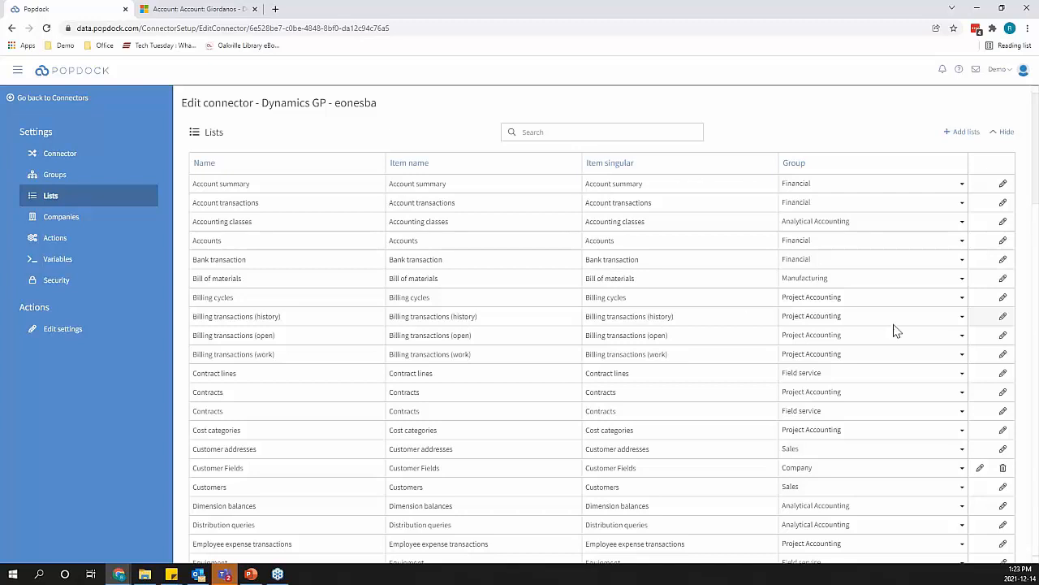
- Open the Billing cycles list for editing and show its fields
left_click(1003, 299)
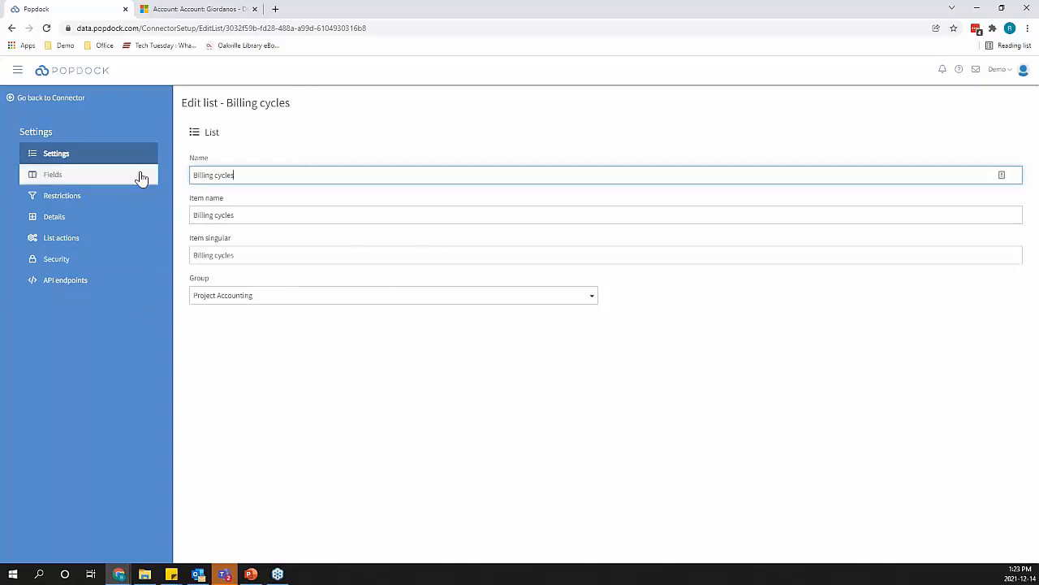
left_click(85, 177)
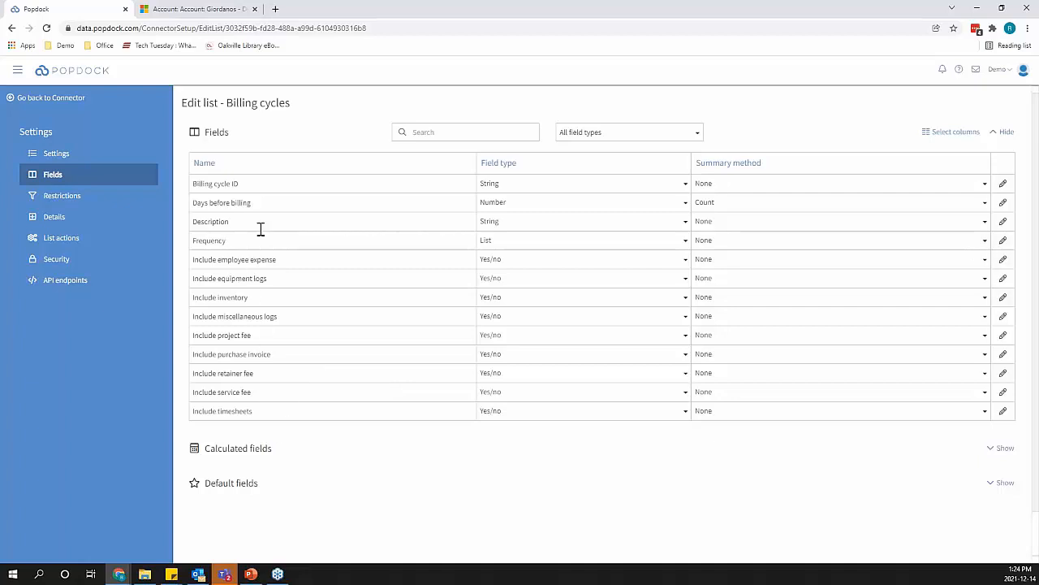
- Set the Description field's summary method to Maximum and change it back to None
left_click(703, 225)
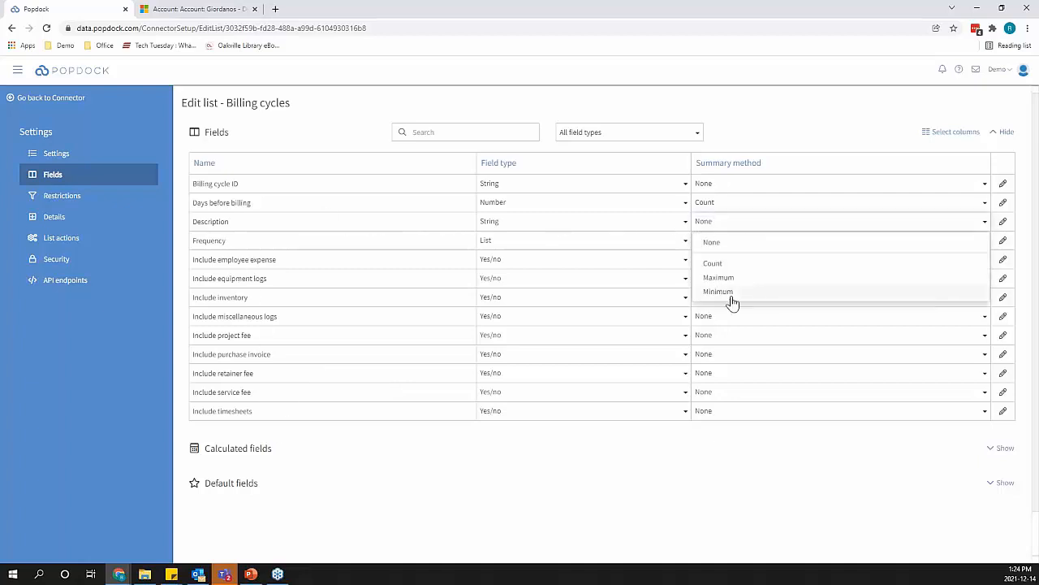
left_click(718, 279)
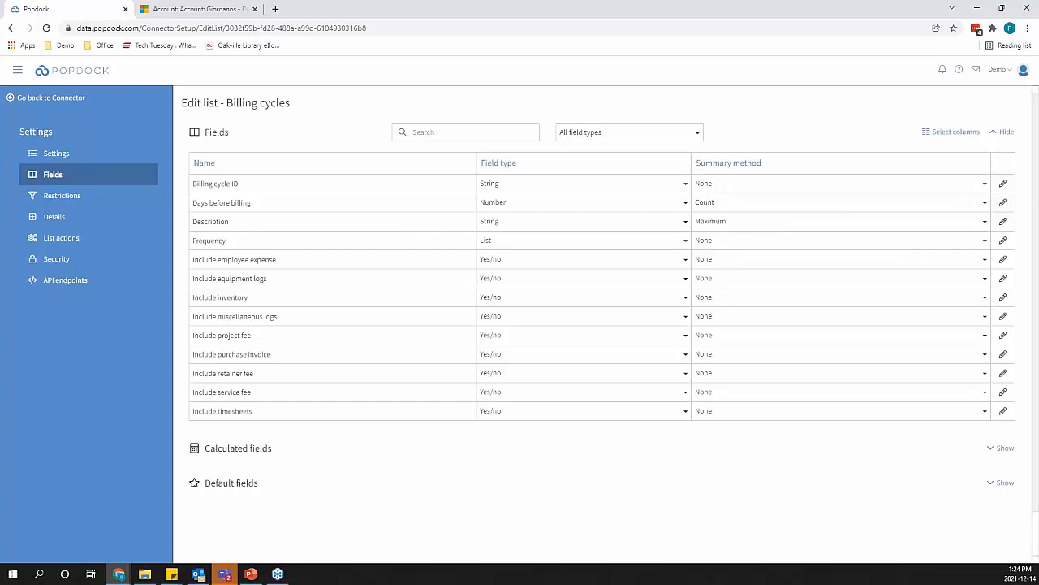
left_click(722, 223)
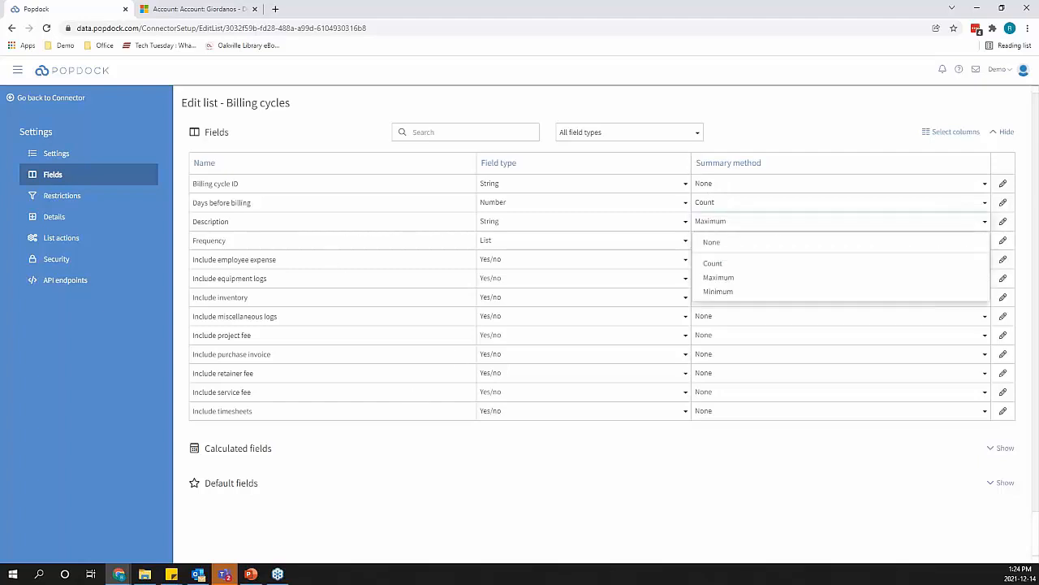
left_click(722, 240)
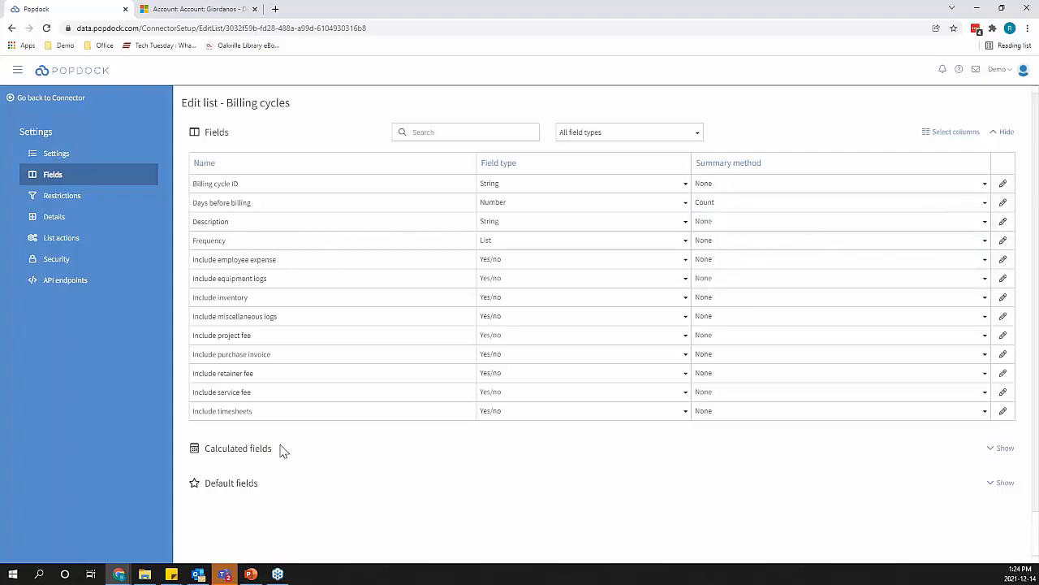
- Add a calculated field named ",mlvfdl,m;vefd" to the Billing cycles list
left_click(1005, 132)
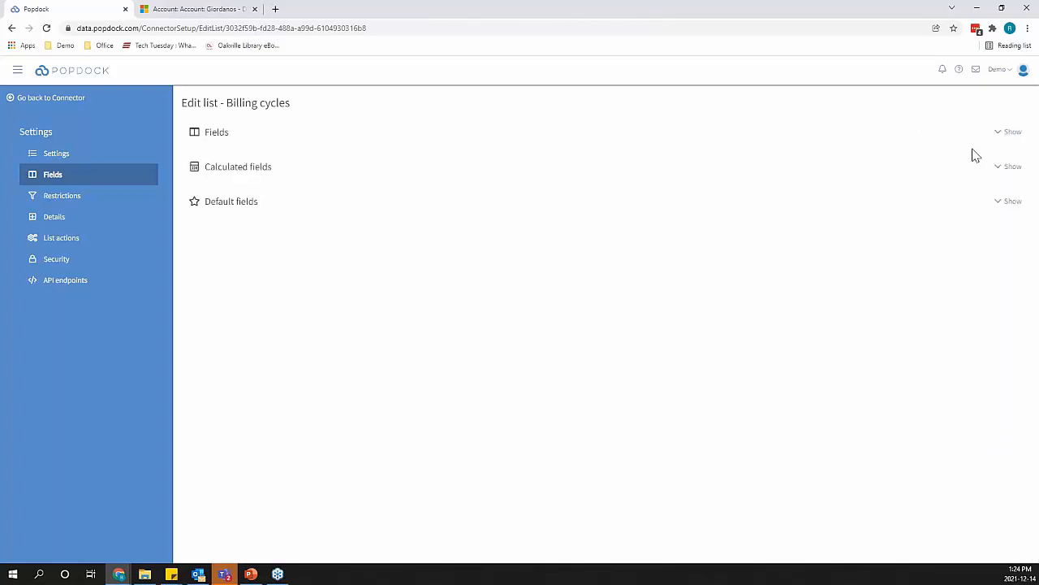
left_click(1007, 167)
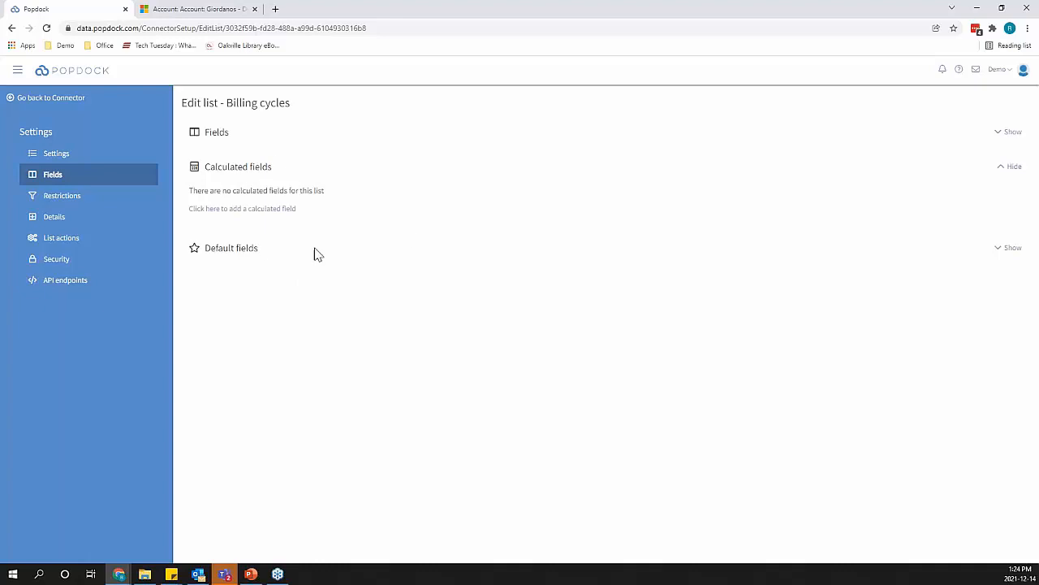
left_click(278, 209)
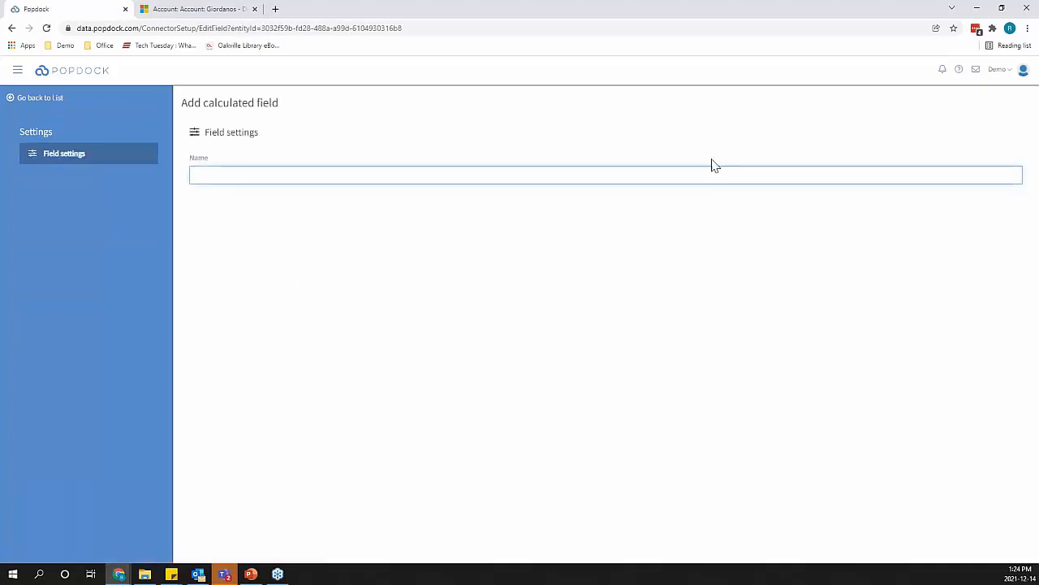
type(",mlvfdl,m;vefd")
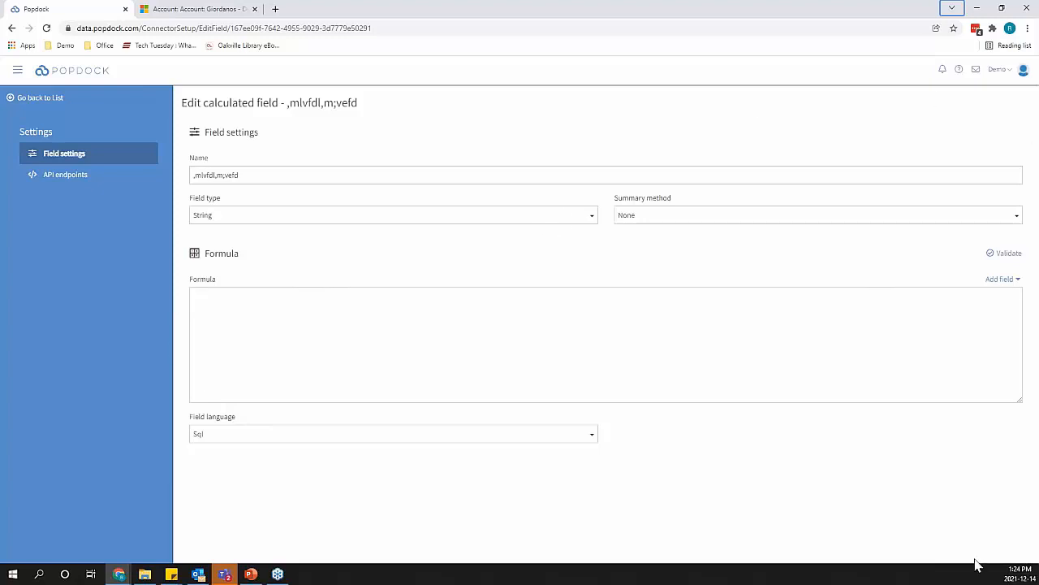
- Set the calculated field's language to Popdock script
left_click(710, 357)
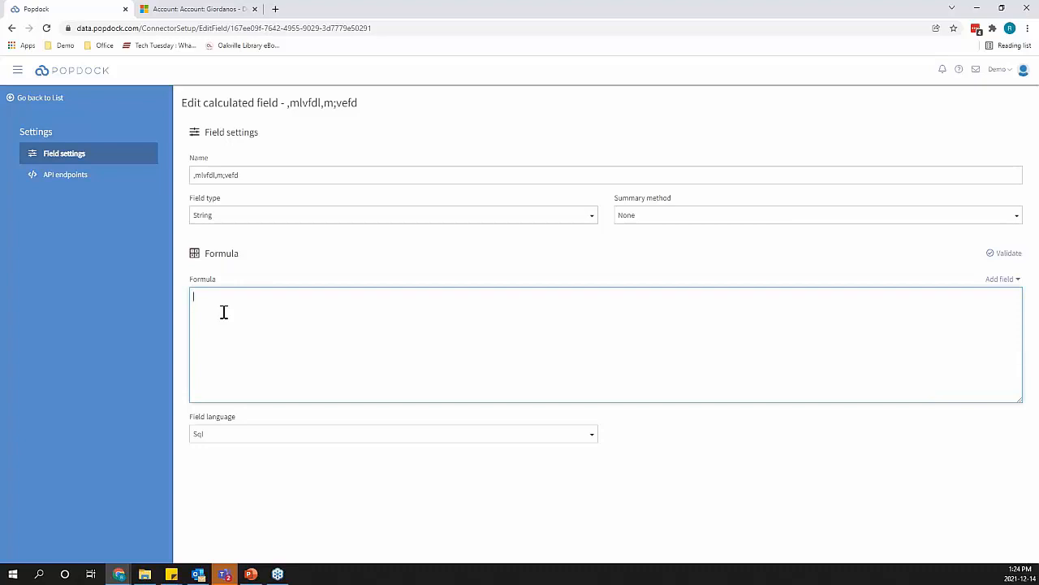
left_click(207, 437)
left_click(222, 468)
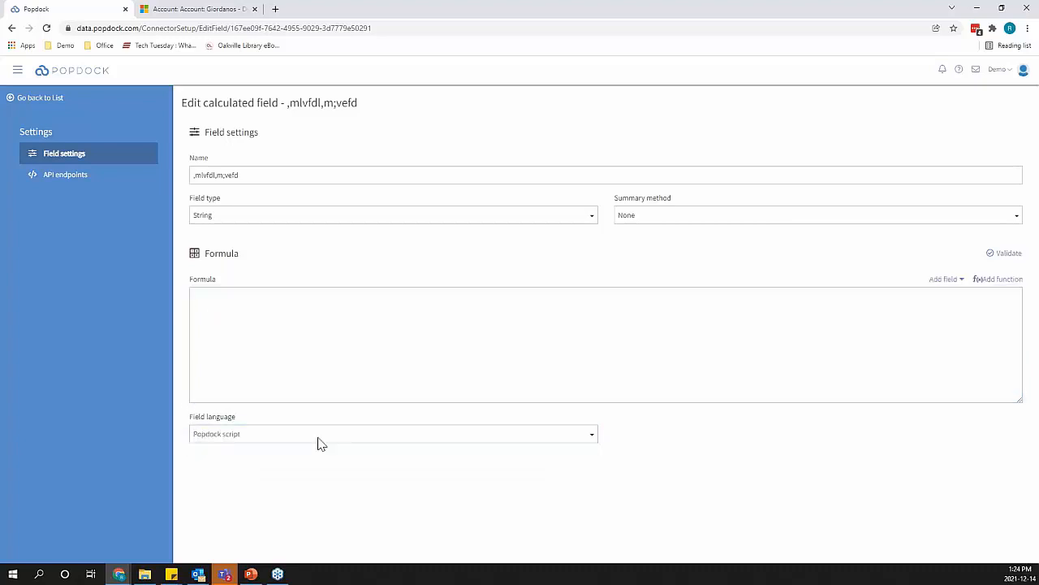
- Insert the Date Time function DaysBetween into the formula, with the constant 12/14/2021 for both FromDate and ToDate
left_click(387, 343)
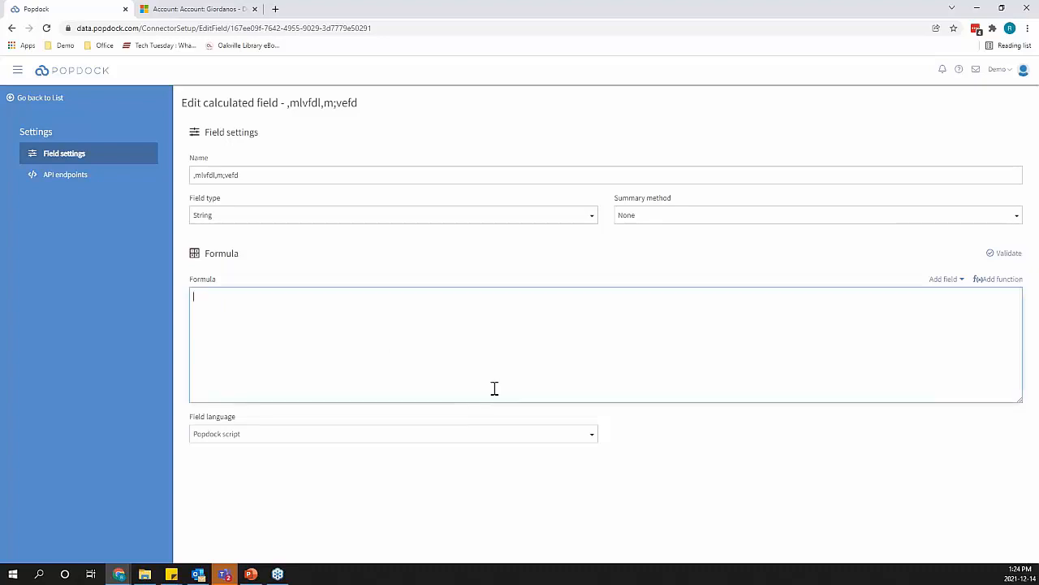
left_click(985, 282)
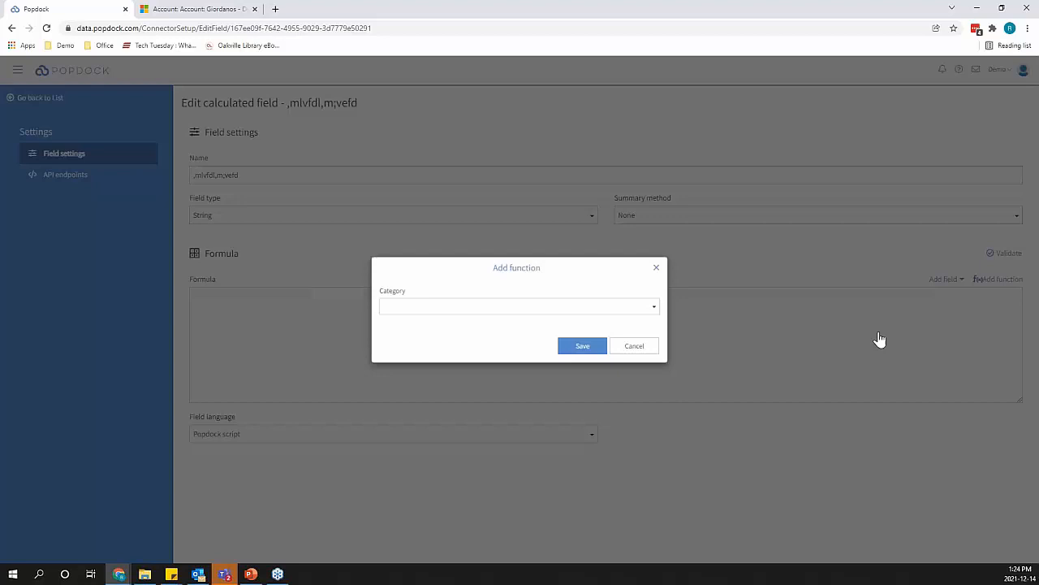
left_click(421, 307)
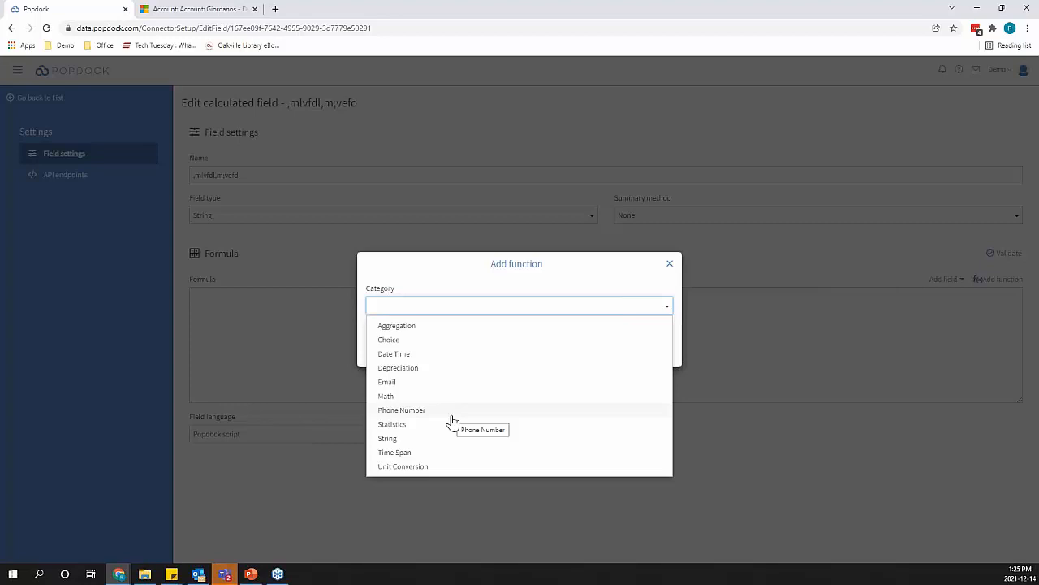
left_click(390, 355)
left_click(395, 328)
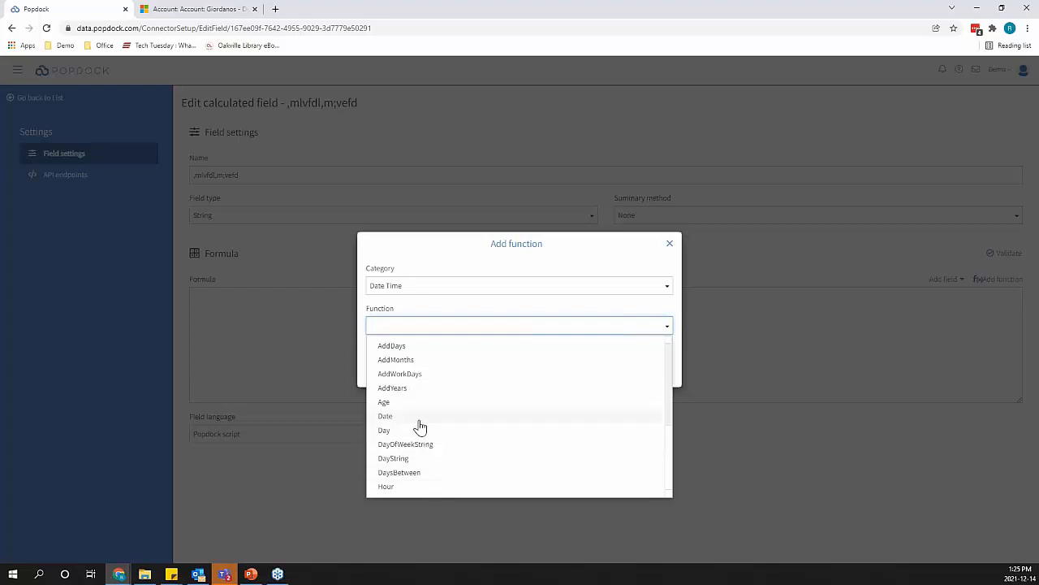
left_click(413, 472)
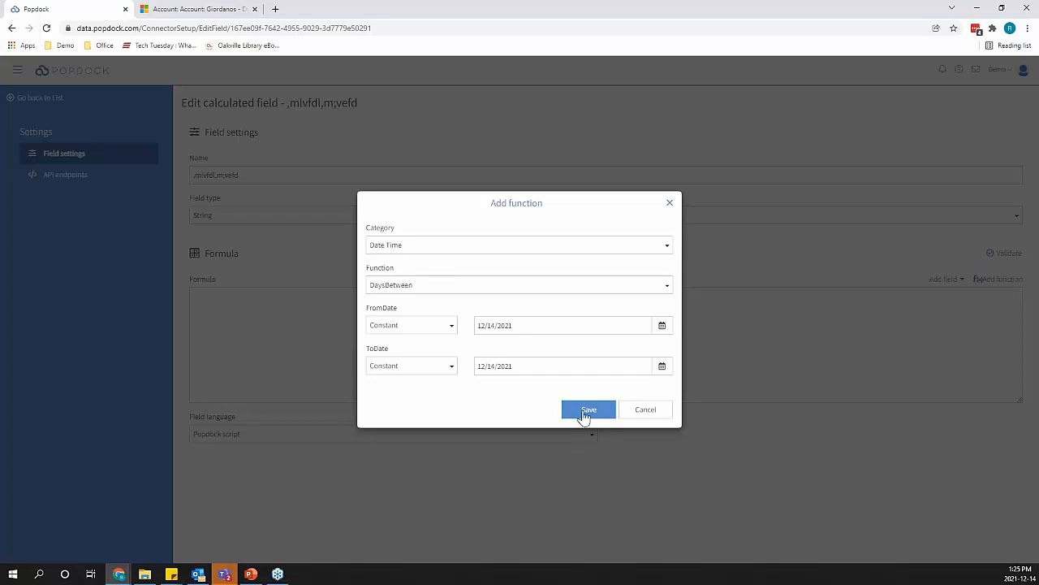
left_click(373, 329)
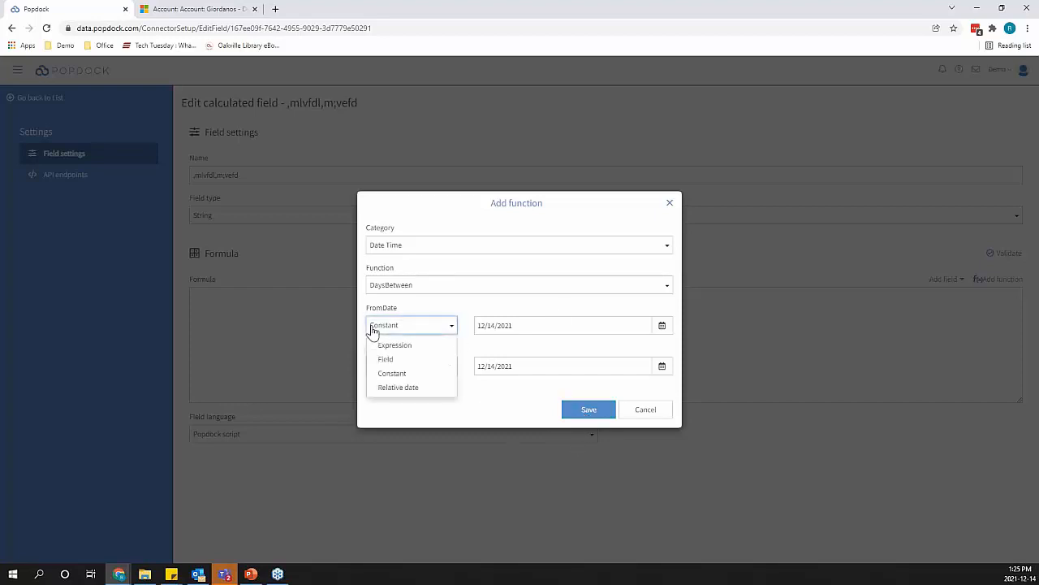
left_click(418, 376)
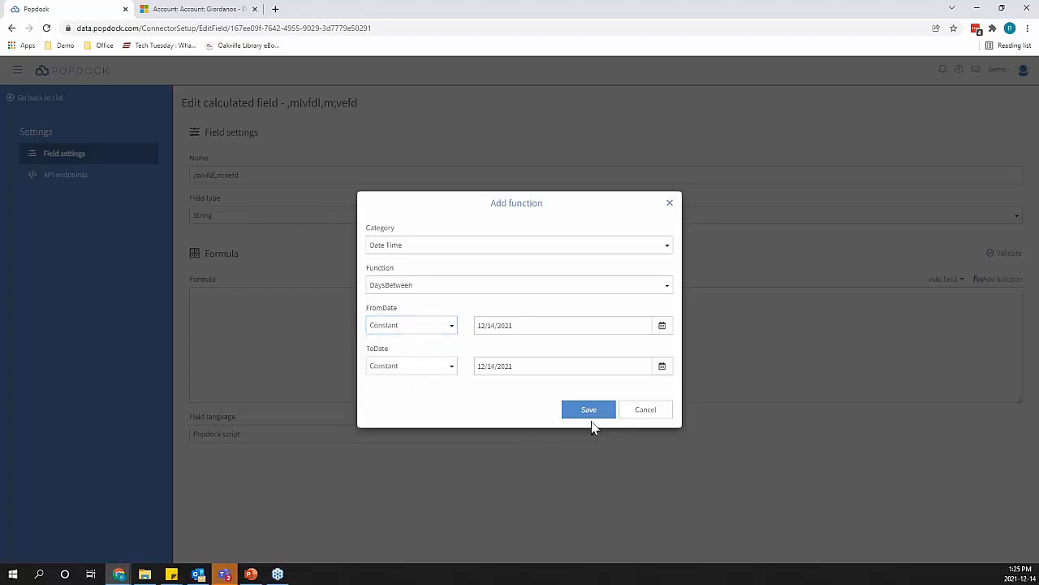
left_click(580, 410)
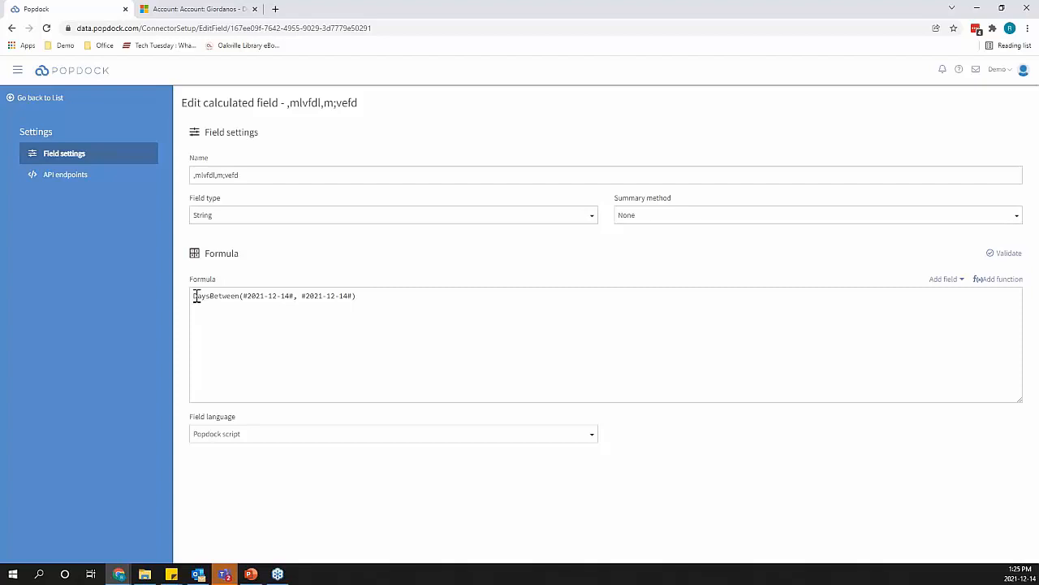
- Append the Include equipment logs field to the end of the calculated field's DaysBetween formula
left_click_drag(195, 297, 489, 297)
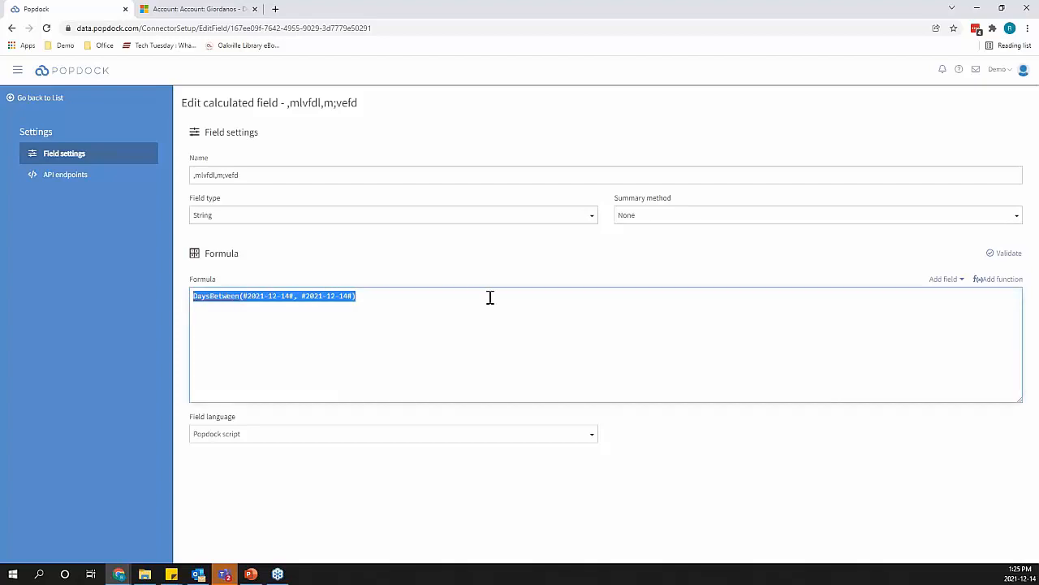
left_click(240, 318)
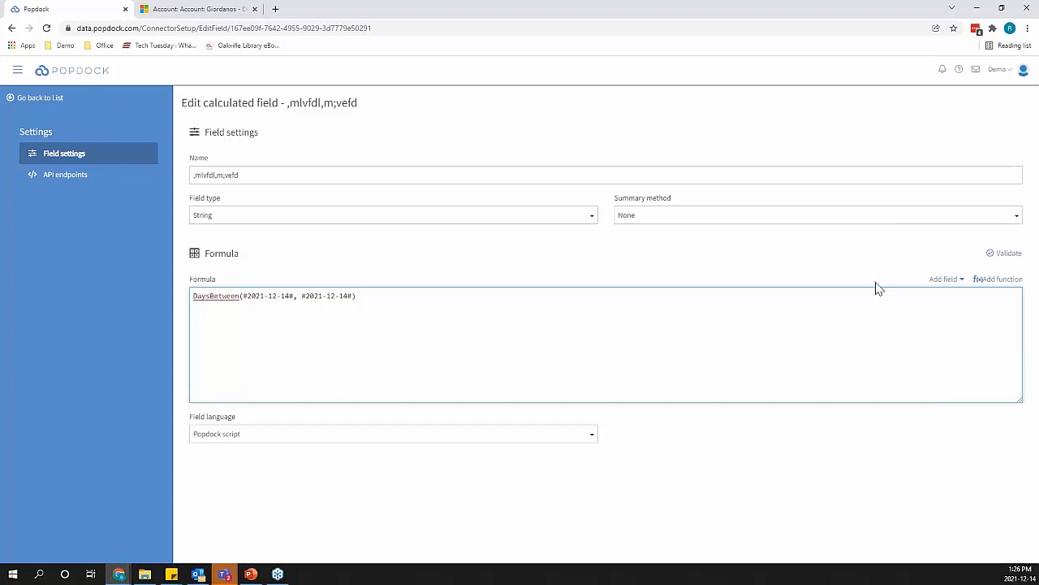
left_click(942, 281)
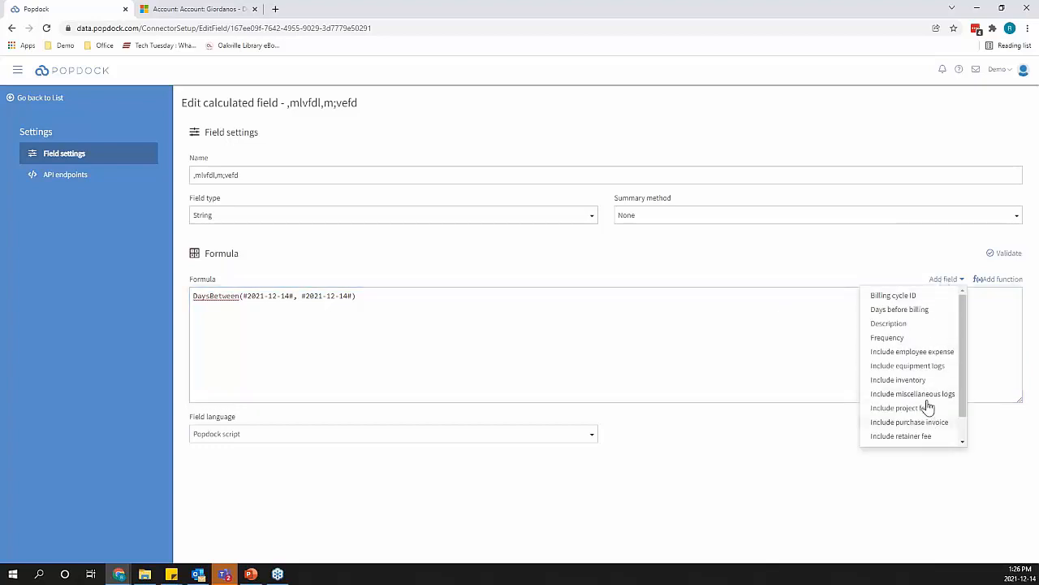
left_click(406, 298)
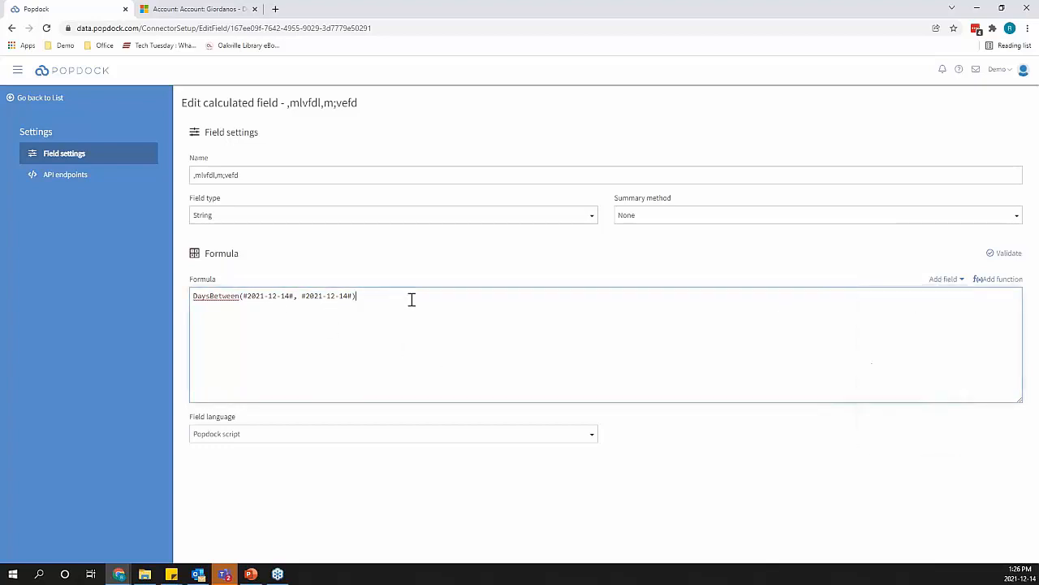
left_click(946, 279)
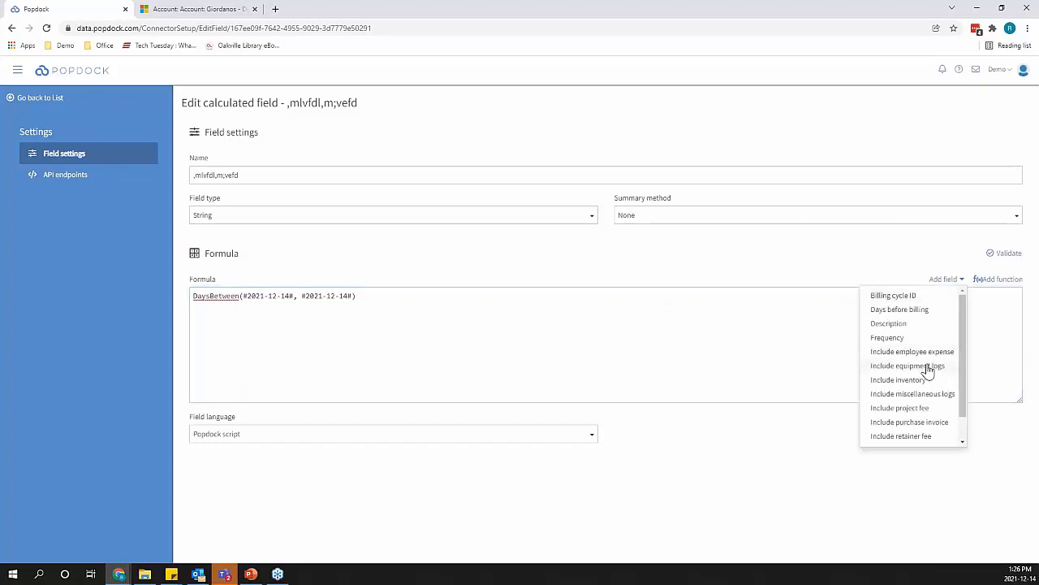
left_click(914, 373)
left_click(460, 365)
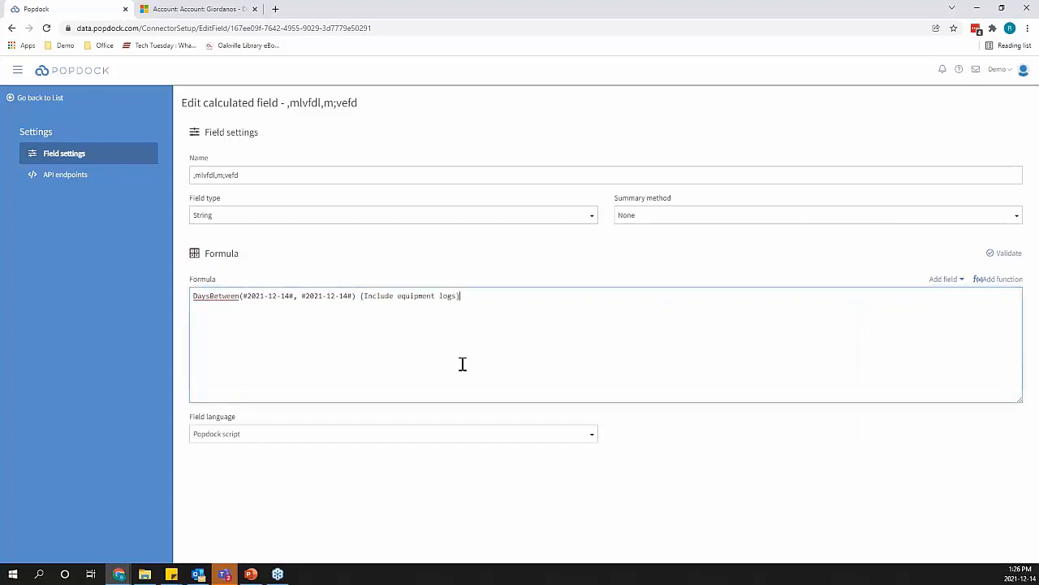
- Clear the calculated field's entire formula and return to the Billing cycles list's fields
left_click_drag(475, 295, 53, 303)
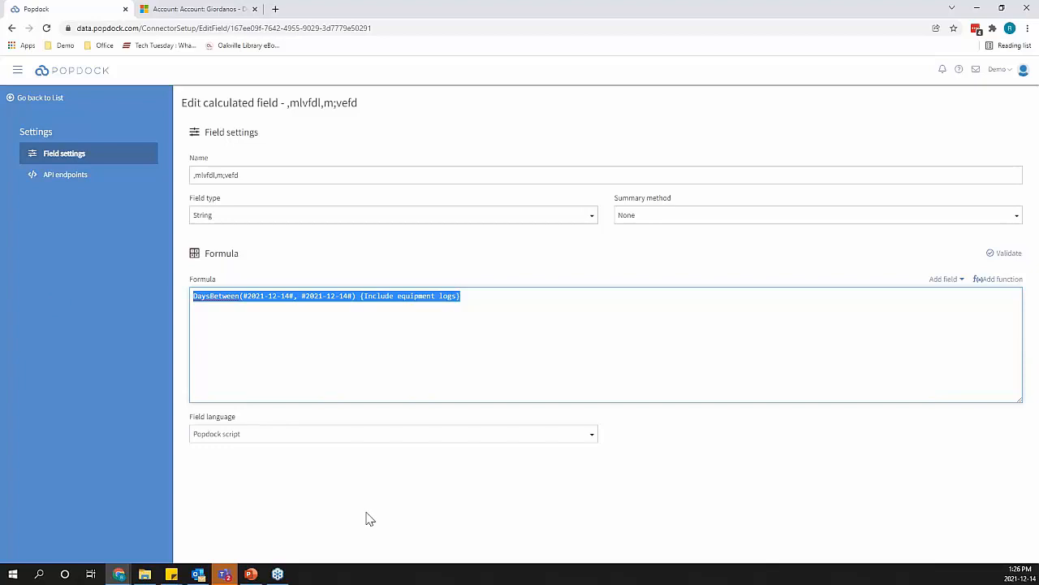
key("BackSpace")
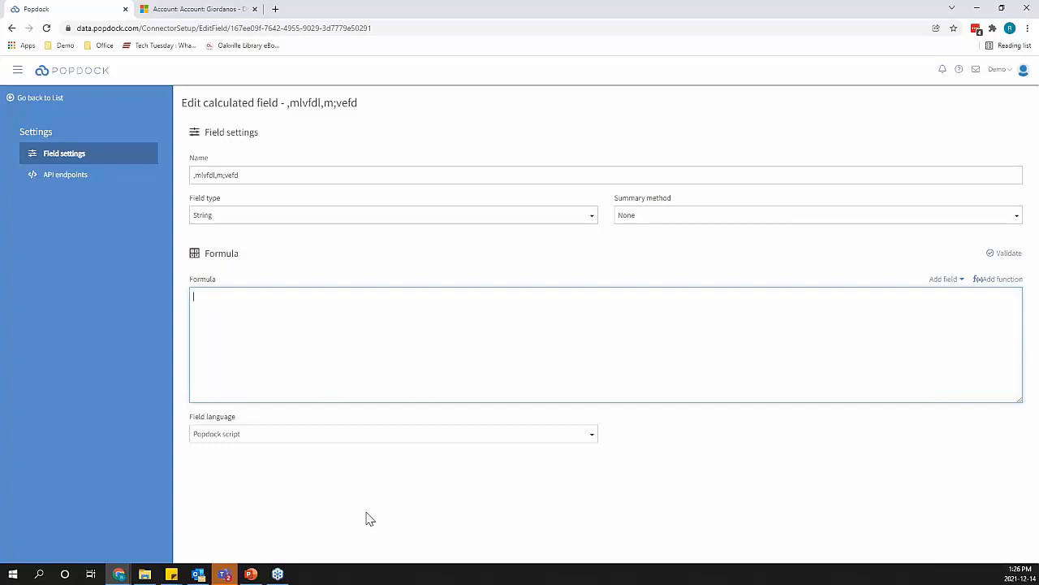
left_click(23, 102)
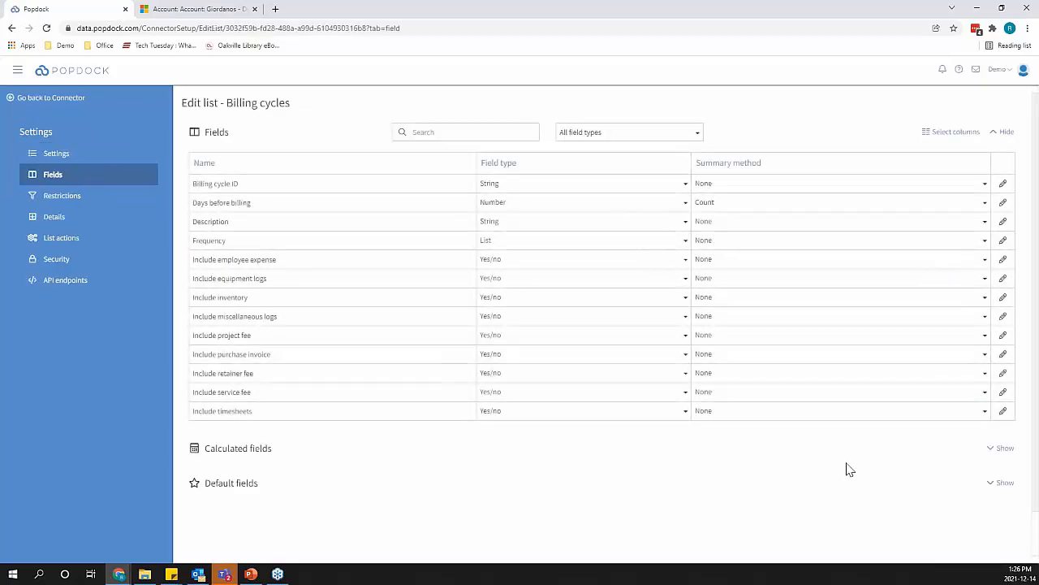
- Show the list's calculated fields and review the summary method options for ",mlvfdl,m;vefd"
left_click(1000, 447)
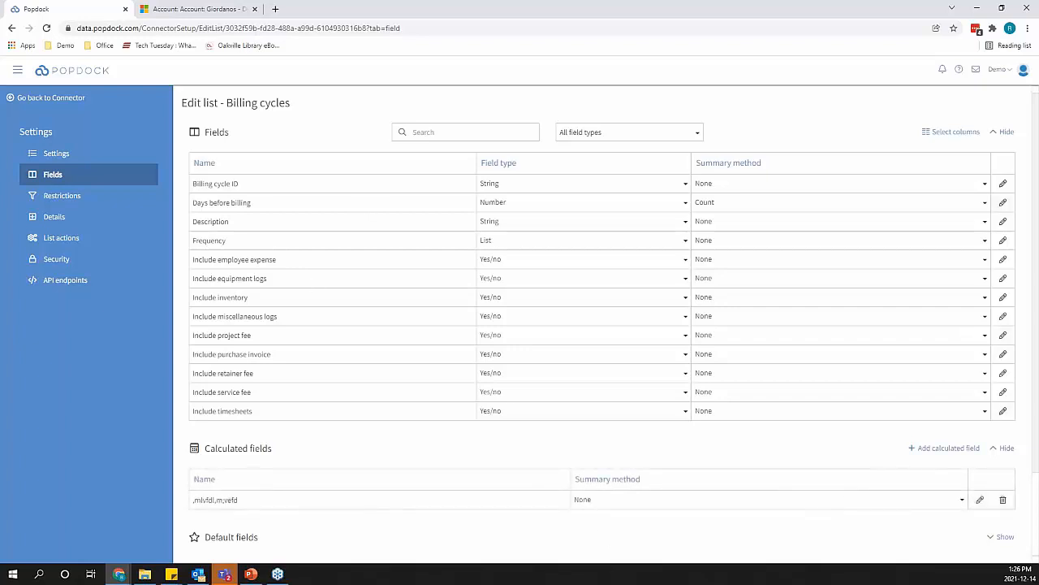
left_click(605, 507)
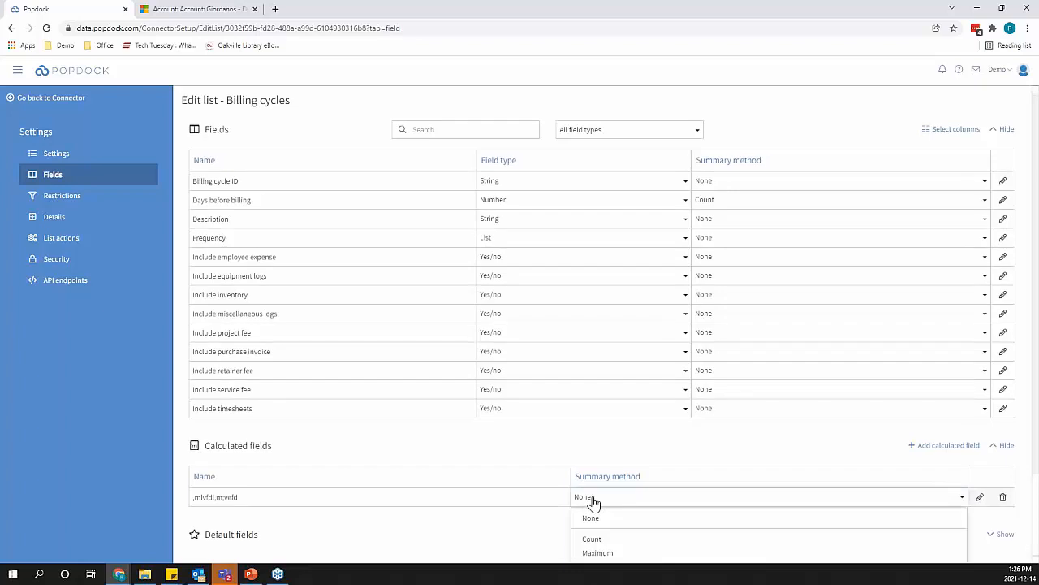
scroll(591, 499, "down", 1)
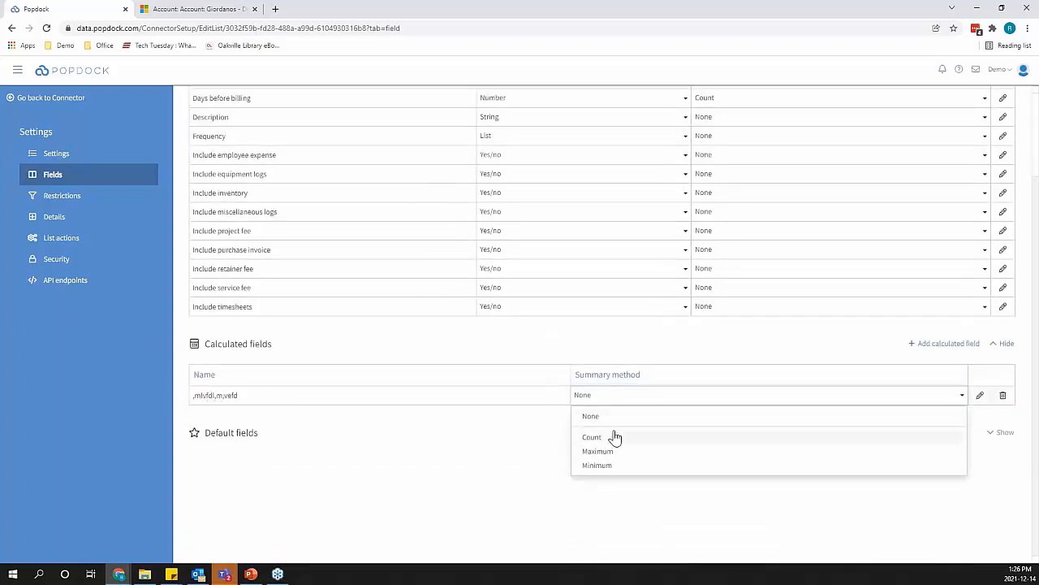
left_click(431, 495)
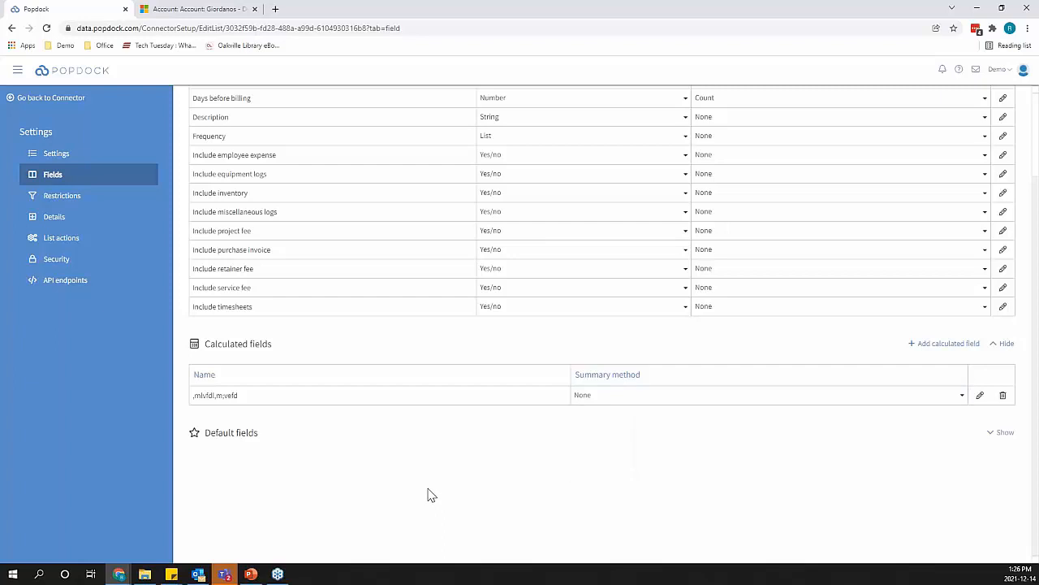
- Add Include equipment logs and Include miscellaneous logs to the Billing cycles list's default fields
left_click(1002, 433)
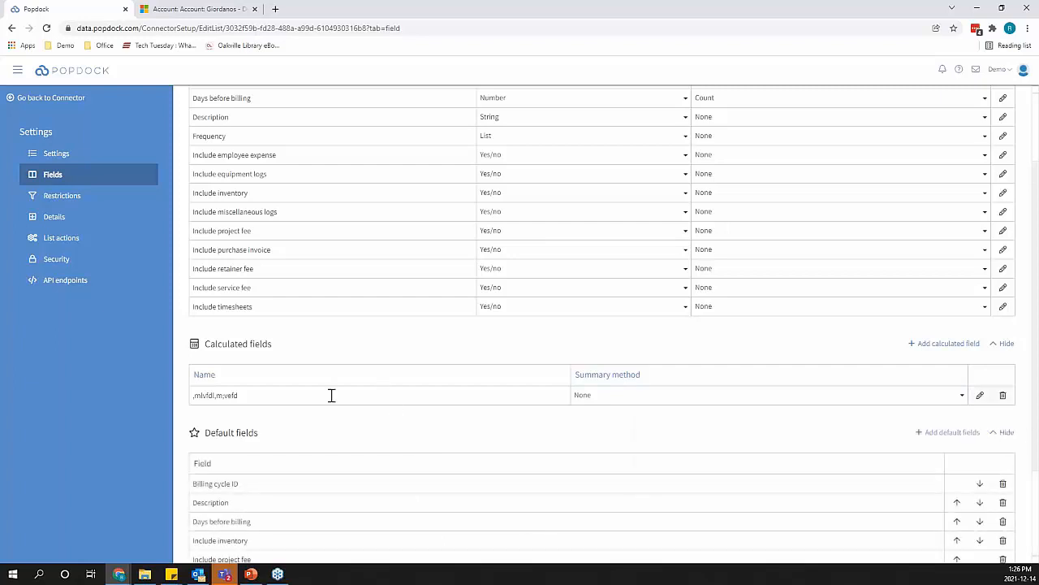
scroll(331, 397, "down", 2)
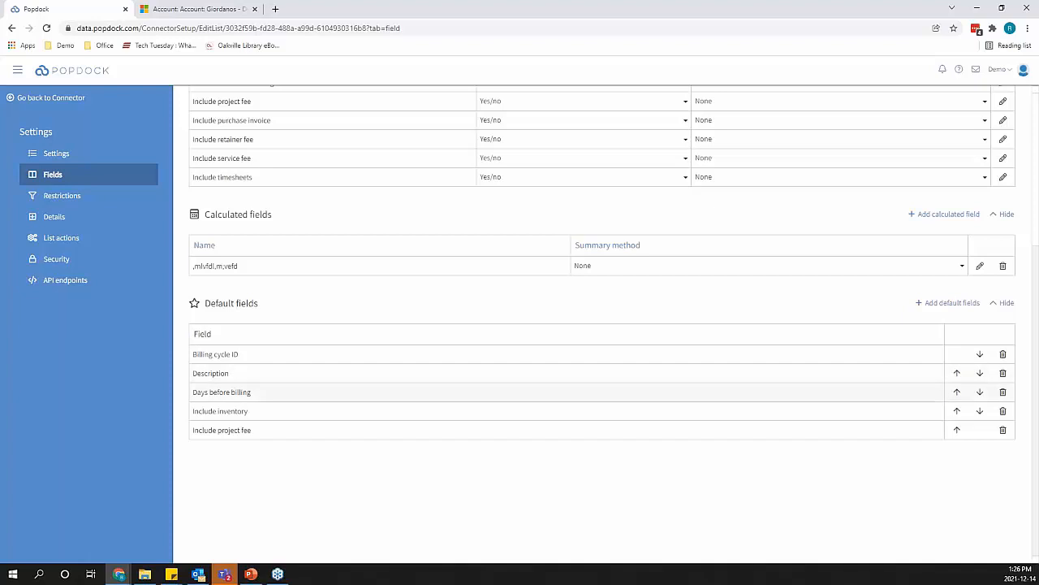
left_click(952, 304)
left_click(378, 285)
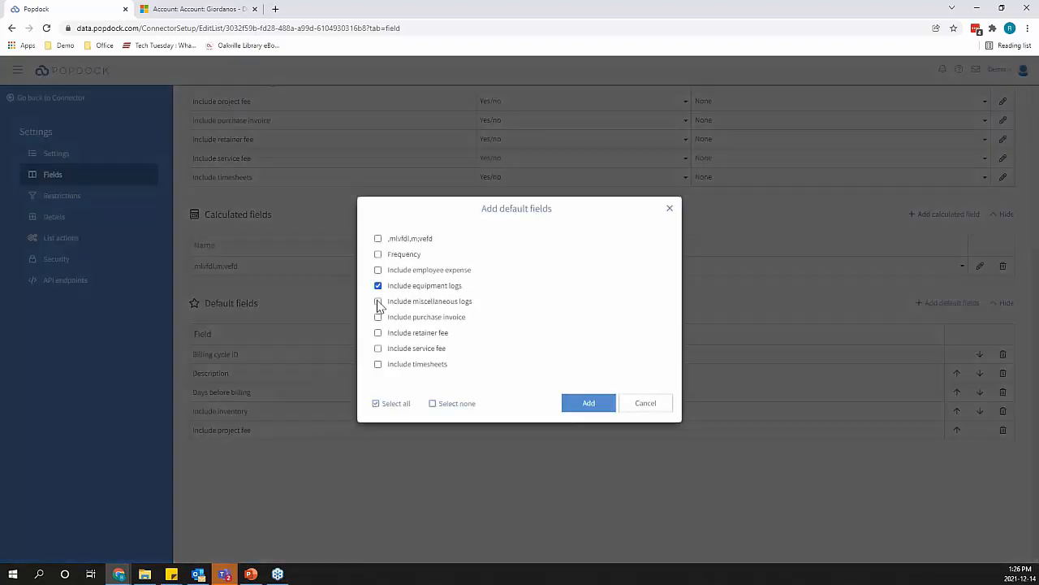
left_click(378, 301)
left_click(589, 406)
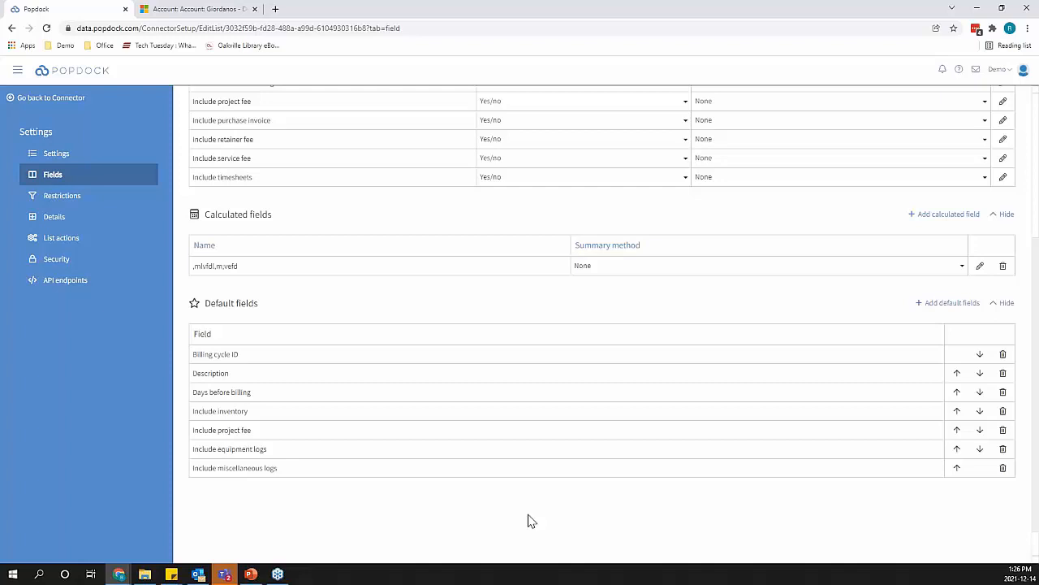
- View the Billing cycles list's restrictions and the settings for adding a restriction, without adding one
left_click(68, 203)
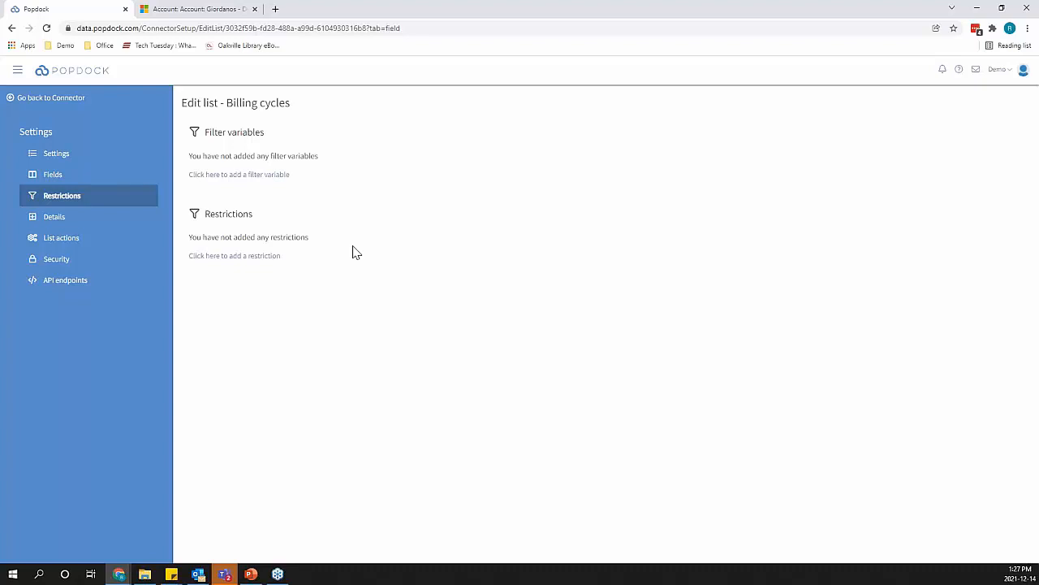
left_click(268, 261)
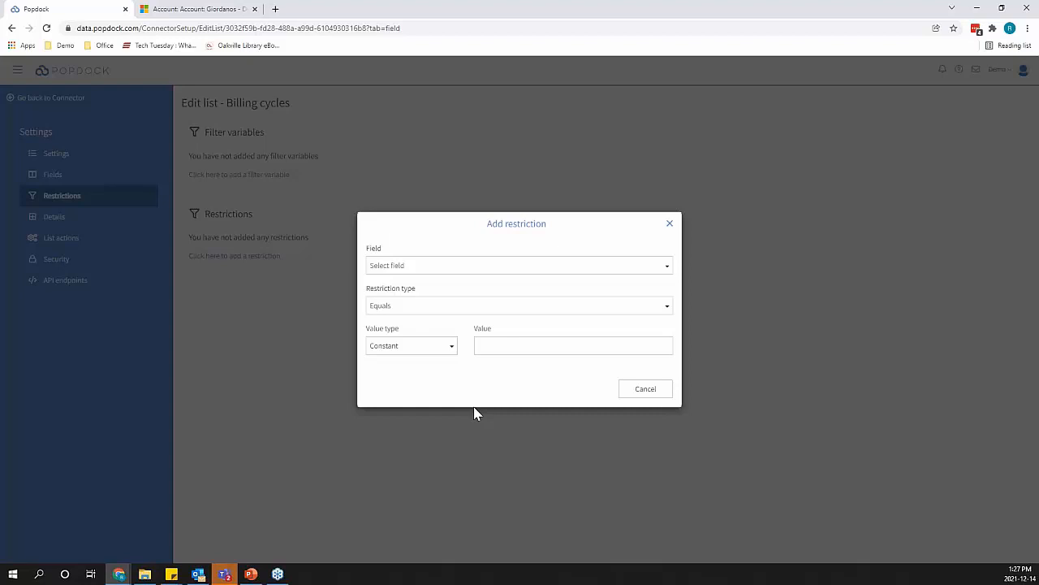
left_click(643, 391)
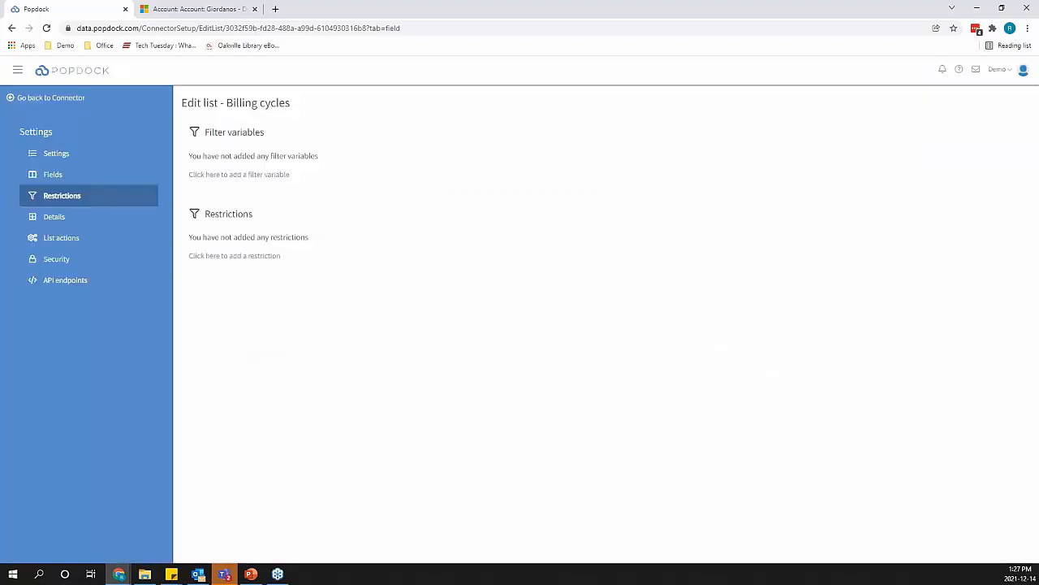
- Add a detail named "mvkfdlvmdfkl" to the Billing cycles list
left_click(54, 216)
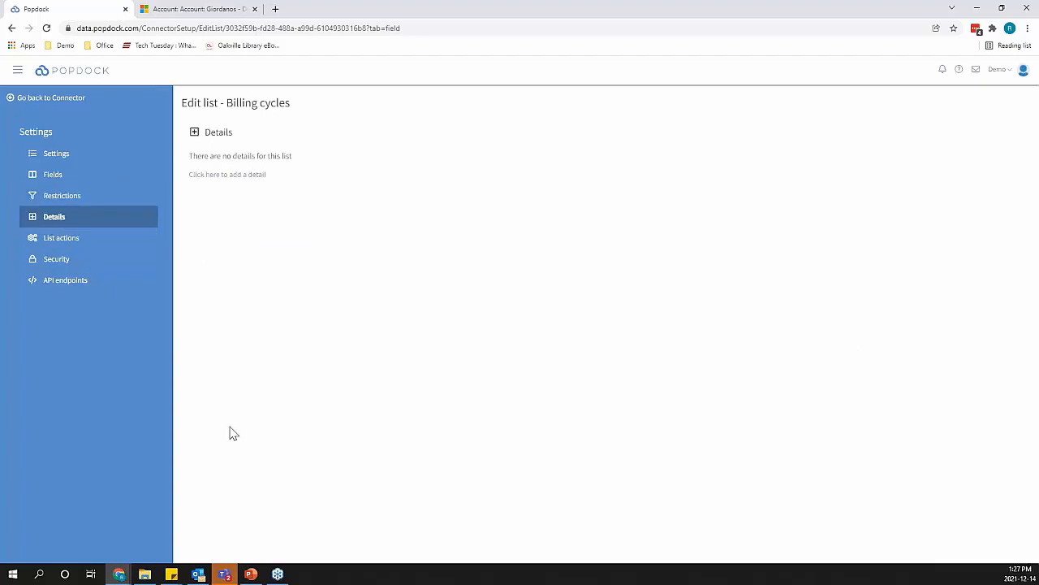
left_click(230, 177)
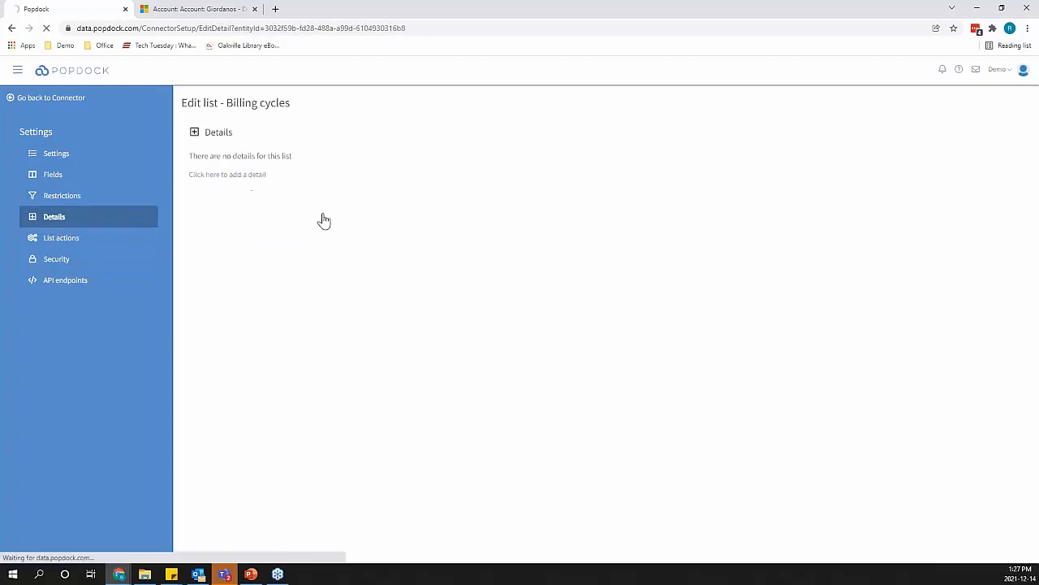
left_click(302, 176)
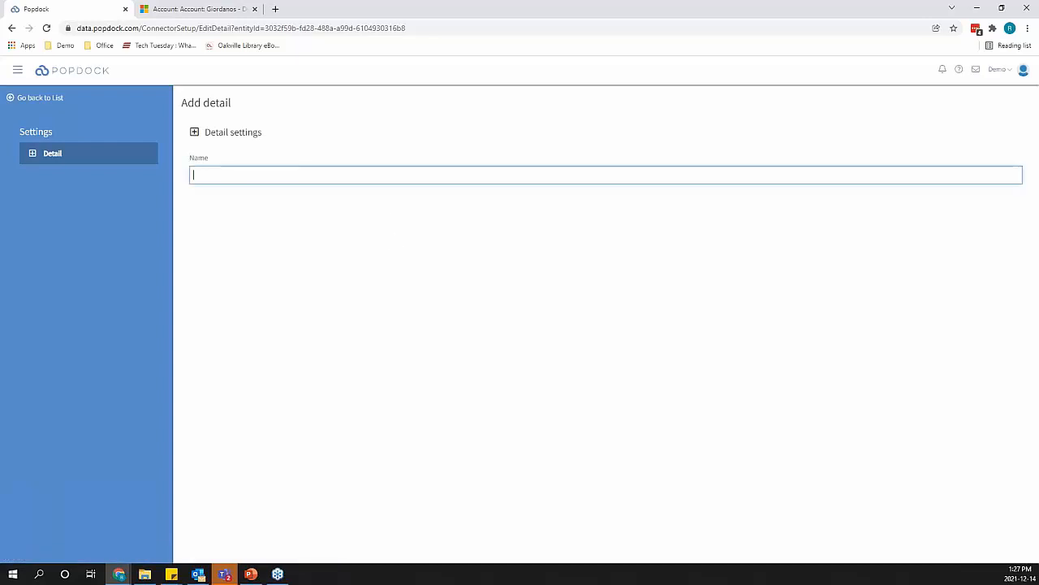
type("mvkfdlvmdfkl")
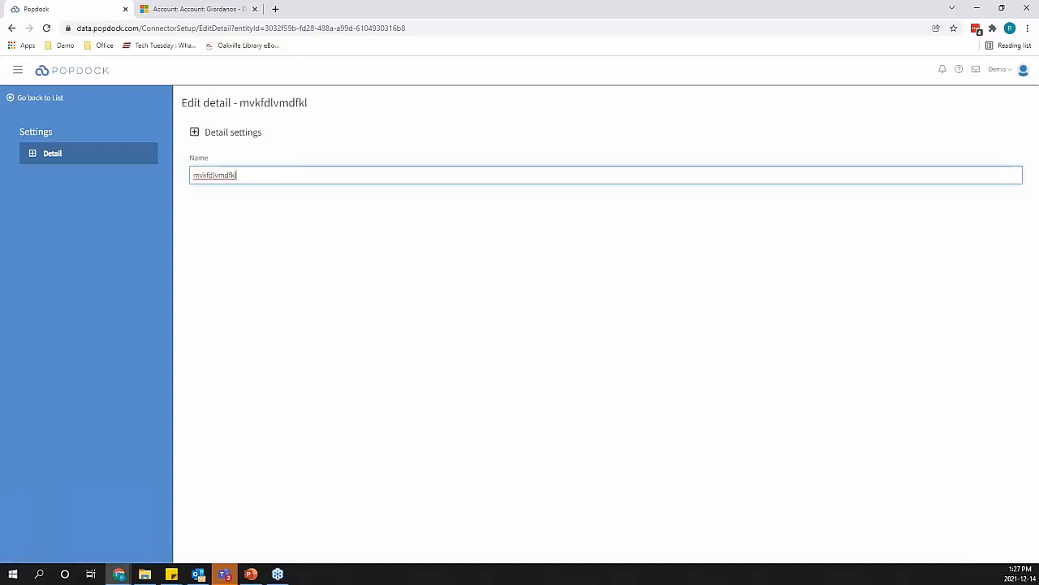
key("Tab")
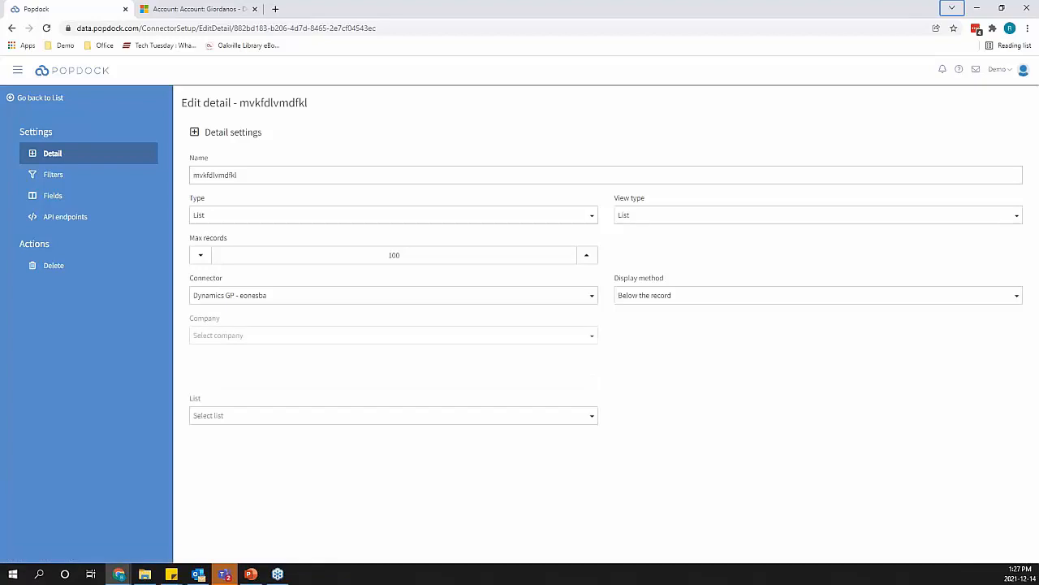
- Review the type and view type options for the detail, keeping both as List
left_click(589, 216)
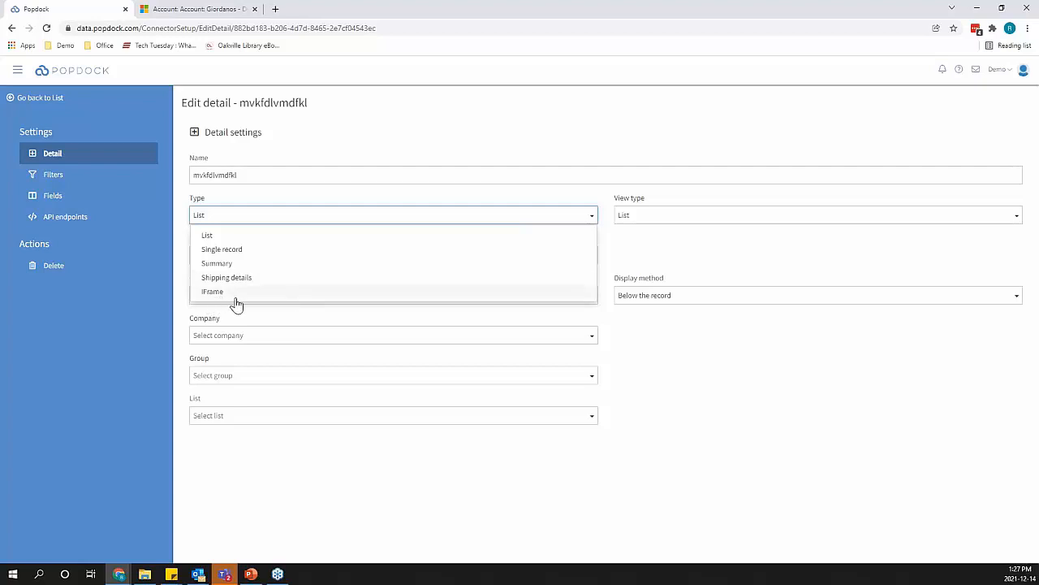
left_click(281, 242)
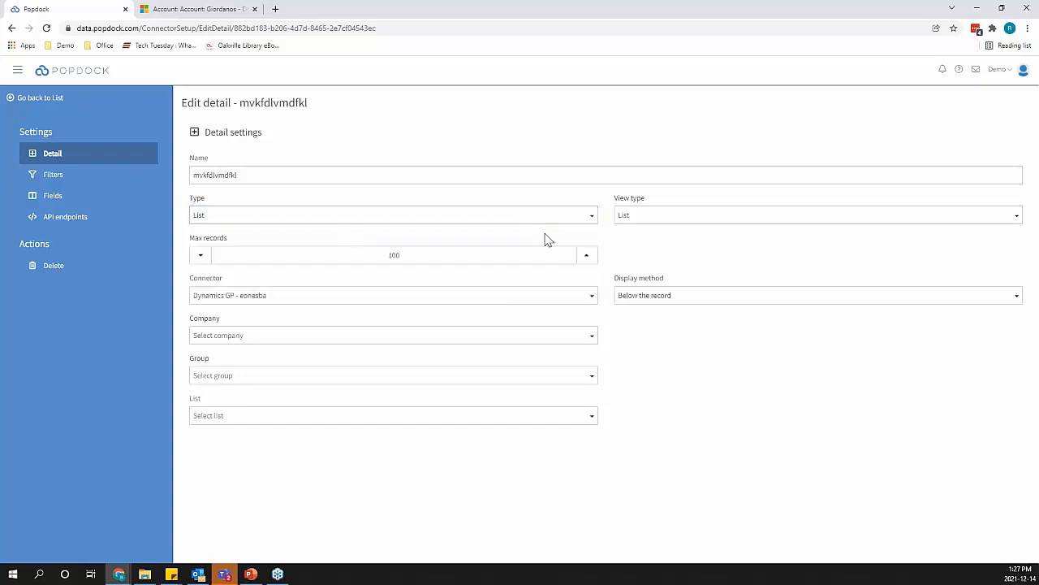
left_click(626, 214)
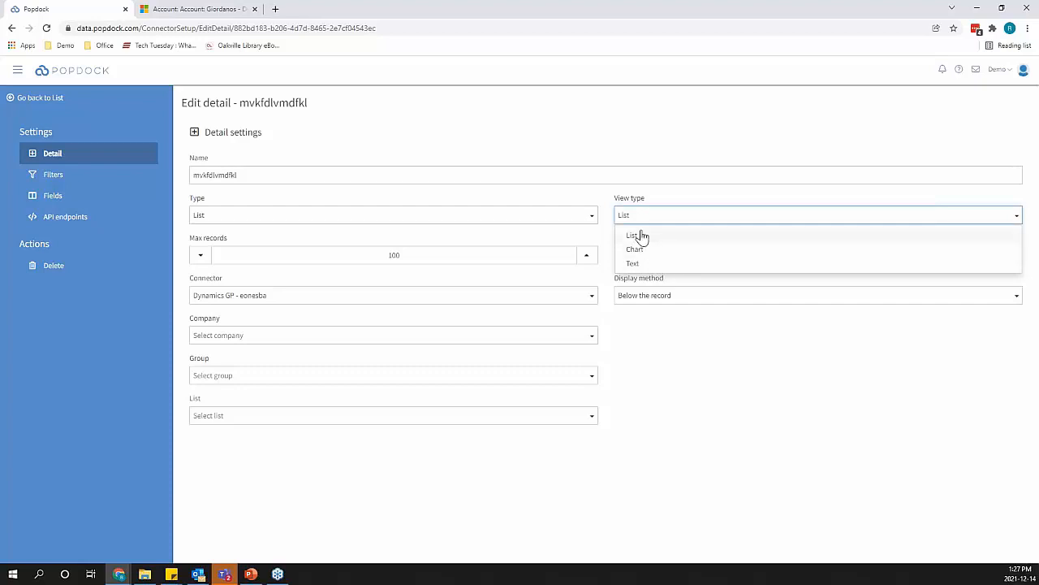
left_click(586, 197)
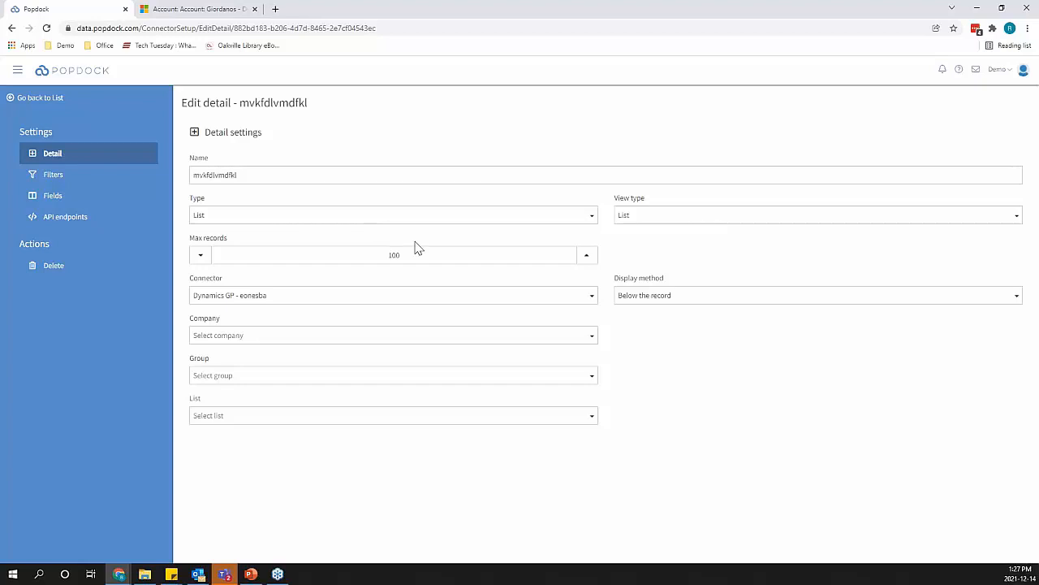
- Examine the connectors available for the detail, leaving Dynamics GP - eonesba selected
left_click(247, 296)
left_click(247, 296)
left_click(246, 298)
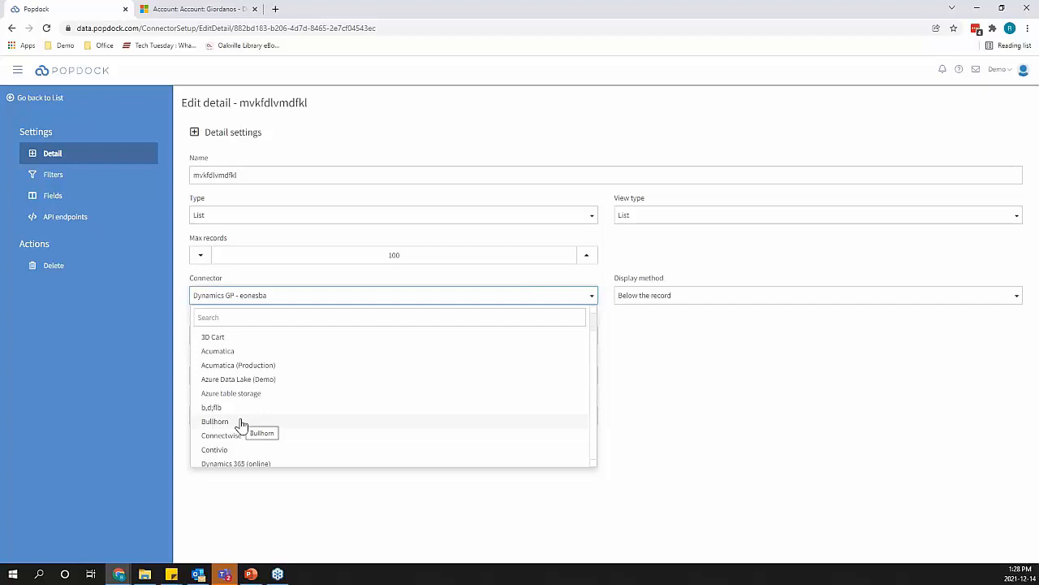
scroll(234, 429, "down", 3)
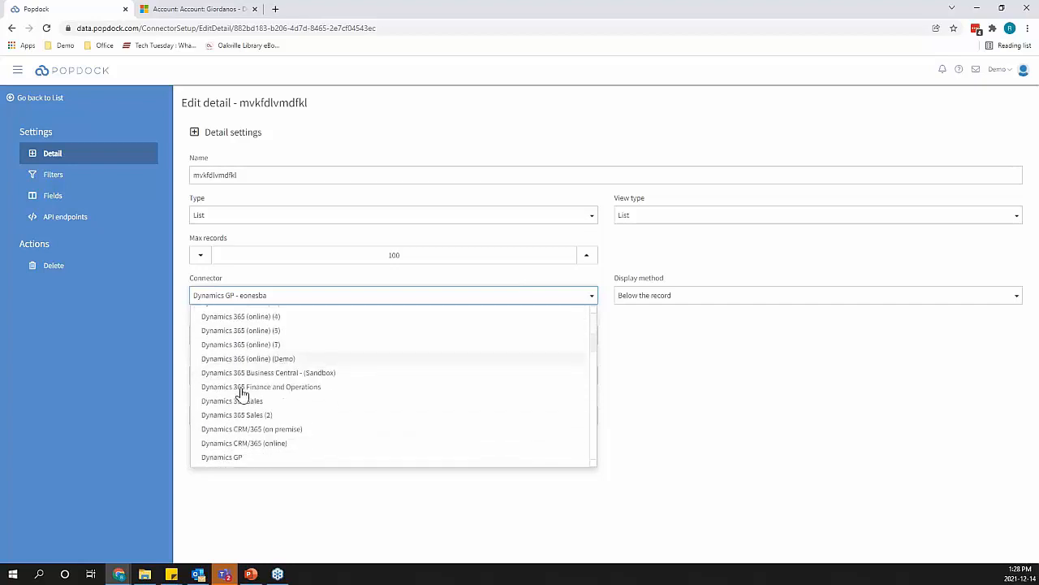
scroll(243, 394, "down", 5)
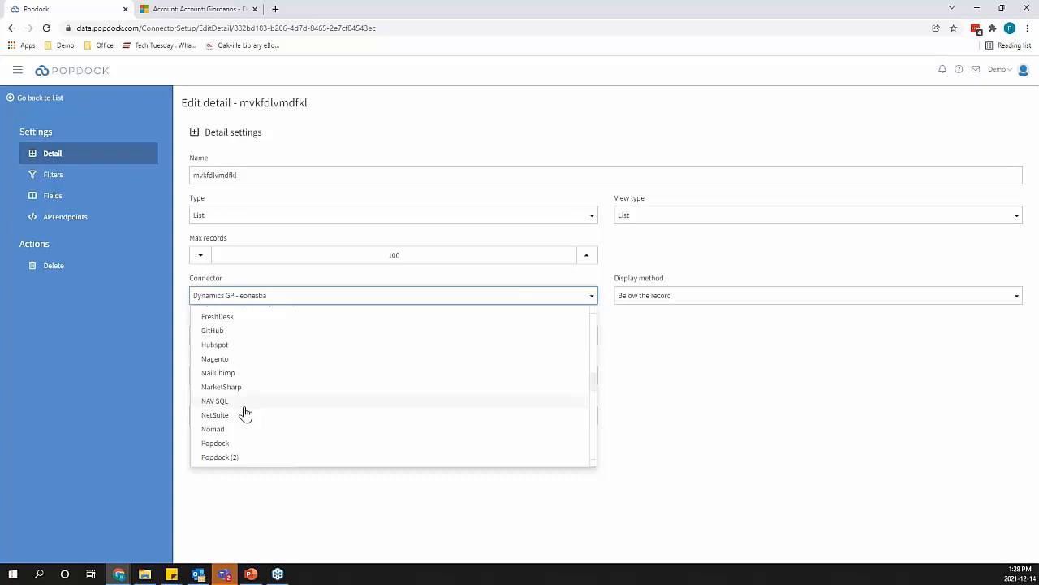
scroll(273, 432, "down", 1)
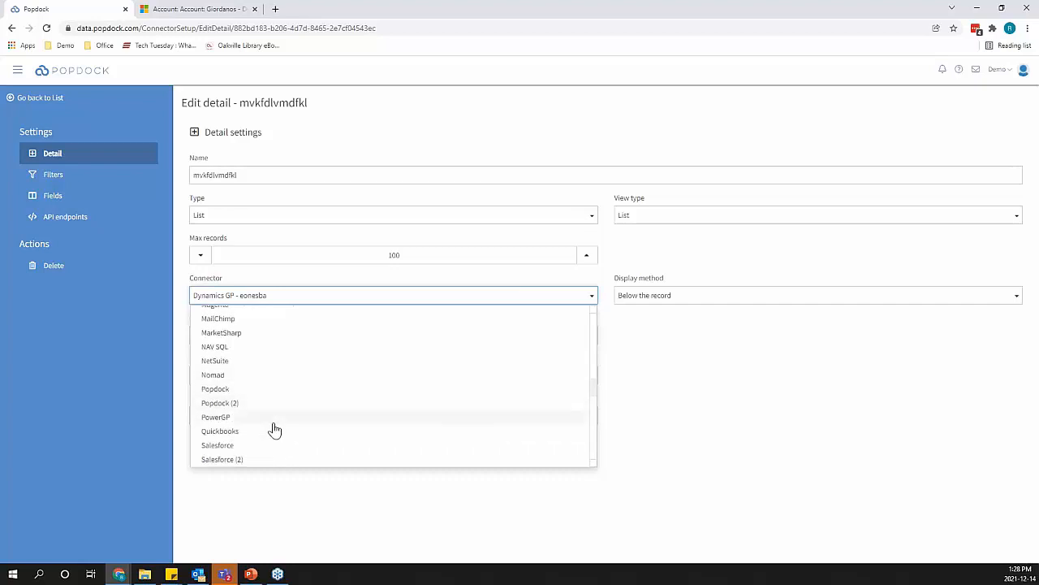
scroll(273, 429, "down", 2)
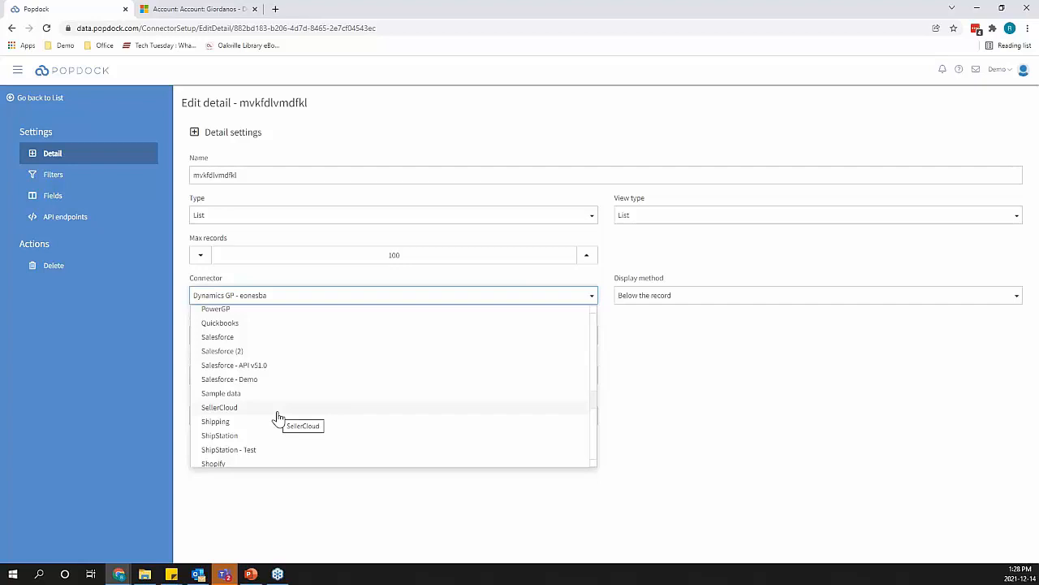
left_click(629, 406)
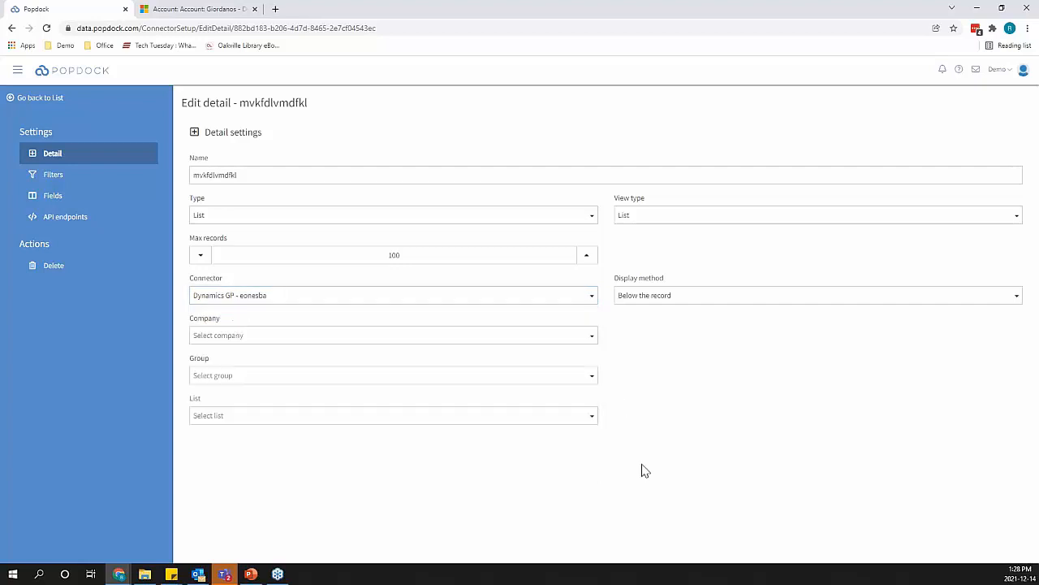
- Review the detail's display method, keeping Below the record, and view its filter settings without adding a filter
left_click(680, 294)
left_click(680, 305)
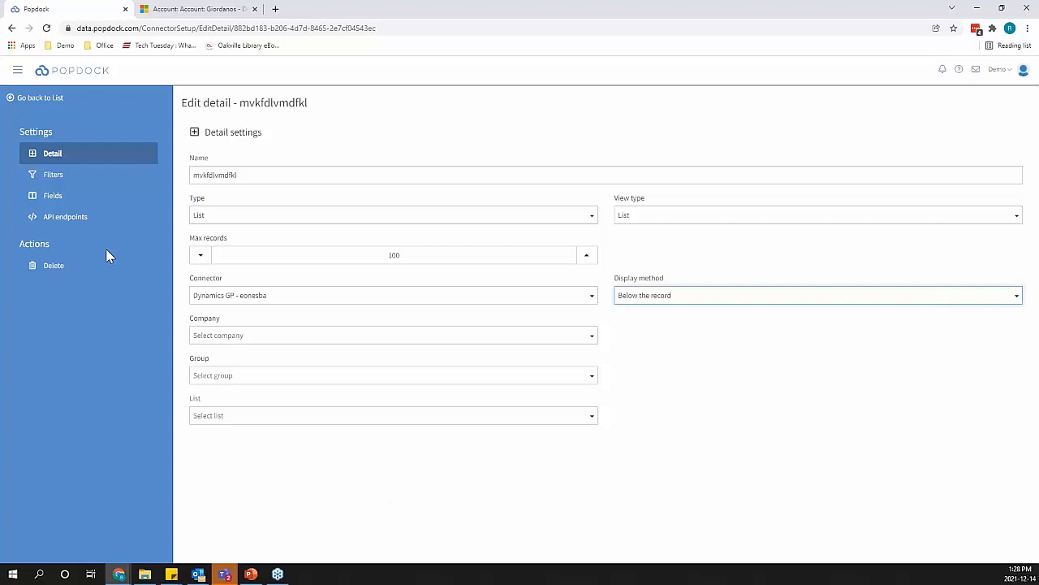
left_click(46, 180)
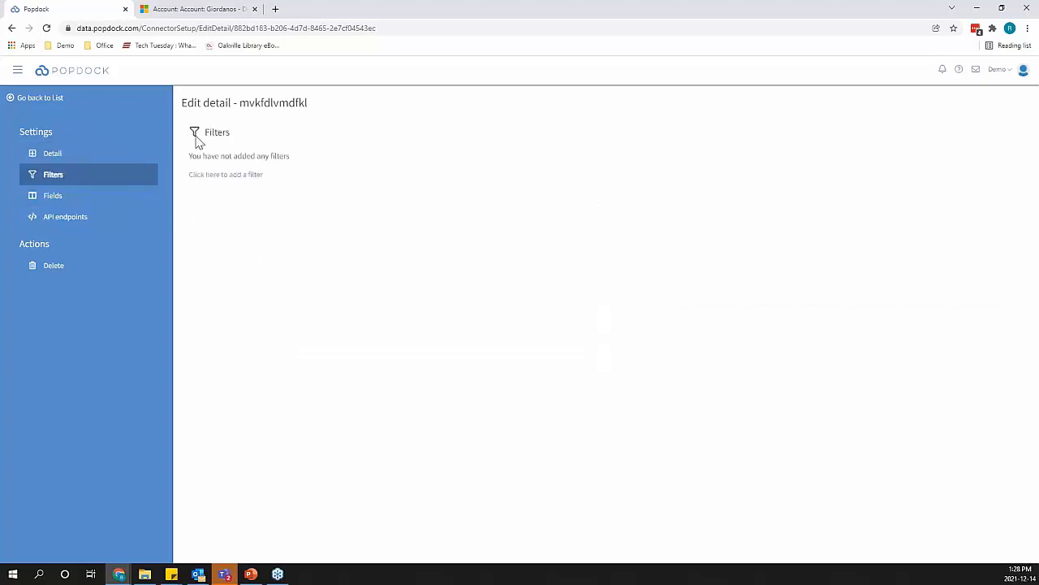
left_click(225, 177)
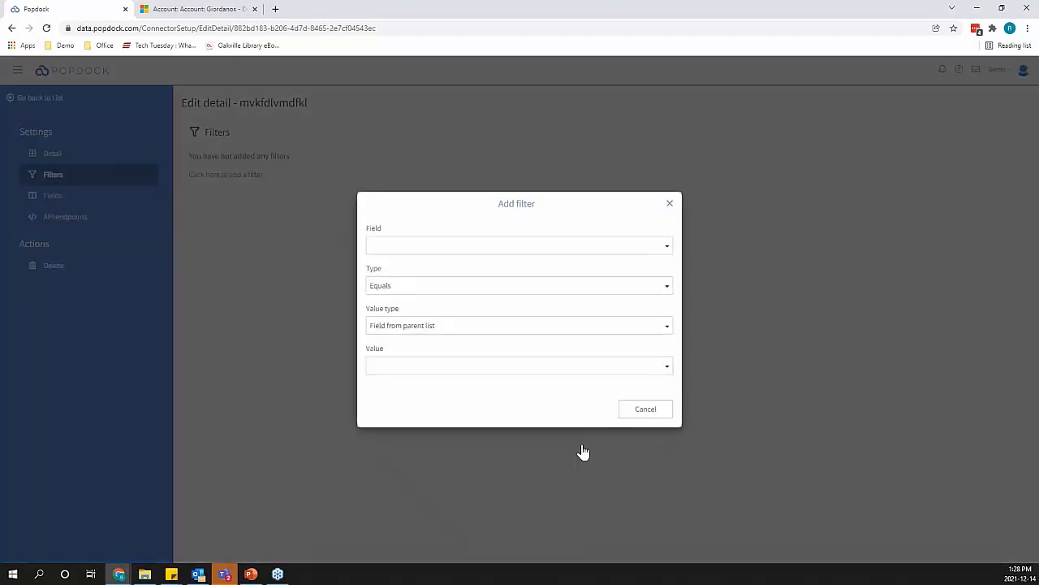
left_click(645, 409)
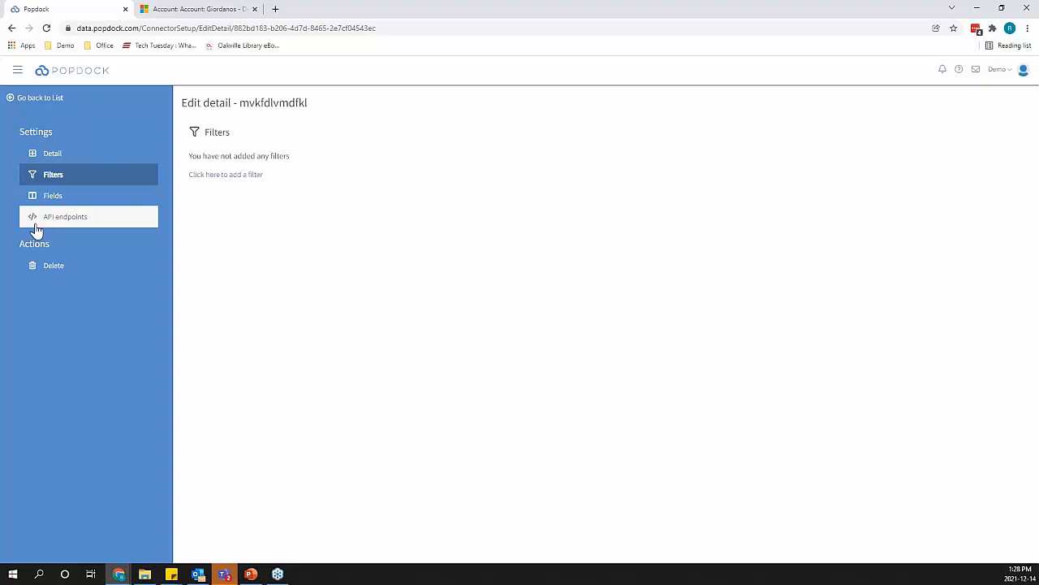
- Return to the Dynamics GP - eonesba connector's lists and collapse the standard lists to reach the custom lists
left_click(33, 99)
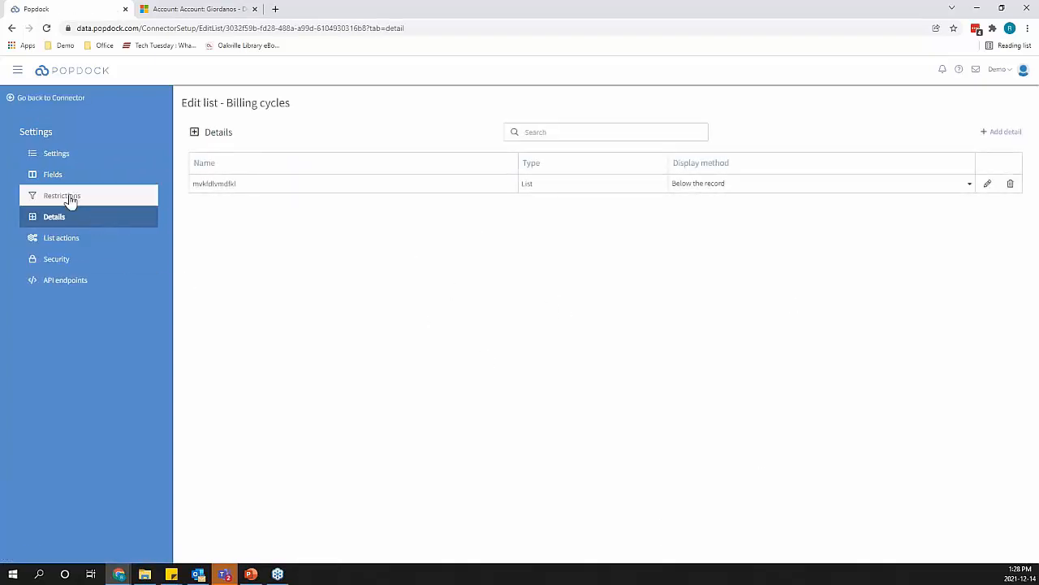
left_click(47, 99)
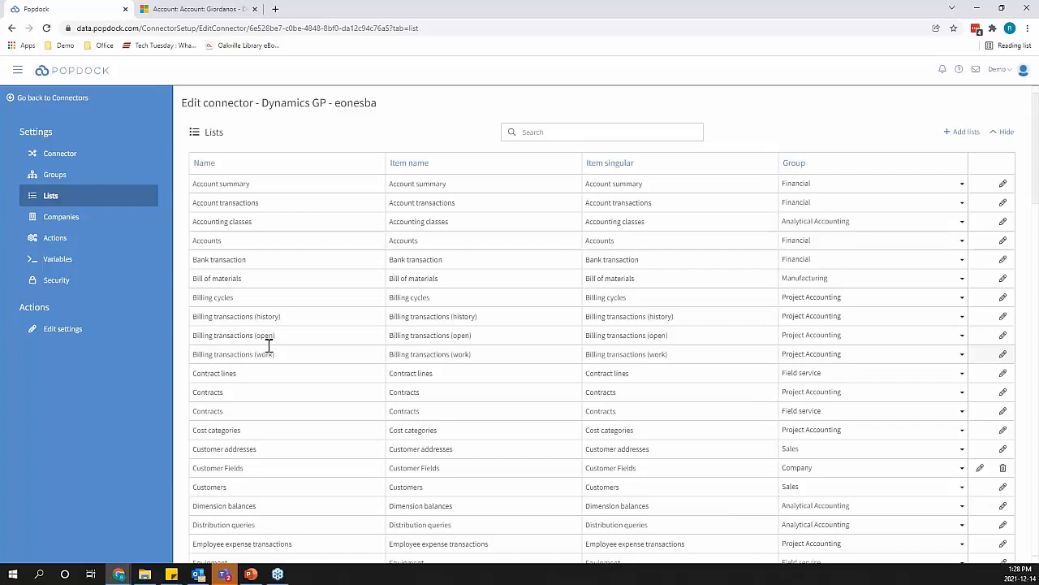
left_click(1002, 132)
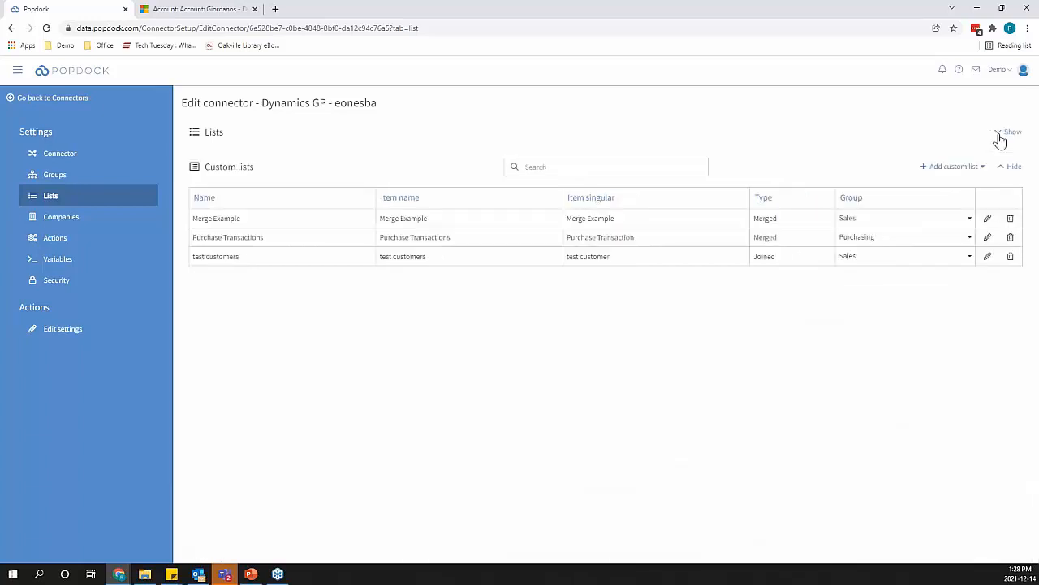
- Add a custom joined list named ",blgrlb;gt" to the Dynamics GP - eonesba connector
left_click(950, 169)
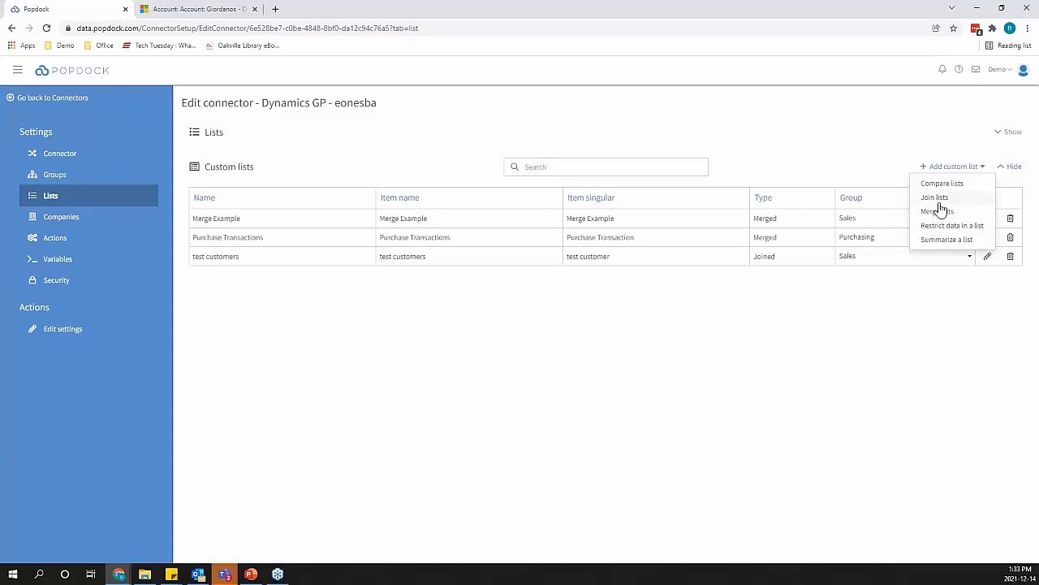
left_click(938, 211)
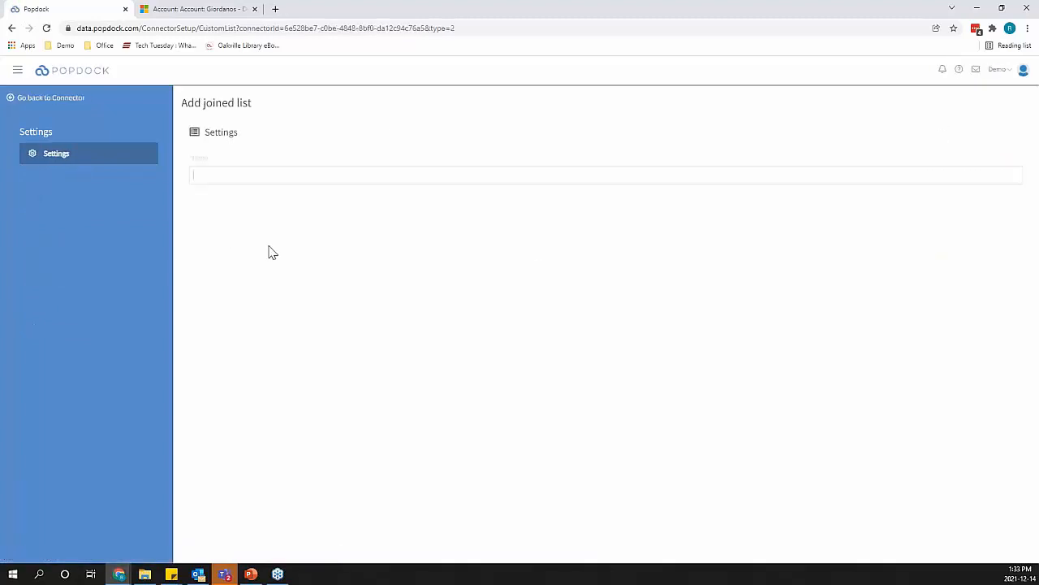
type(",blgrlb;gt")
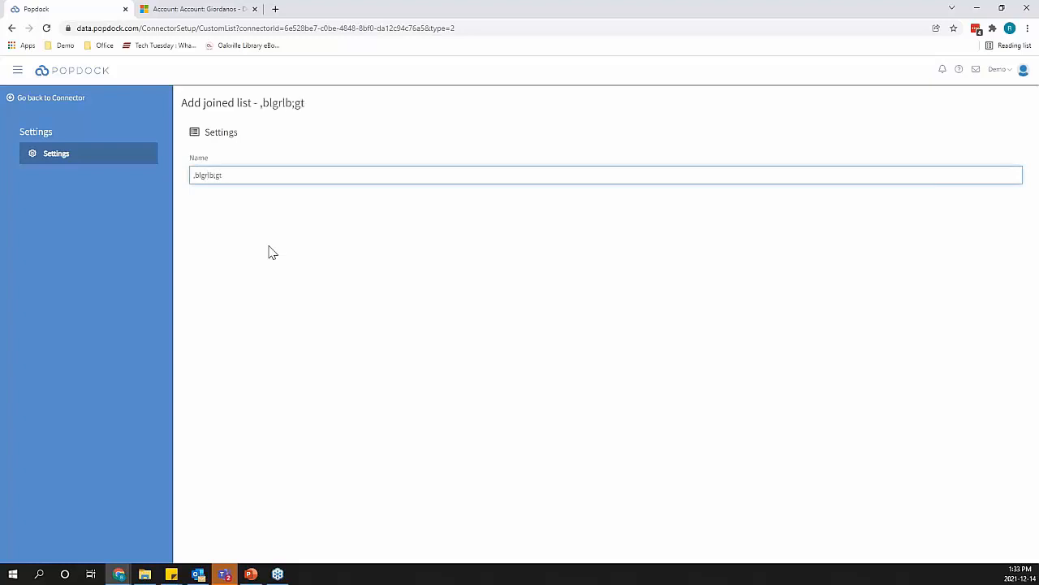
key("Return")
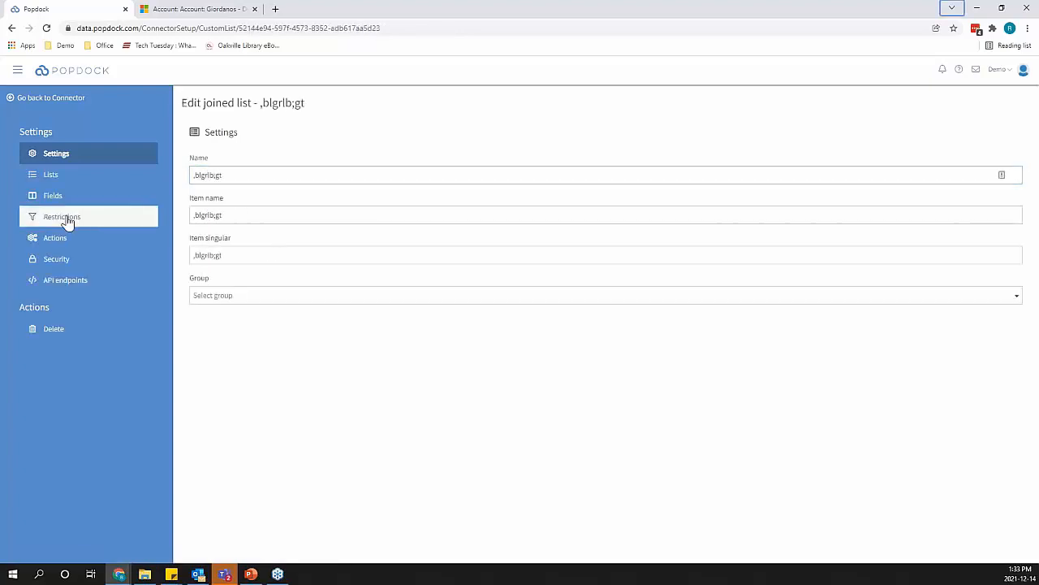
- Add the Equipment list from the Field service group of Dynamics GP - eonesba as the joined list's first list
left_click(57, 176)
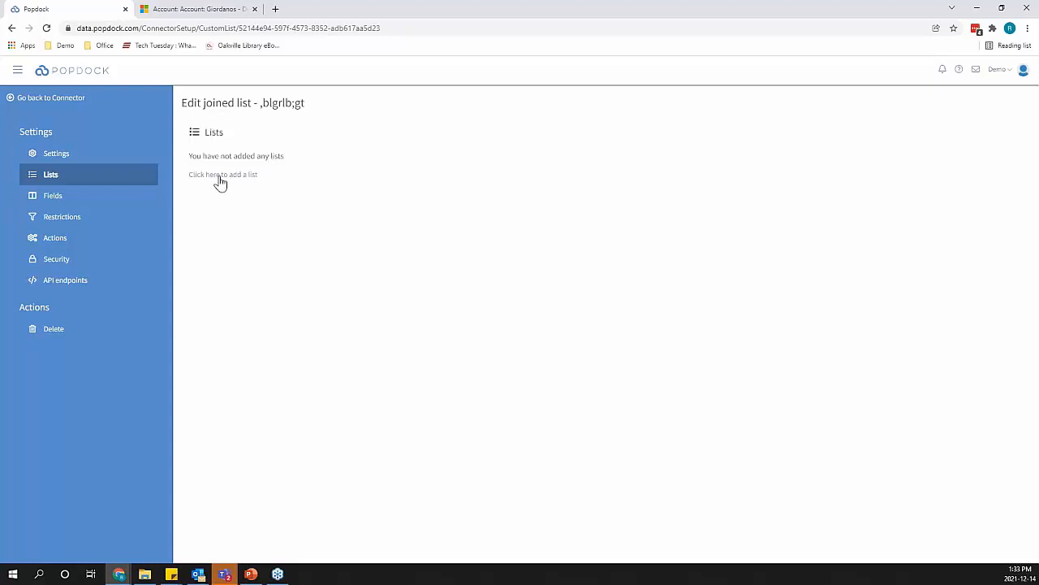
left_click(219, 175)
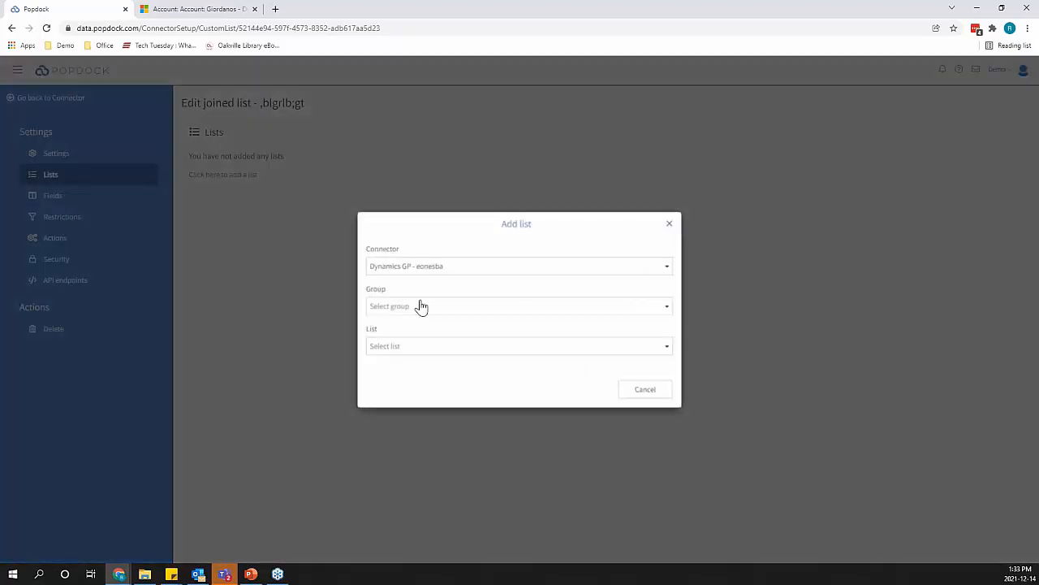
left_click(422, 306)
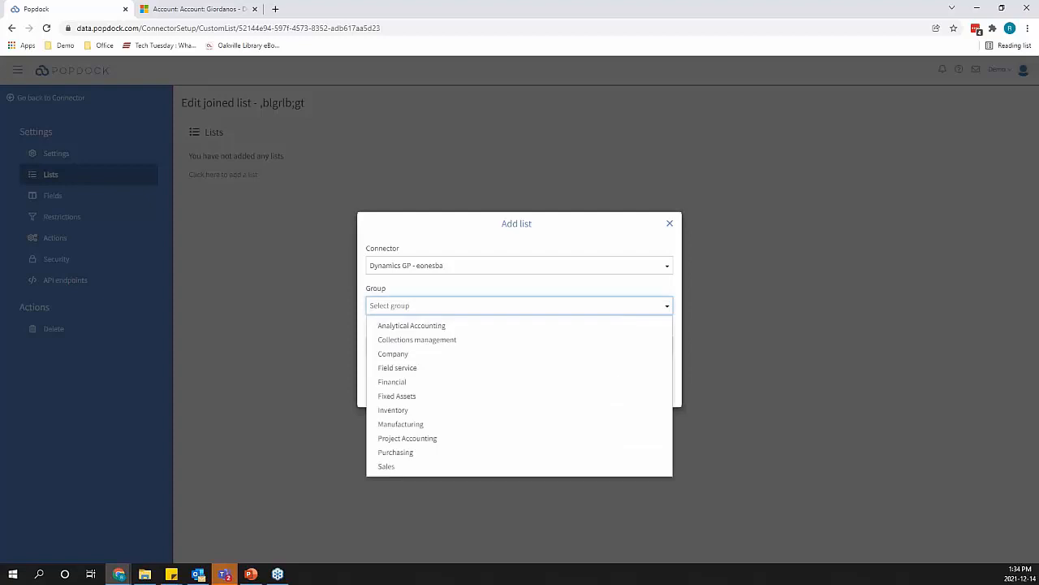
left_click(431, 370)
left_click(422, 346)
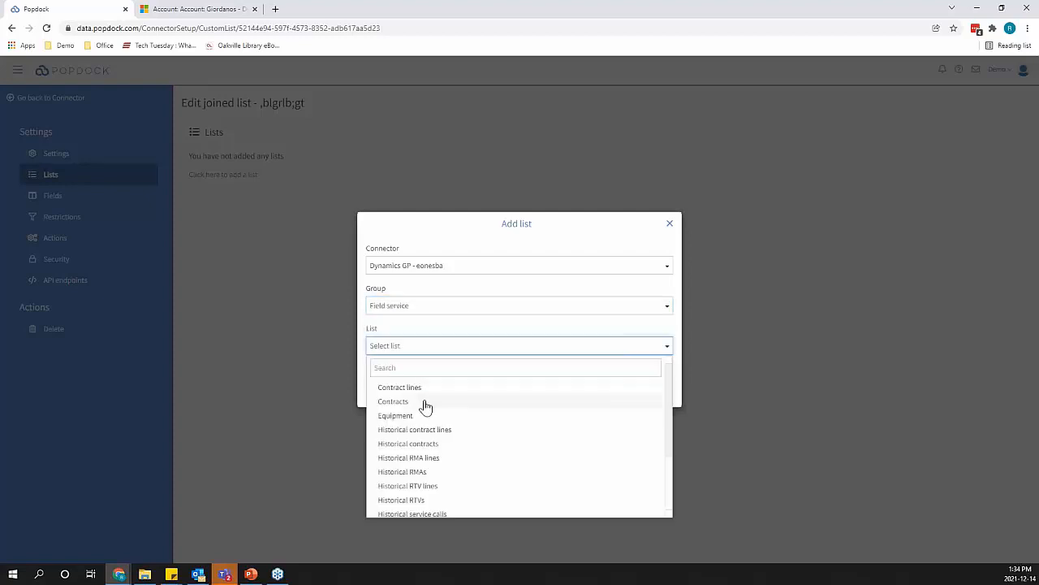
left_click(412, 417)
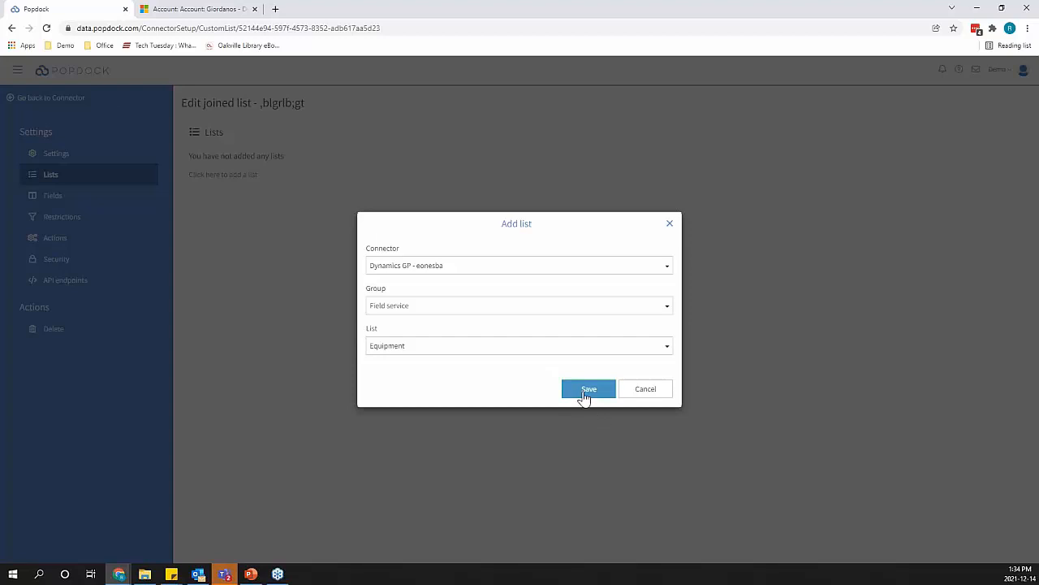
left_click(586, 391)
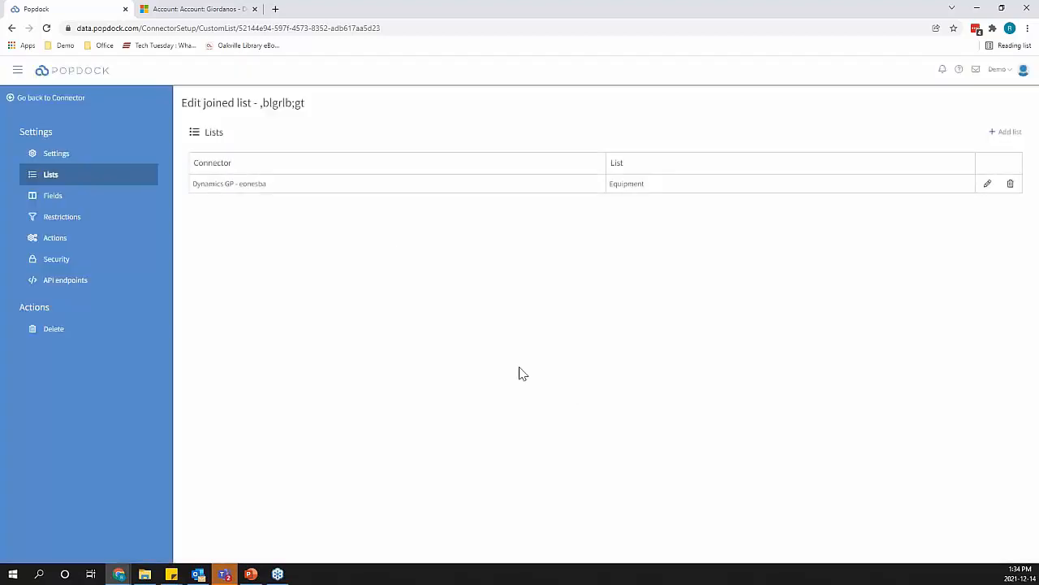
- Start adding a second list to the joined list, choosing the Dynamics GP connector, company Fabrikam, Inc. and the Account summary list
left_click(1004, 137)
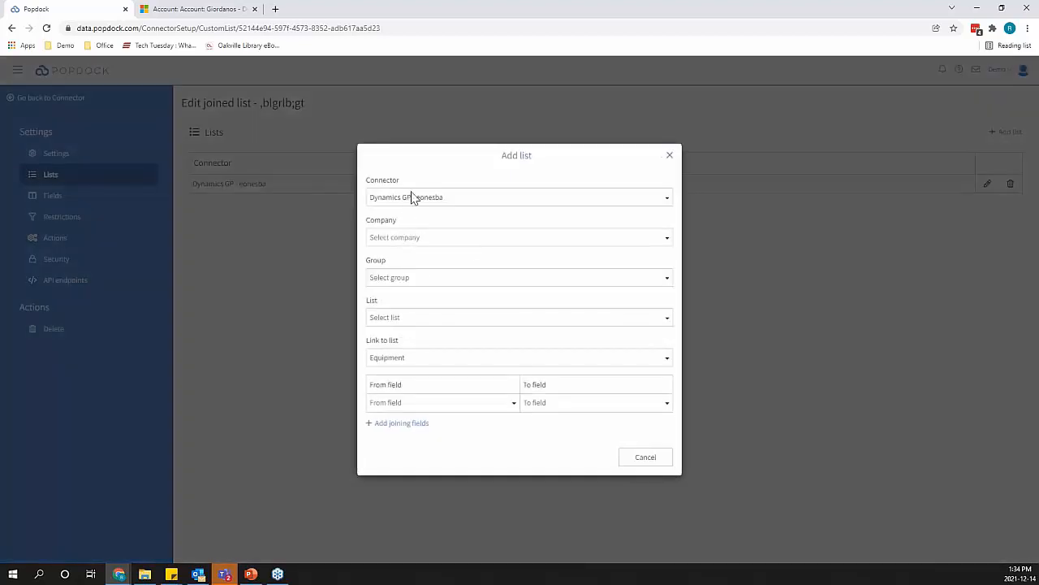
left_click(412, 198)
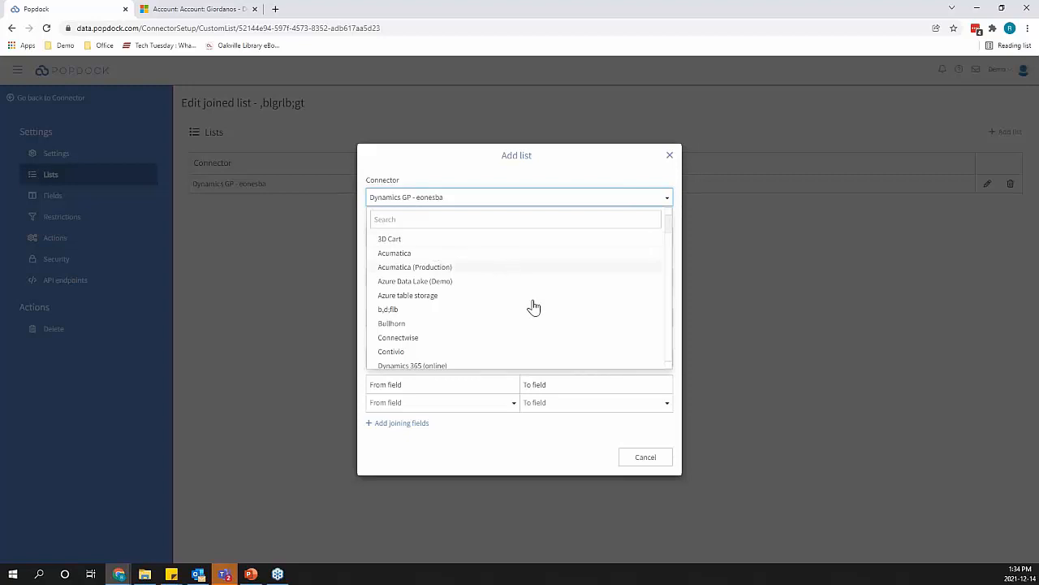
scroll(513, 308, "down", 5)
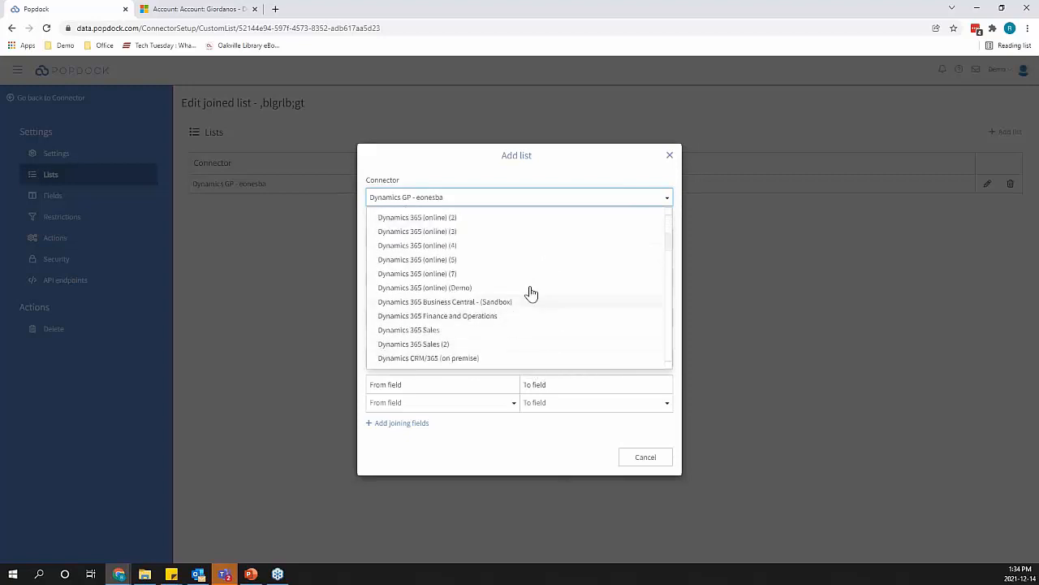
scroll(519, 279, "up", 5)
scroll(501, 320, "down", 5)
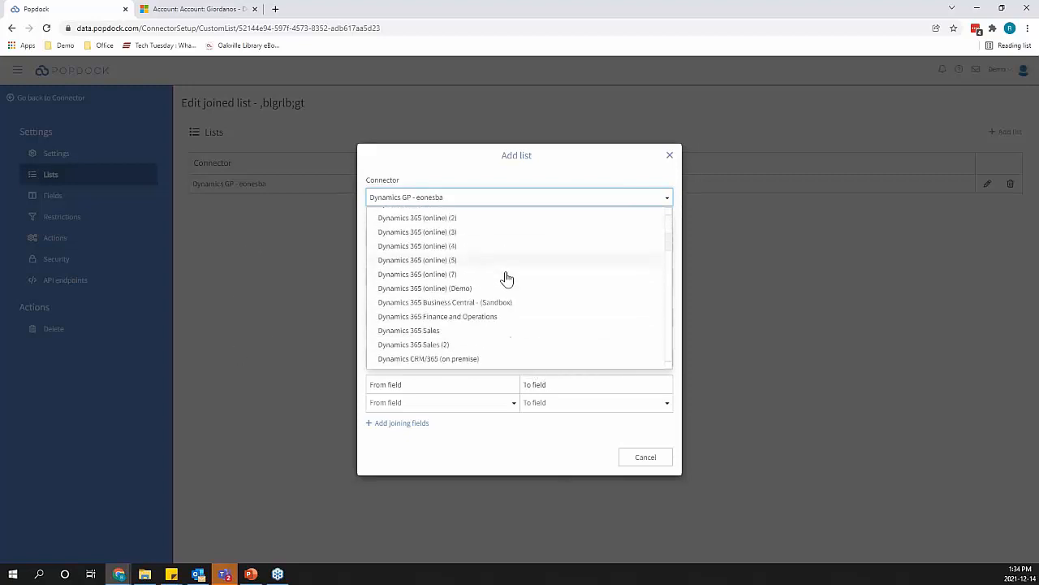
scroll(507, 279, "down", 3)
left_click(467, 333)
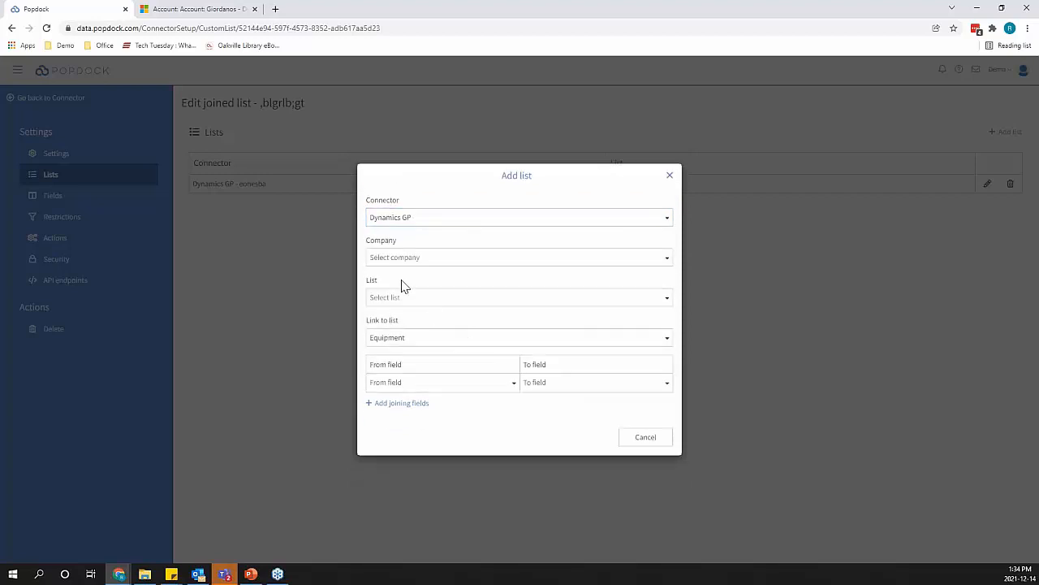
left_click(400, 258)
left_click(403, 277)
left_click(408, 297)
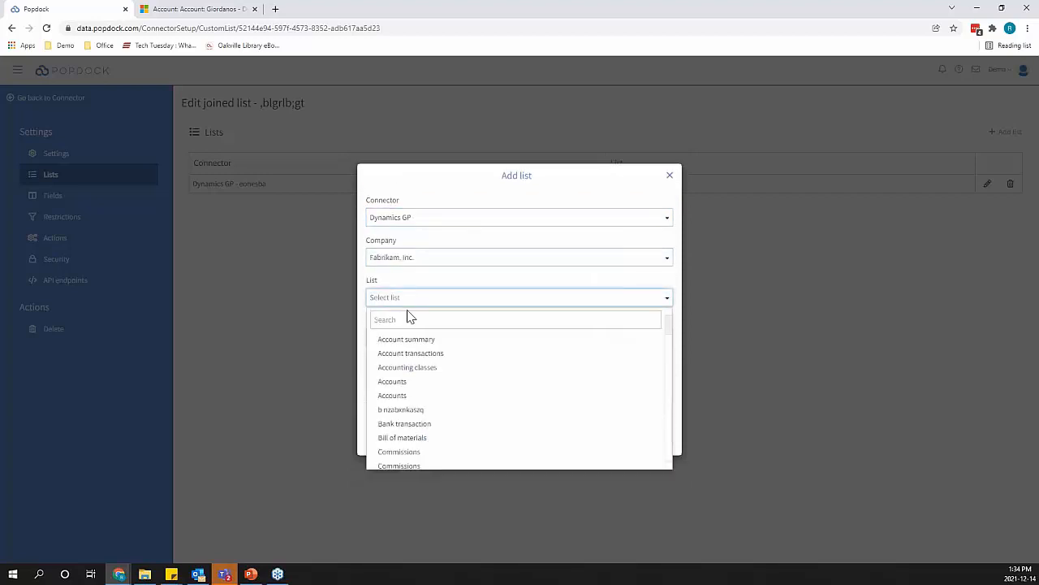
left_click(416, 341)
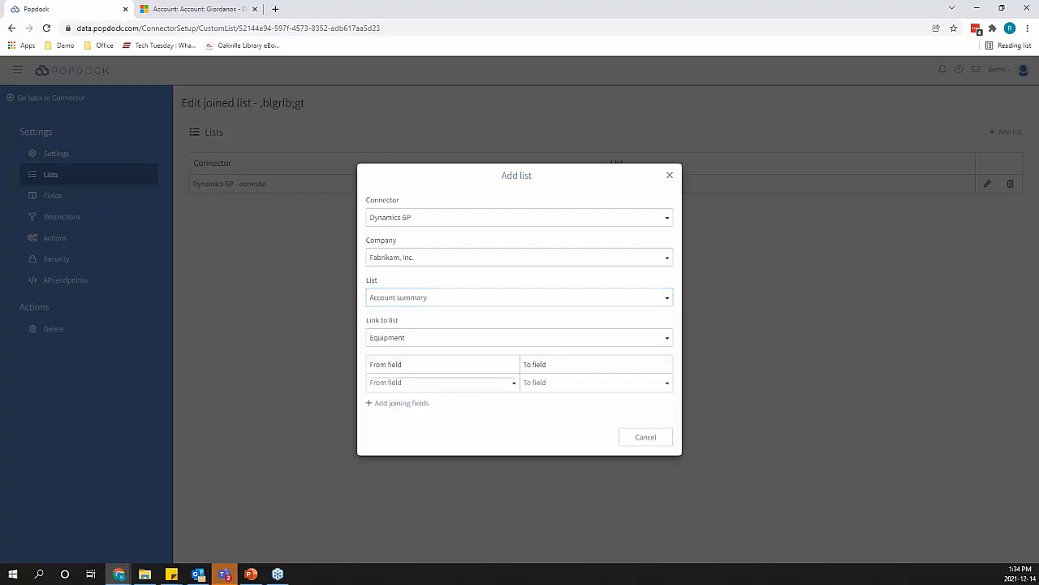
- Link Account summary to Equipment by joining Account index to Address code, and save the list
left_click(439, 382)
left_click(410, 485)
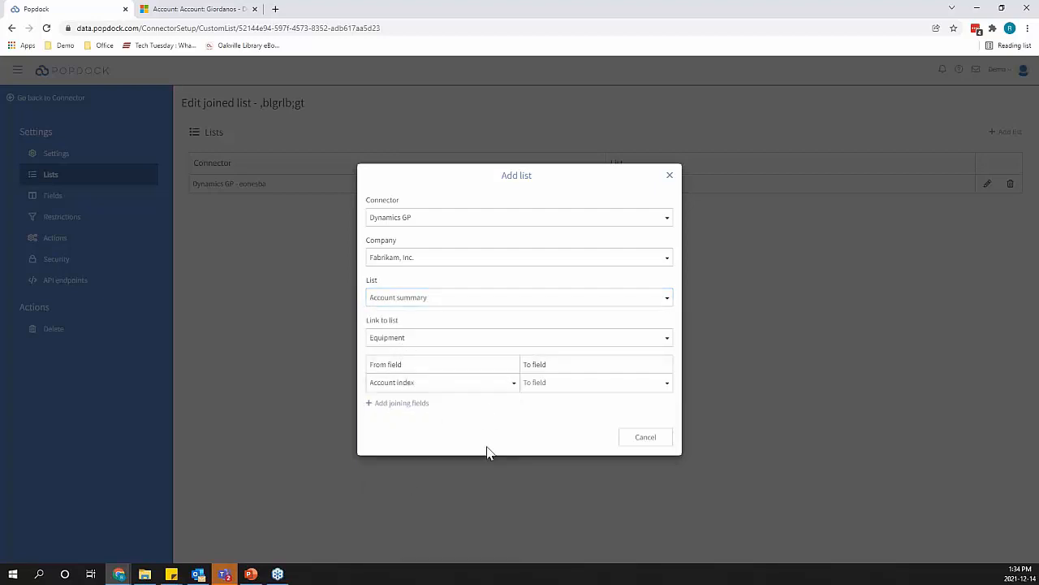
left_click(544, 382)
left_click(540, 463)
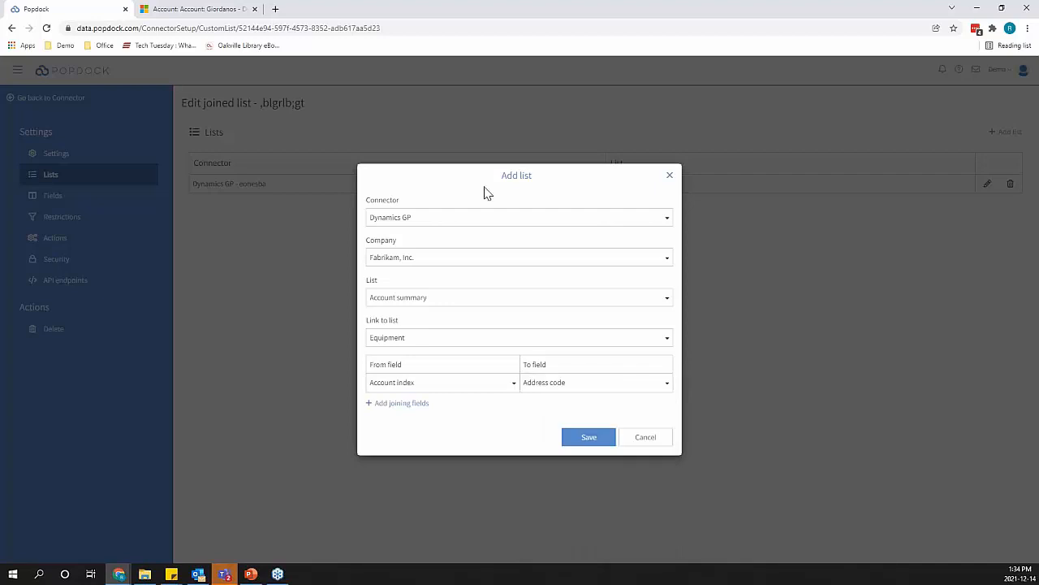
left_click(589, 436)
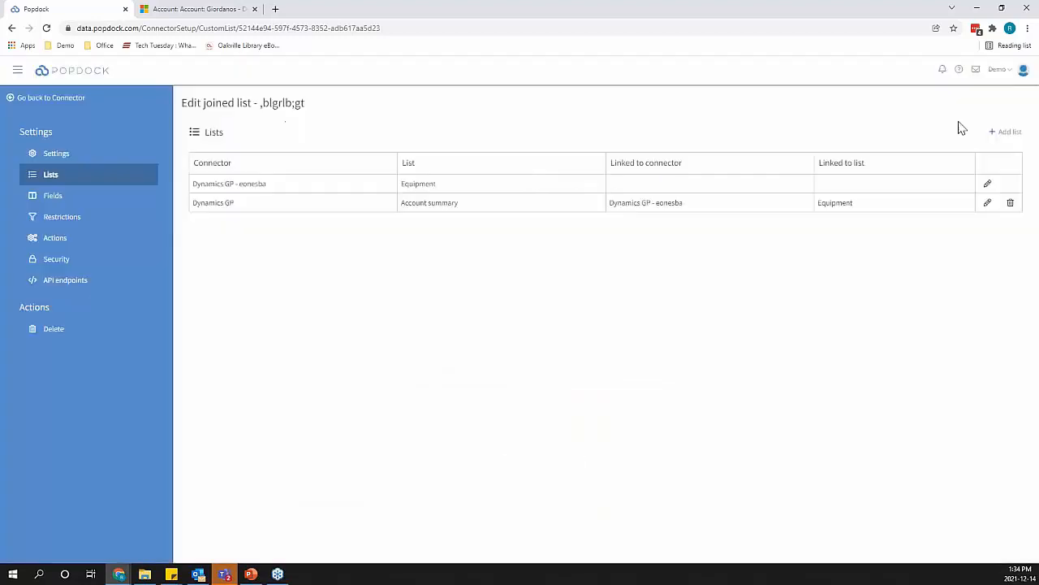
- Add the Equipment fields Address 3, Address code, City, Country and Customer ID to the joined list
left_click(60, 203)
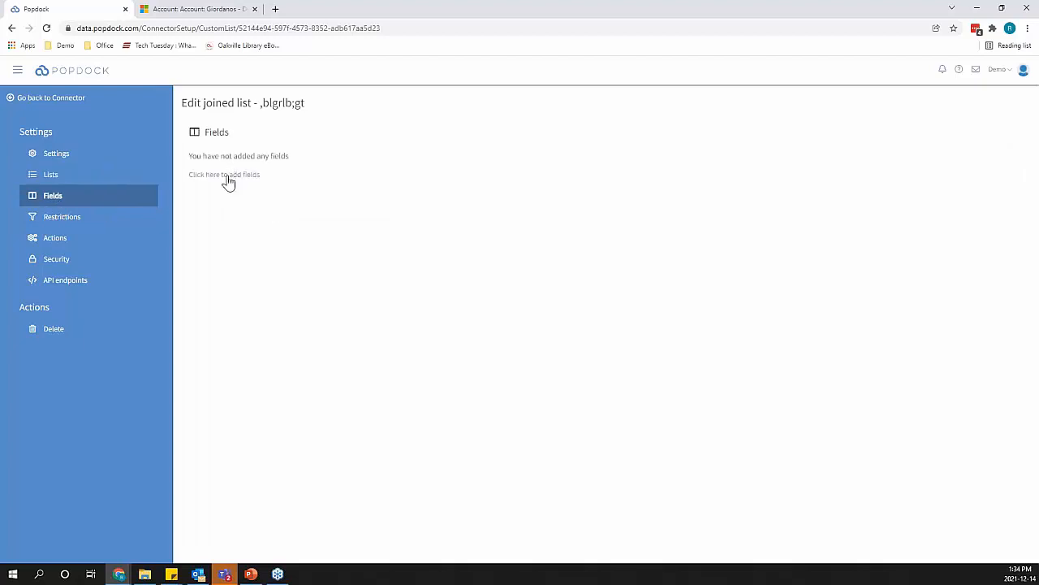
left_click(228, 176)
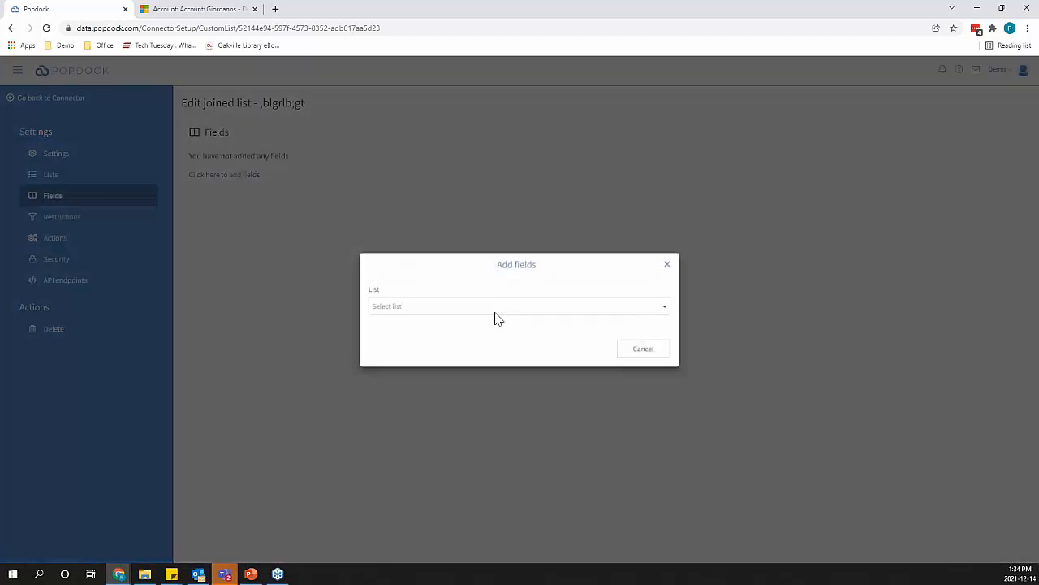
left_click(494, 307)
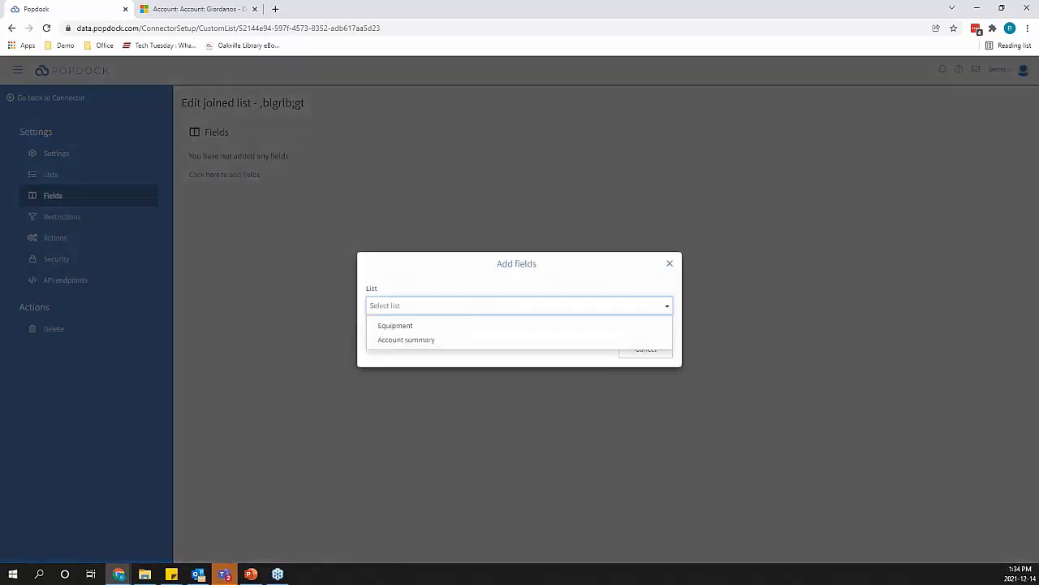
left_click(395, 326)
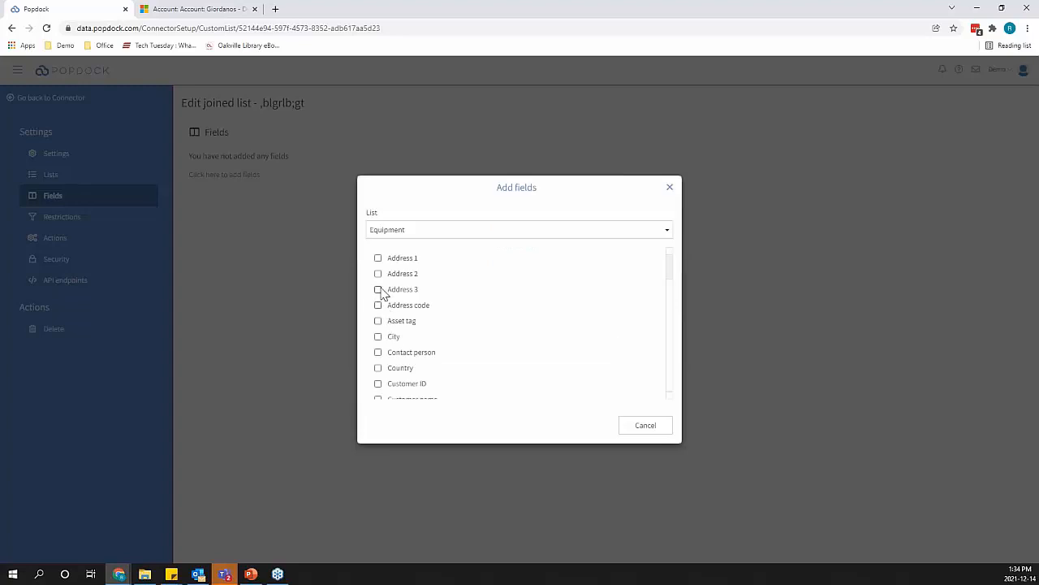
left_click(378, 289)
left_click(377, 304)
left_click(378, 337)
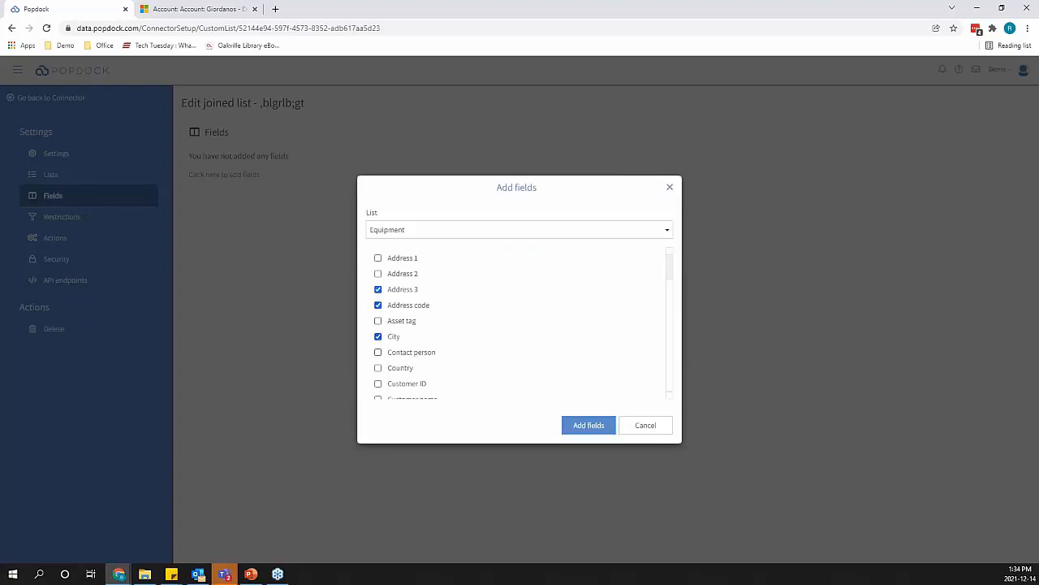
left_click(377, 368)
left_click(378, 383)
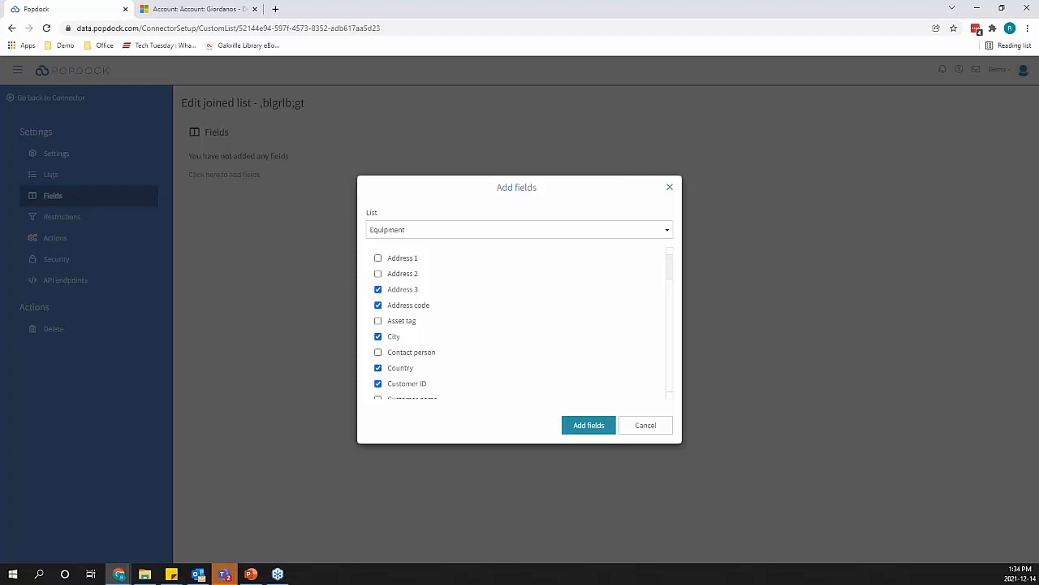
left_click(589, 425)
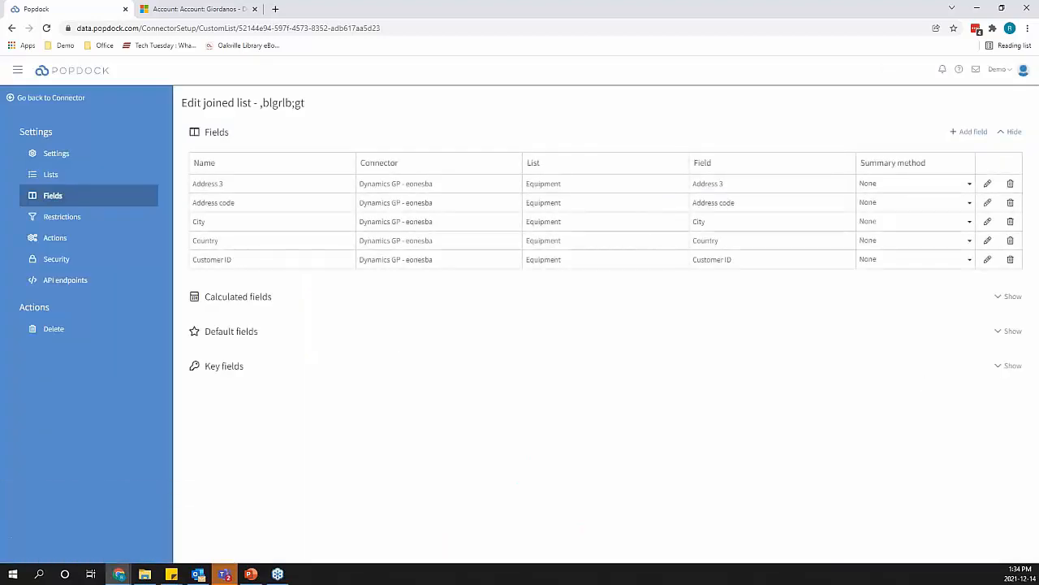
- Set Address code and City as the joined list's default fields and return to the overview of all connectors
left_click(1010, 298)
left_click(1011, 302)
left_click(1007, 332)
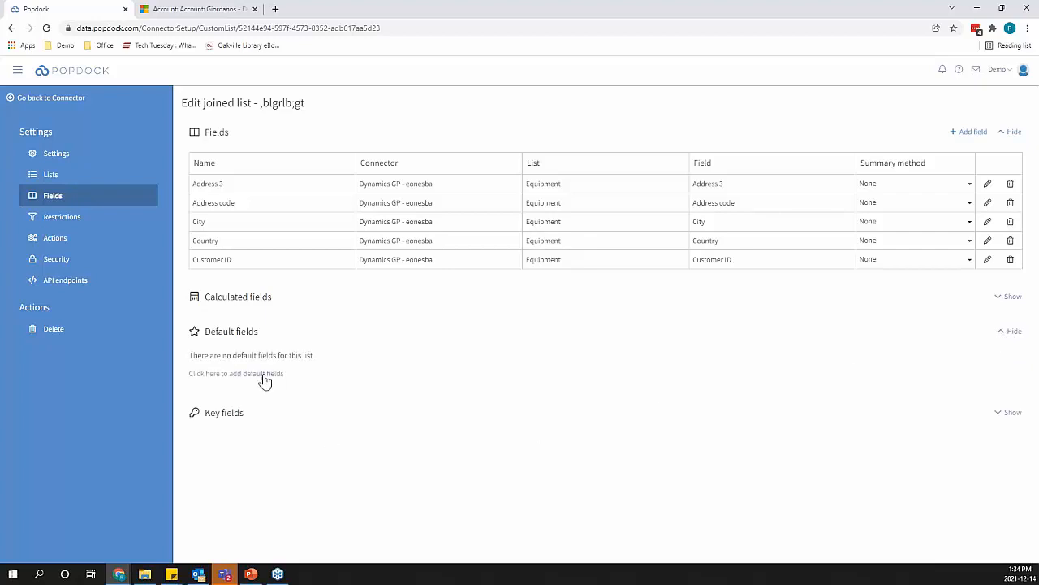
left_click(262, 378)
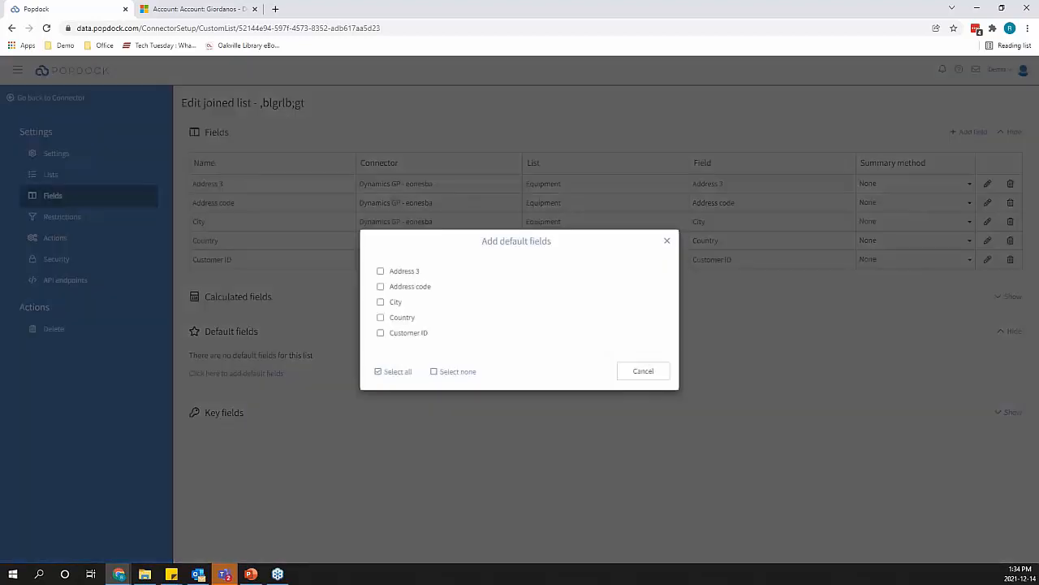
left_click(380, 286)
left_click(380, 301)
left_click(587, 372)
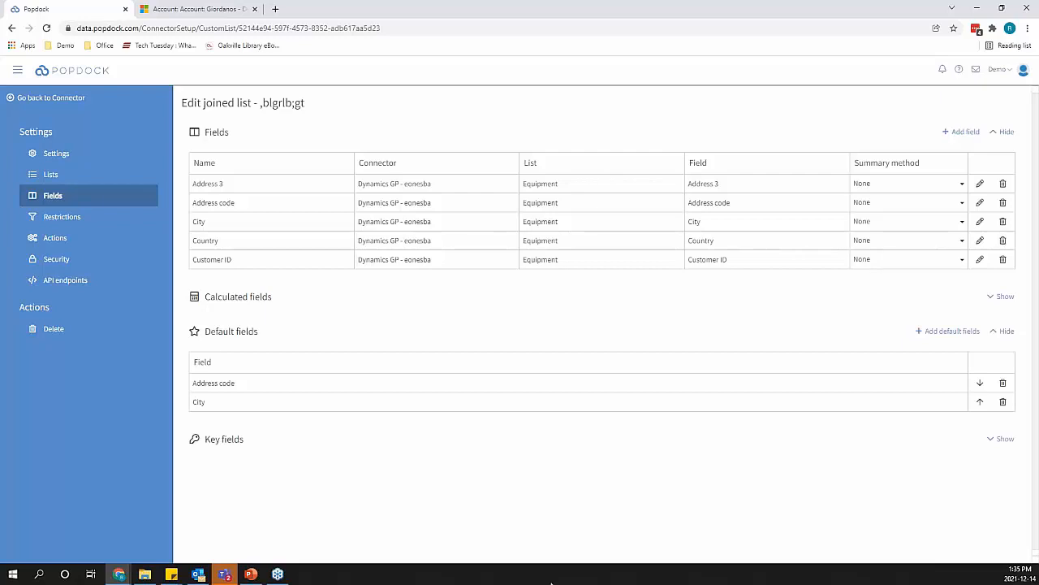
left_click(29, 99)
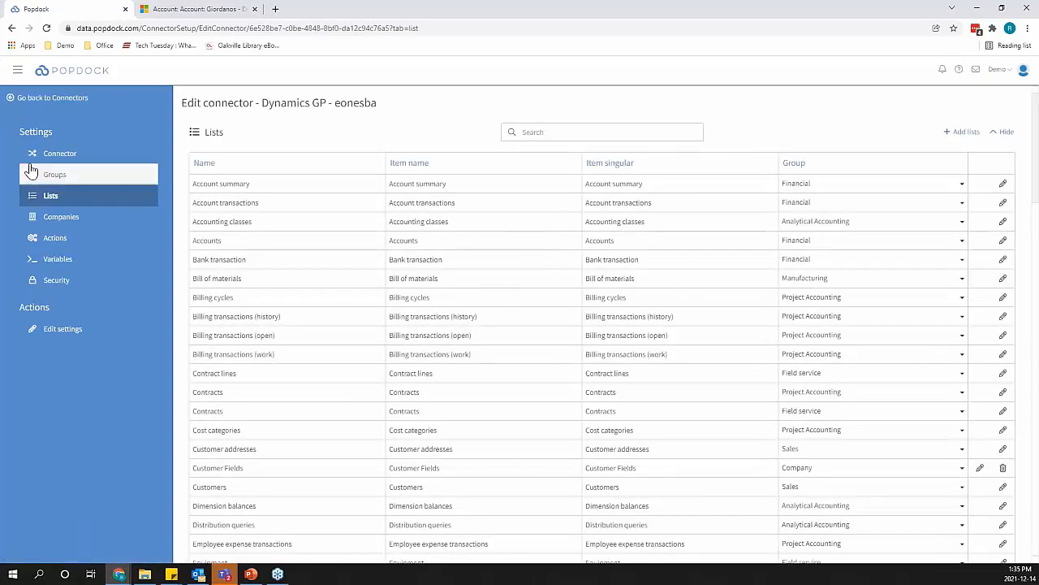
left_click(48, 99)
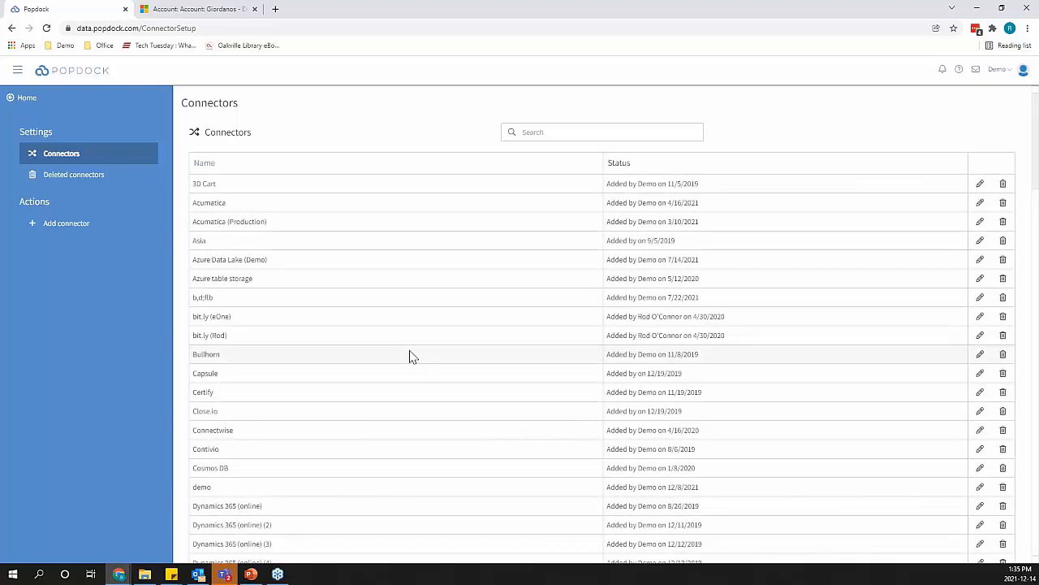
- Switch to Microsoft Teams and view the Sales by item and Sales orders details in the Teams Demo channel's Collections List
left_click(225, 574)
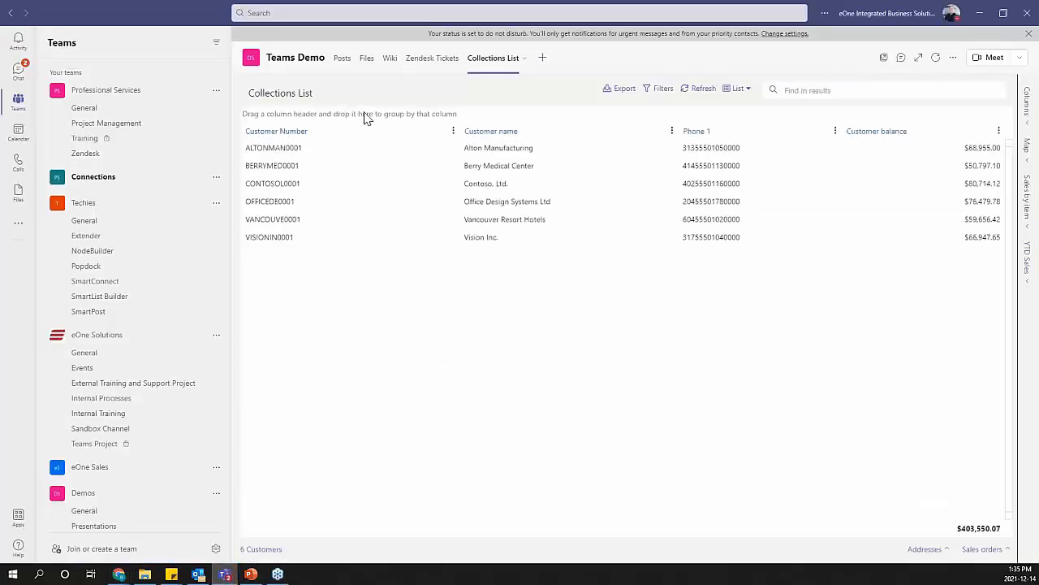
scroll(139, 358, "down", 1)
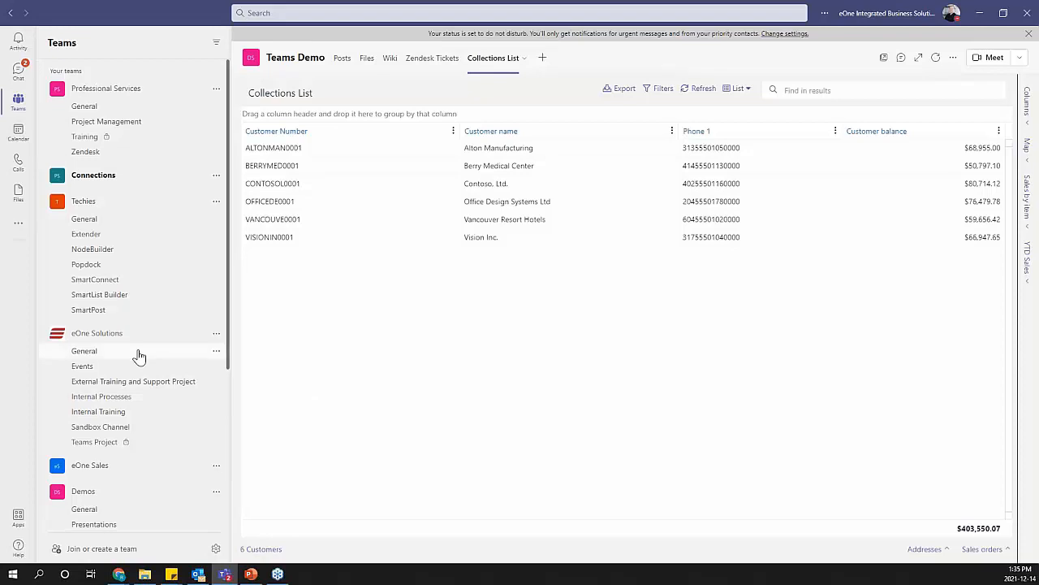
scroll(140, 355, "down", 4)
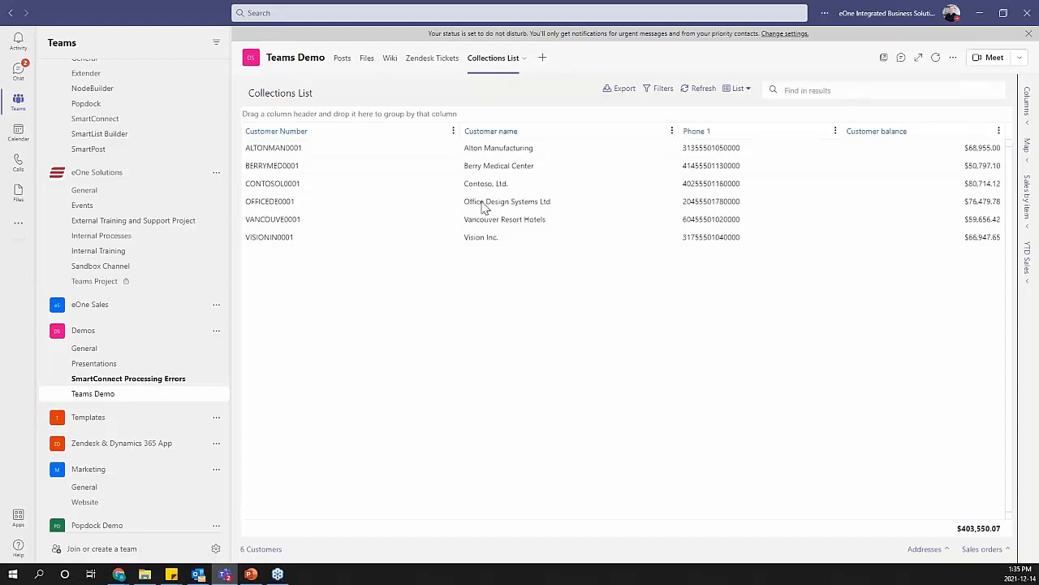
left_click(476, 166)
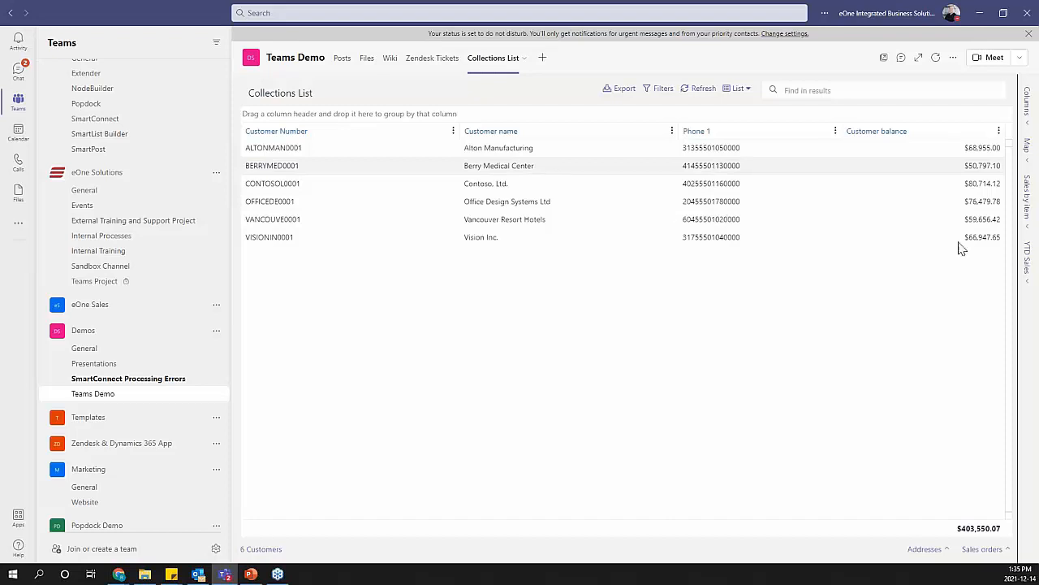
left_click(1027, 205)
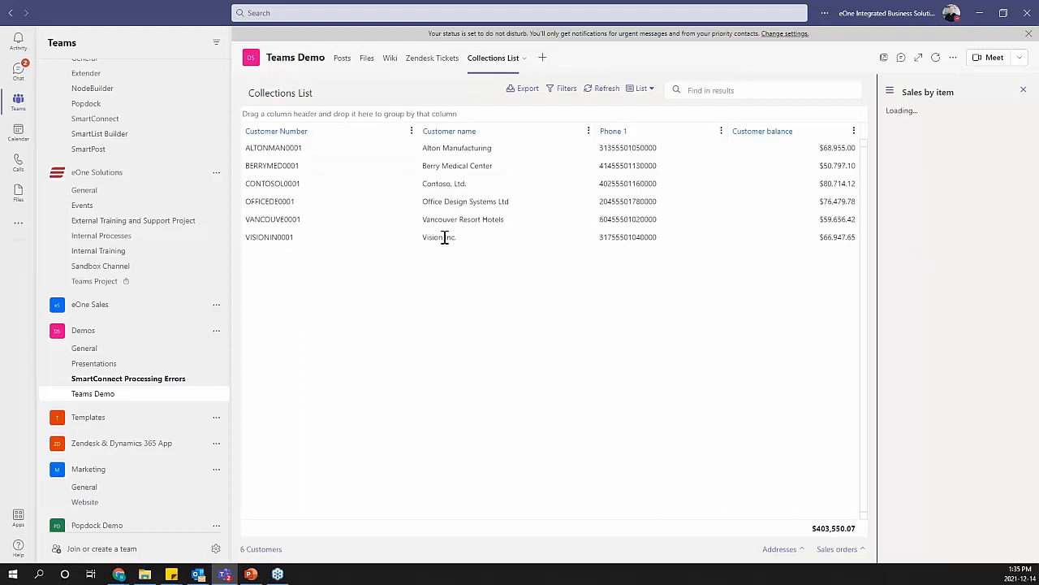
left_click(1025, 93)
left_click(985, 550)
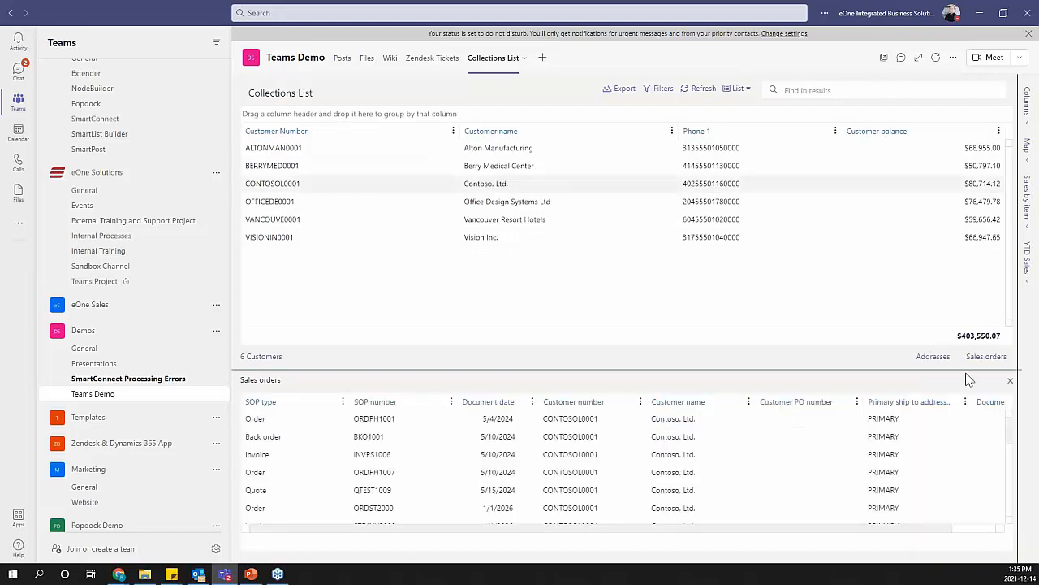
left_click(1010, 382)
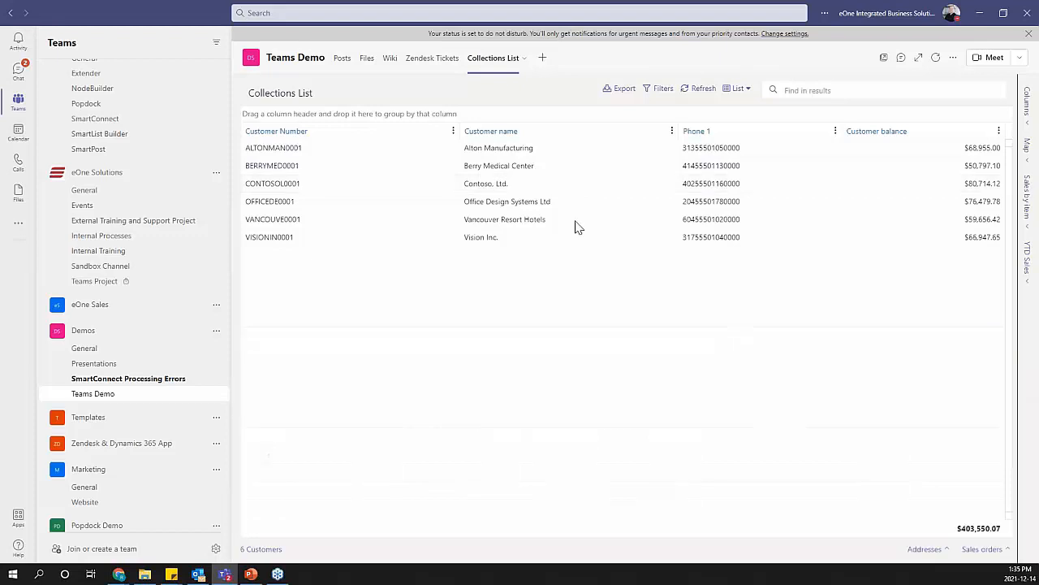
- Check the actions available for the Contoso, Ltd. row and the filter settings of the Collections List
right_click(477, 185)
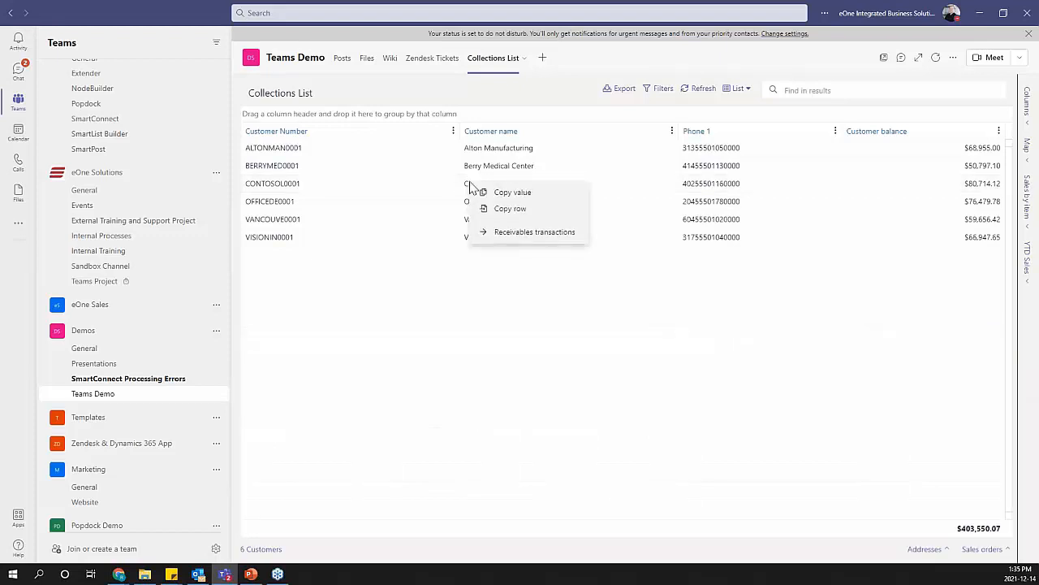
left_click(594, 163)
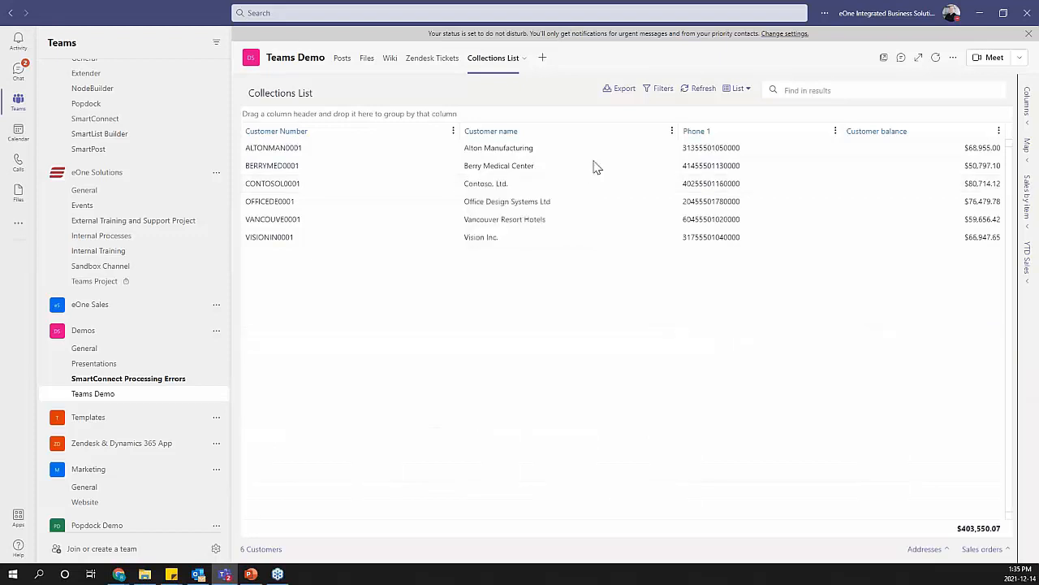
left_click(653, 91)
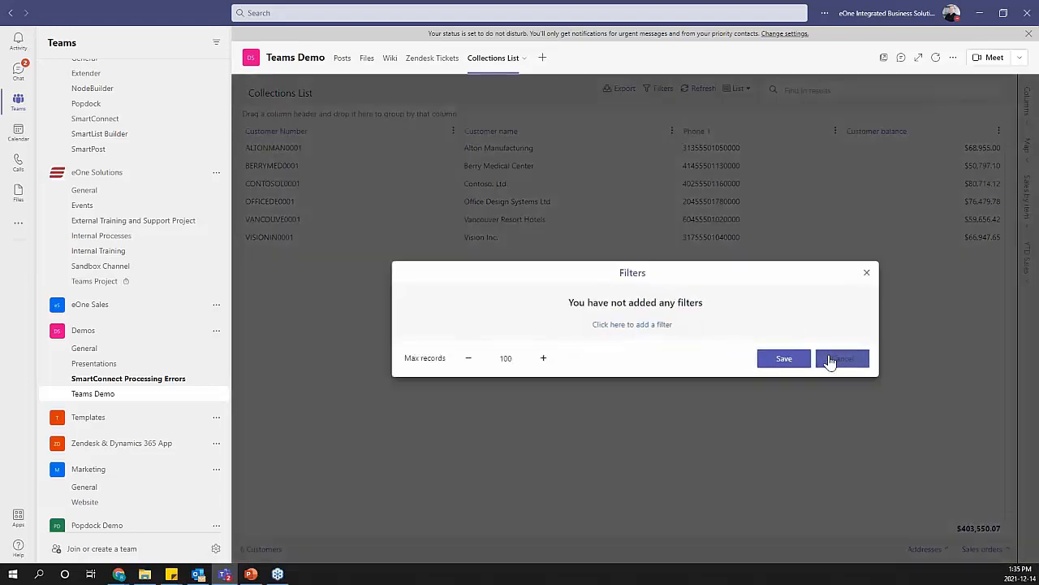
left_click(832, 358)
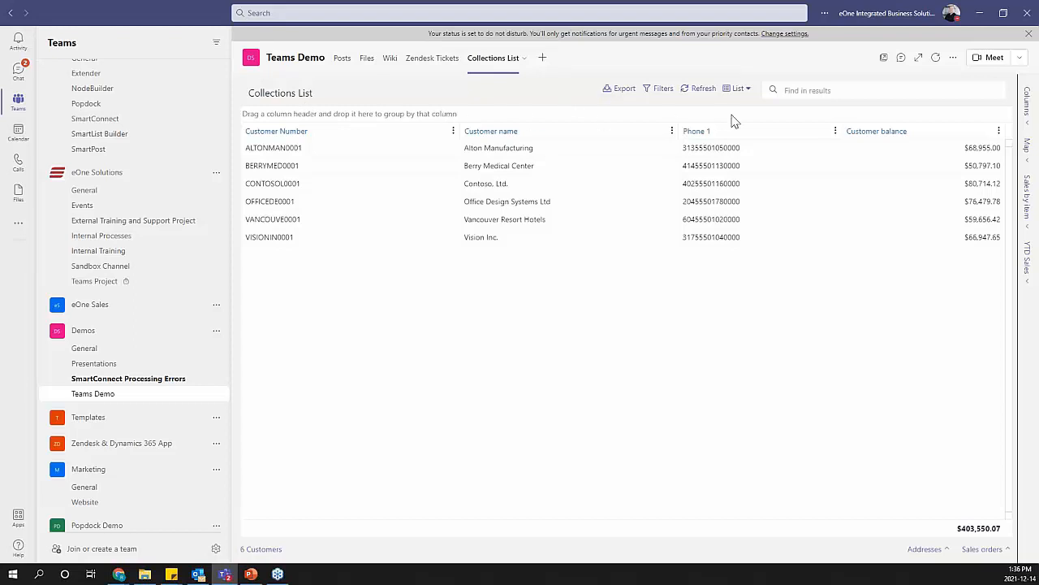
- Check the Collections List's display modes and select Average days to pay - last year among the available columns
left_click(739, 89)
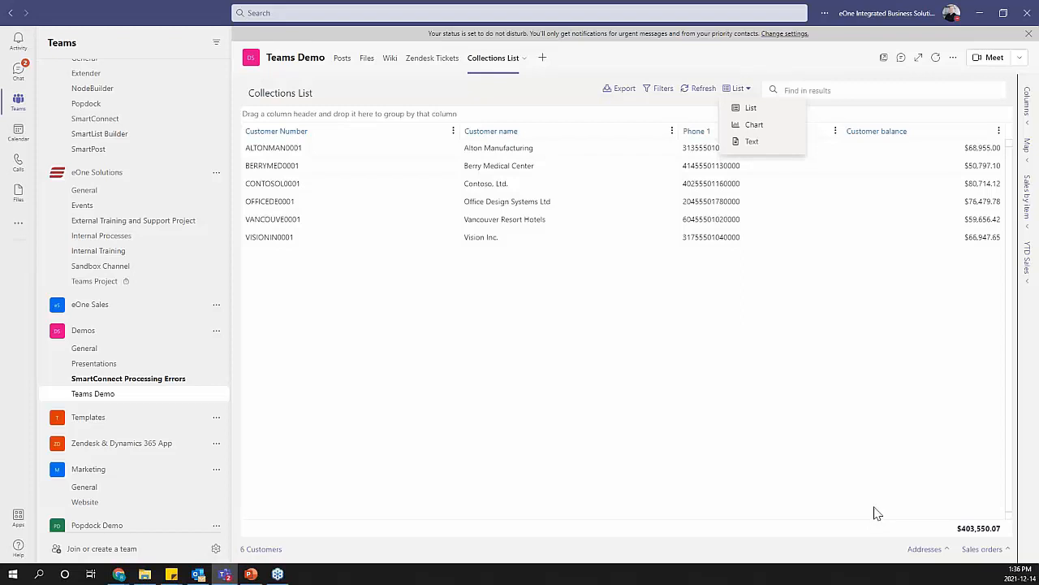
left_click(883, 413)
left_click(1026, 101)
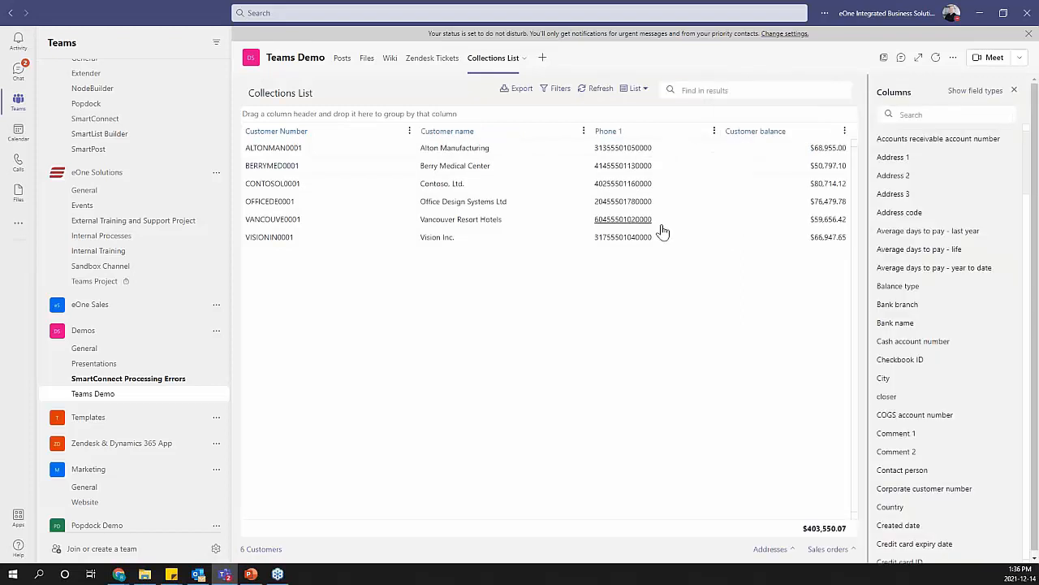
left_click(926, 233)
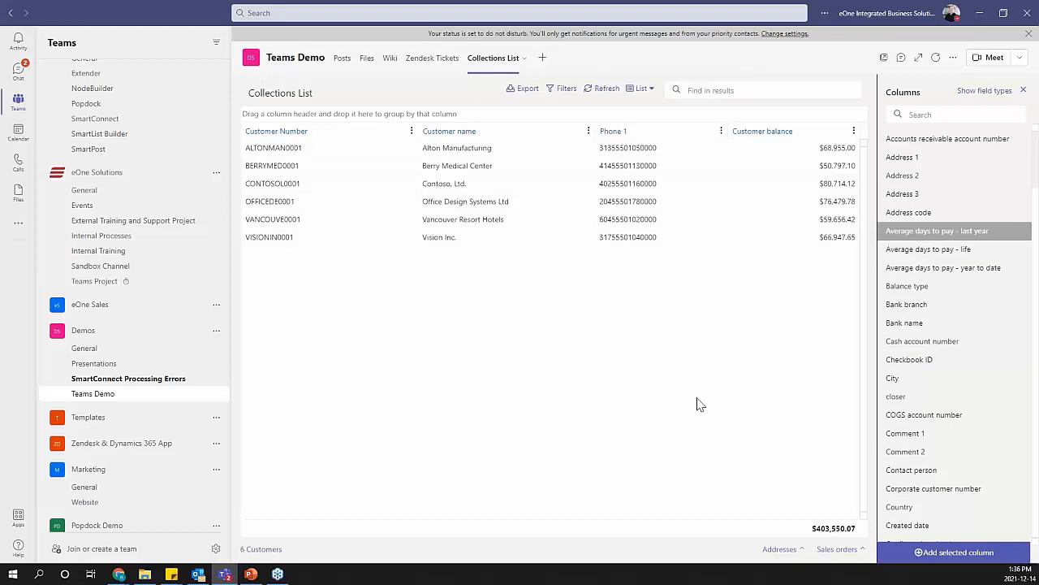
- View the setup form for adding a Popdock tab to the Teams Demo channel and close it without adding one
left_click(543, 63)
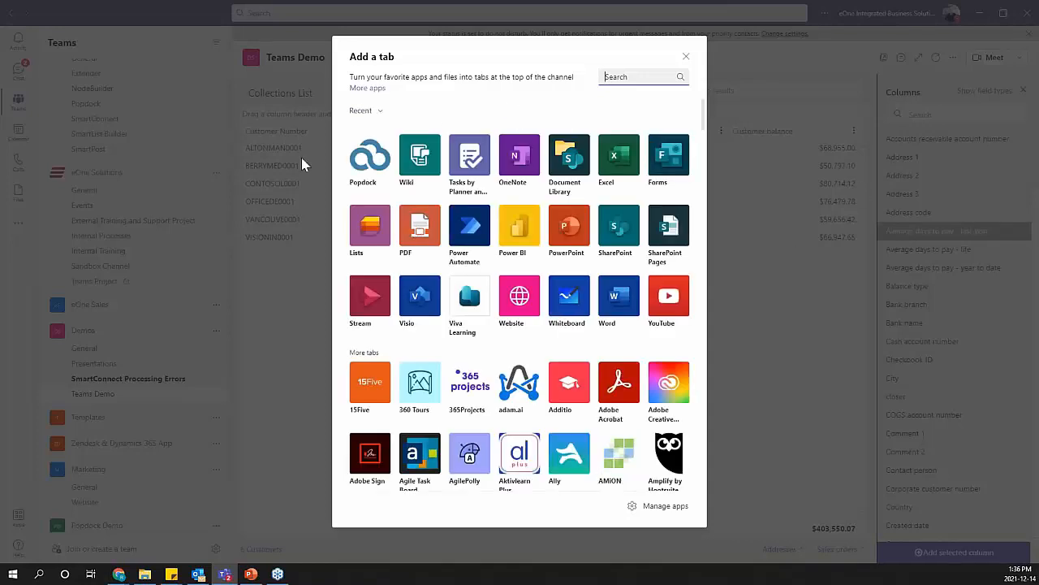
left_click(365, 158)
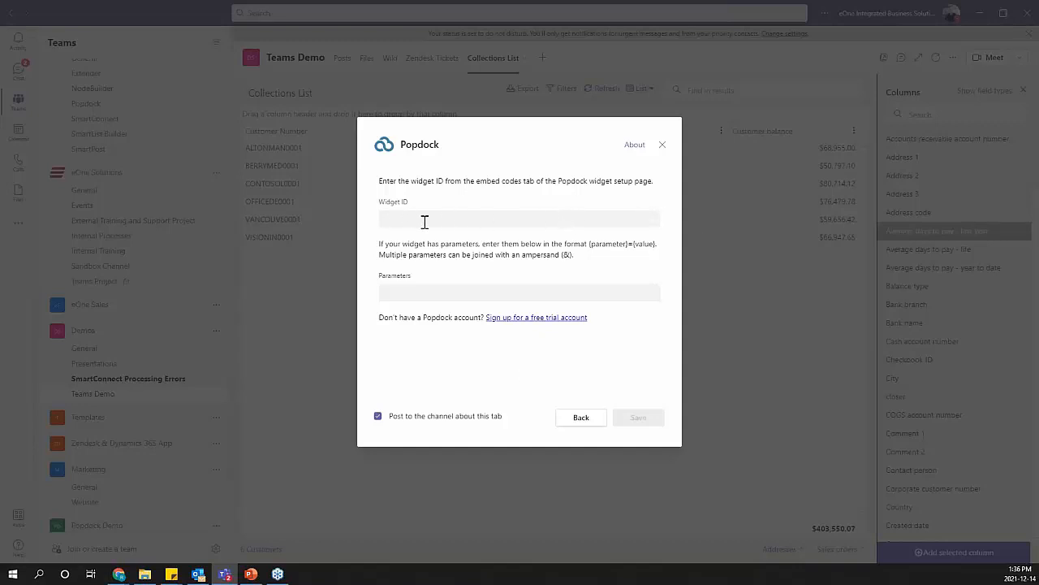
left_click(662, 145)
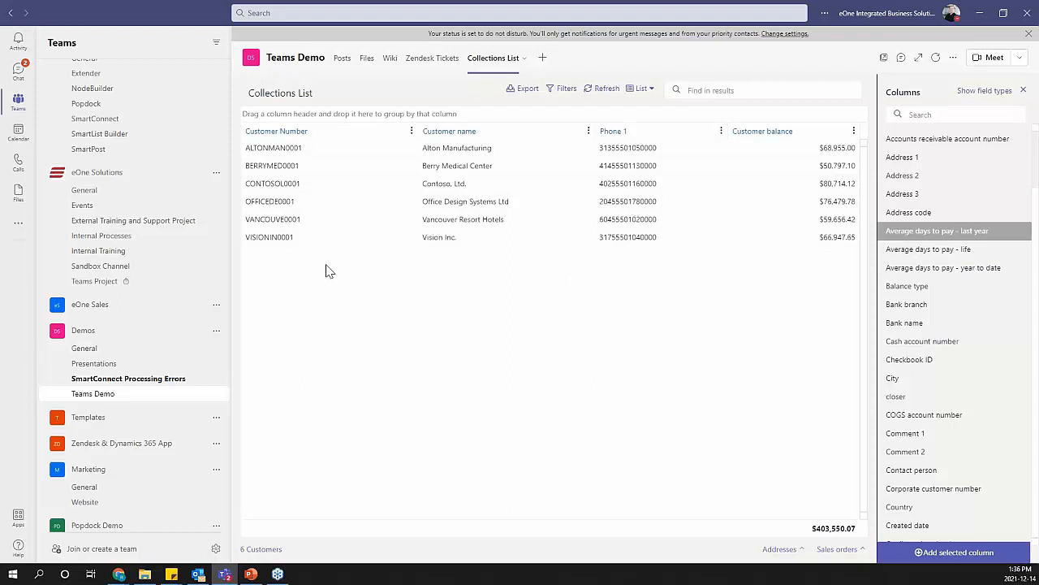
- Open the Zendesk Tickets list, remove its grouping by Status and expand the group of tickets without a priority
left_click(417, 63)
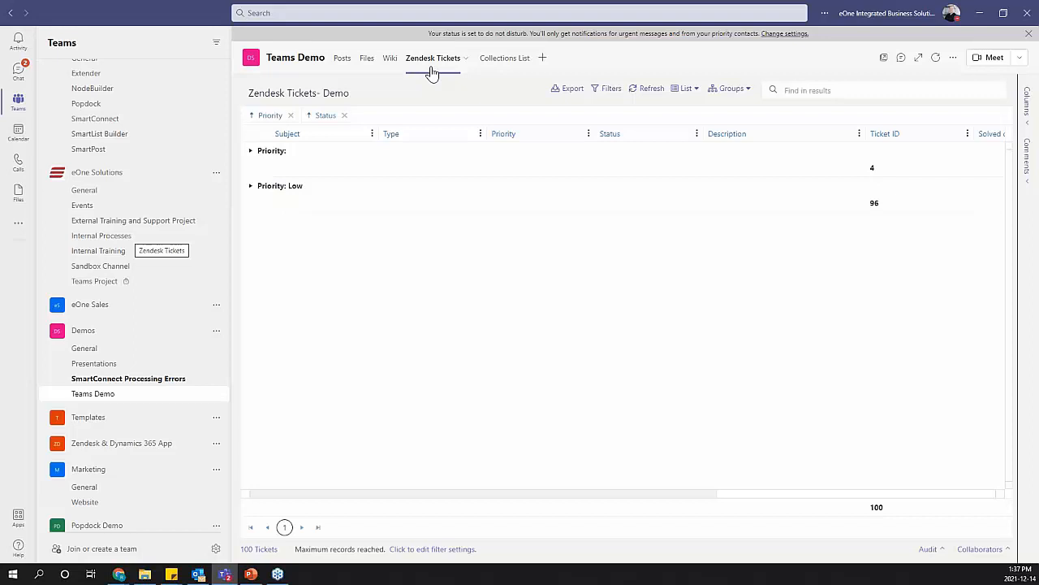
left_click(345, 117)
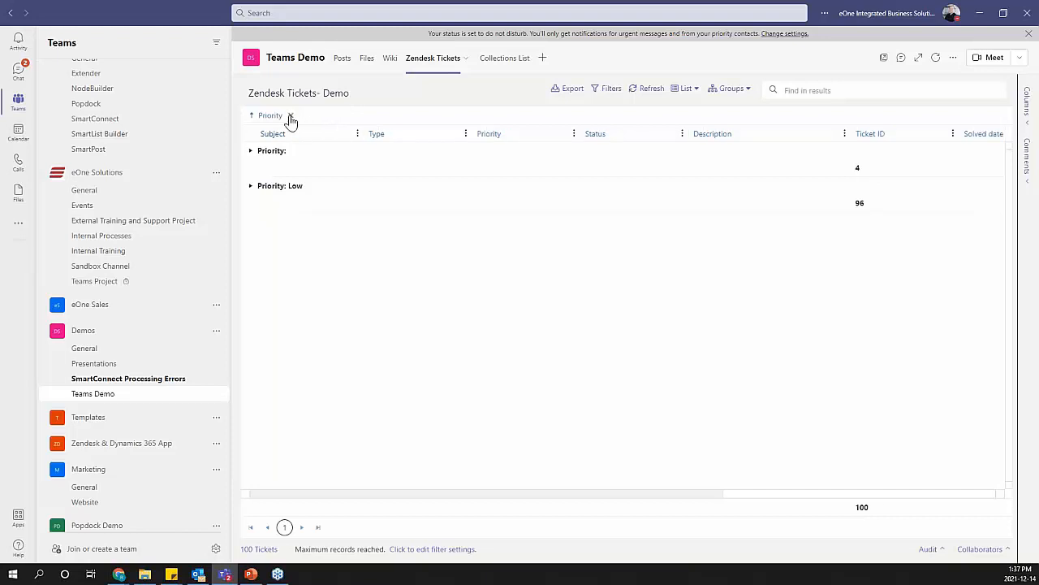
left_click(251, 151)
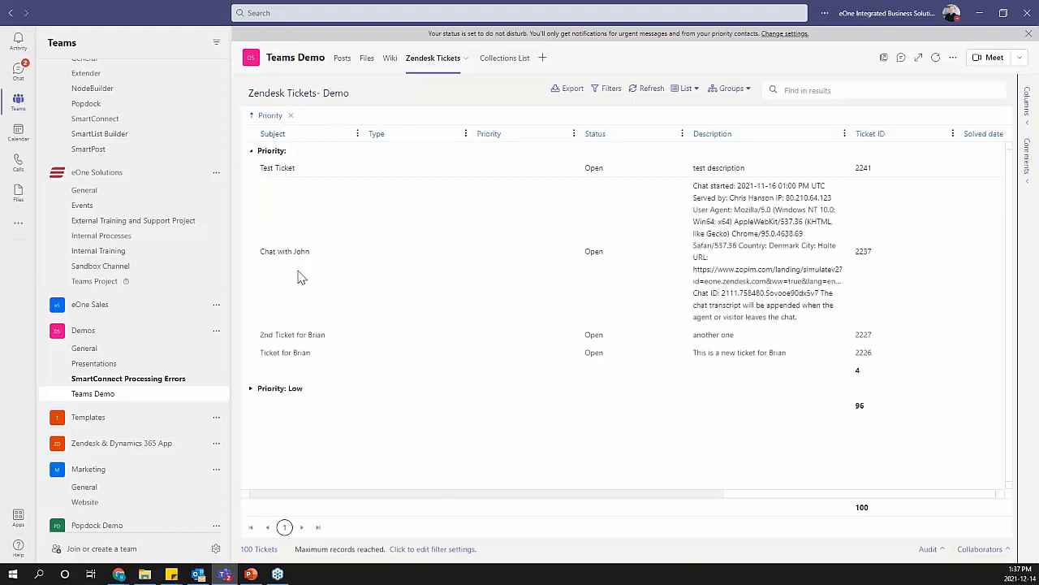
- View the Comments details of the Zendesk Tickets list, expand the blank-priority group again and close the details
left_click(1028, 170)
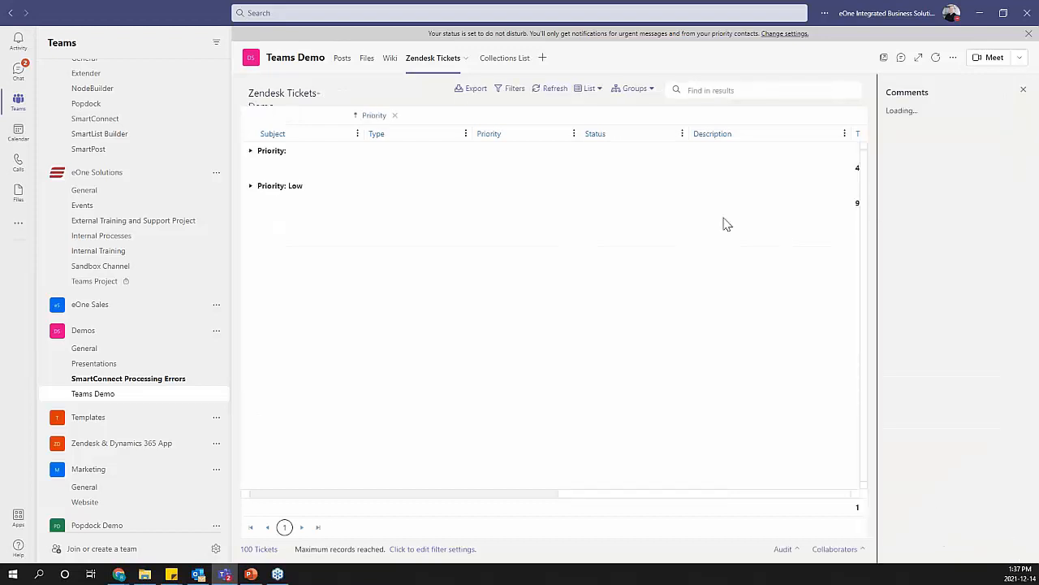
left_click(251, 151)
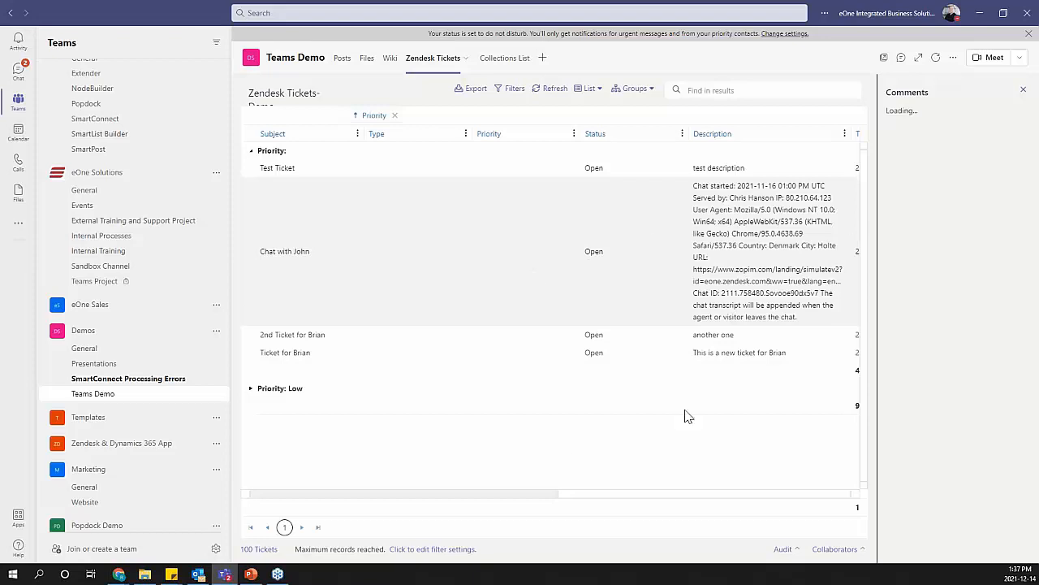
left_click(1022, 91)
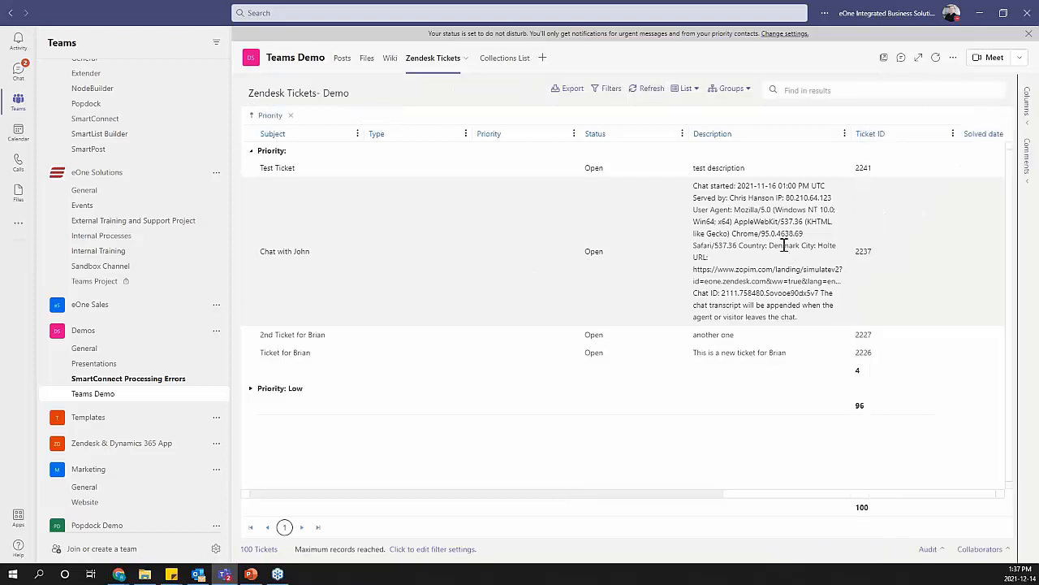
- Add the comment "V .FV.; FG;..GB.LF" to the open chat ticket in the blank-priority group, without making it public
right_click(784, 246)
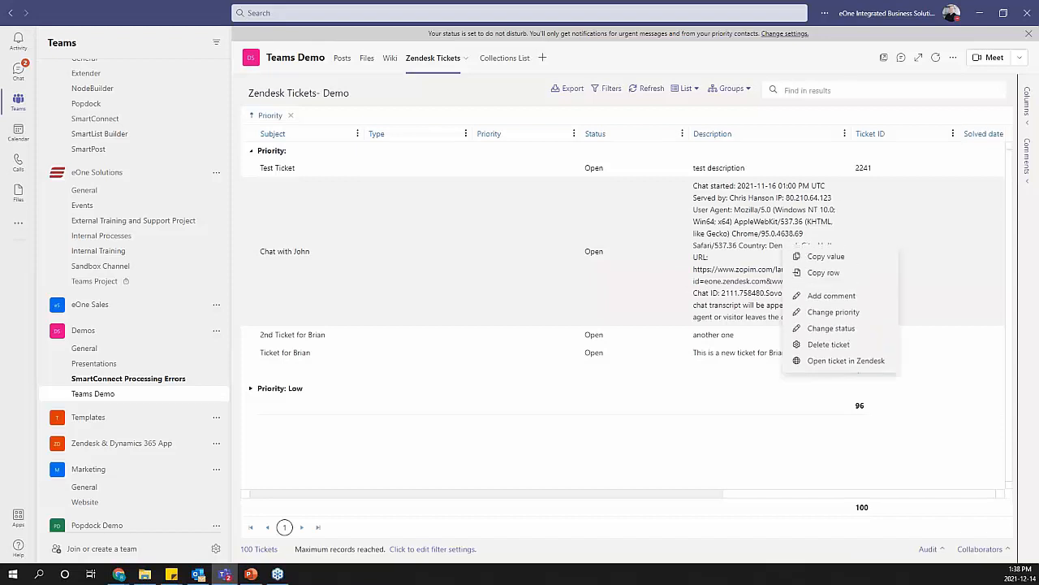
left_click(876, 299)
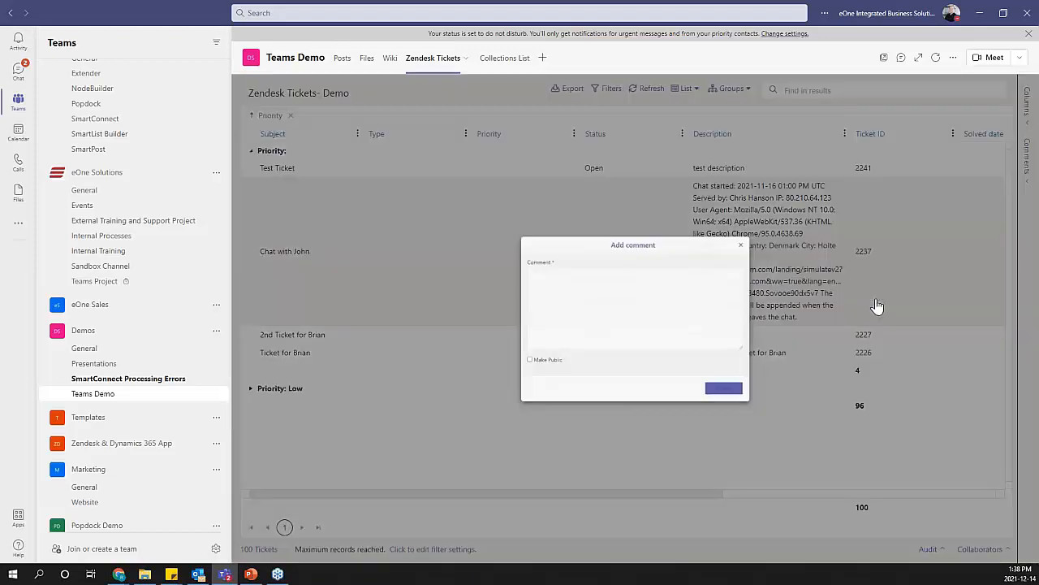
type("V .FV; FG;.GB.LF")
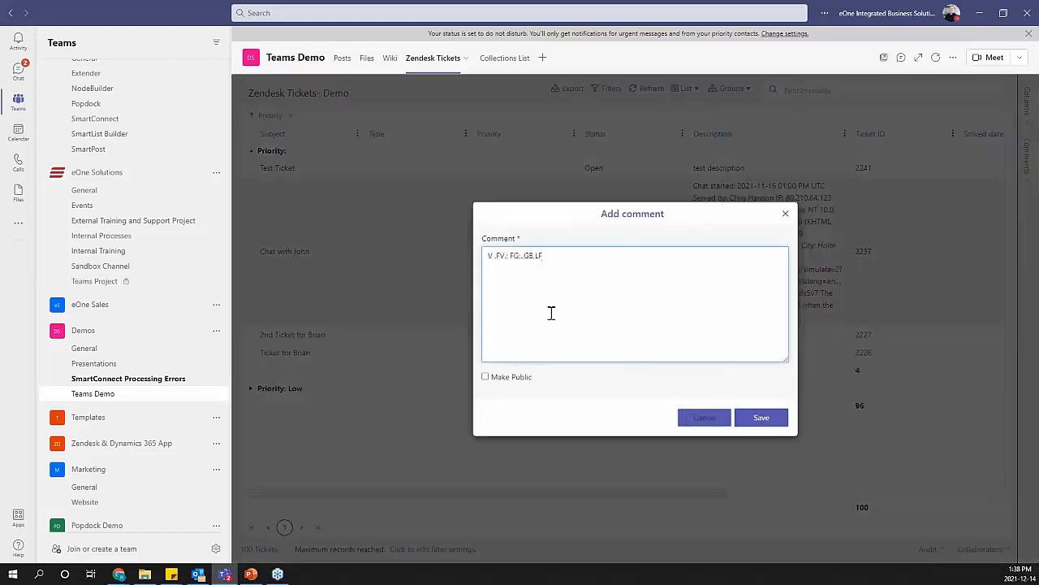
left_click(762, 419)
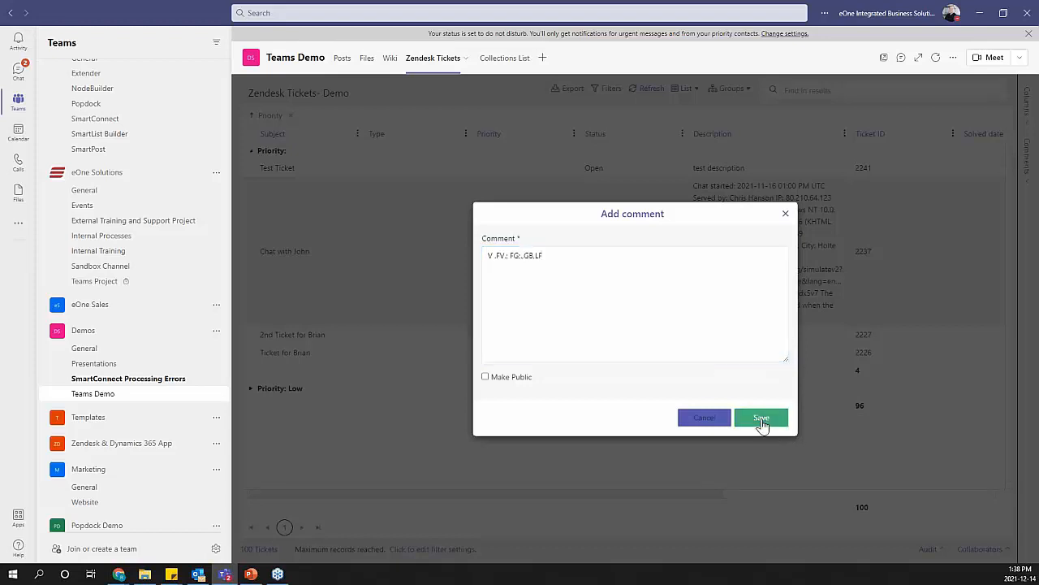
left_click(691, 431)
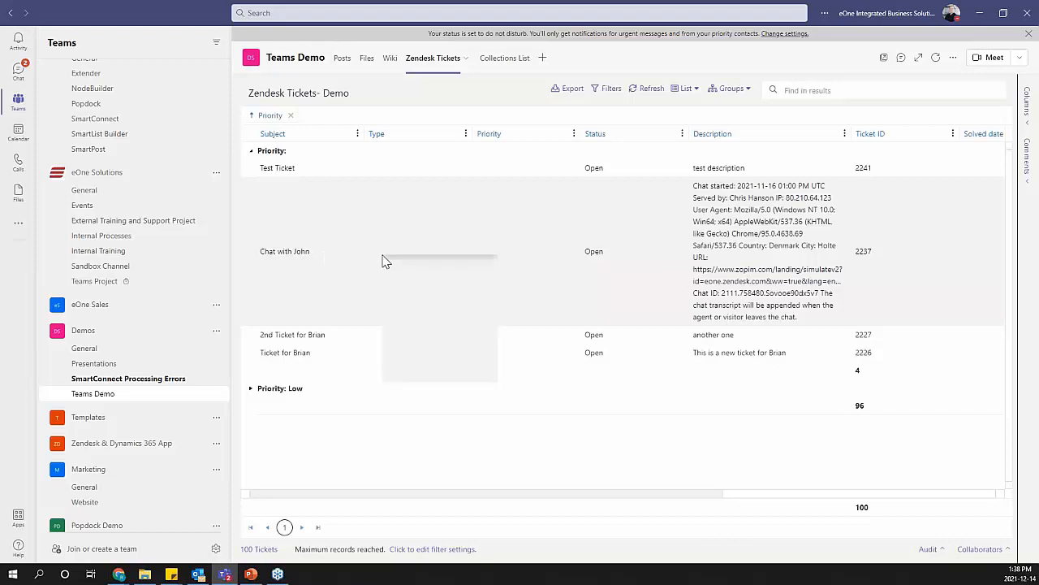
- Check the chat ticket's available actions again and open the Teams Demo channel's posts
right_click(383, 259)
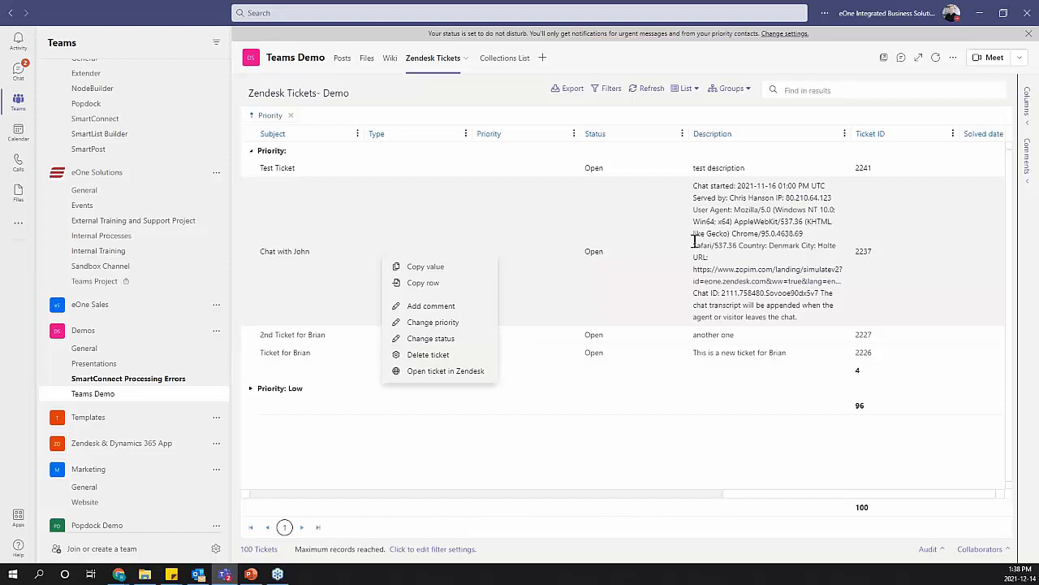
left_click(93, 396)
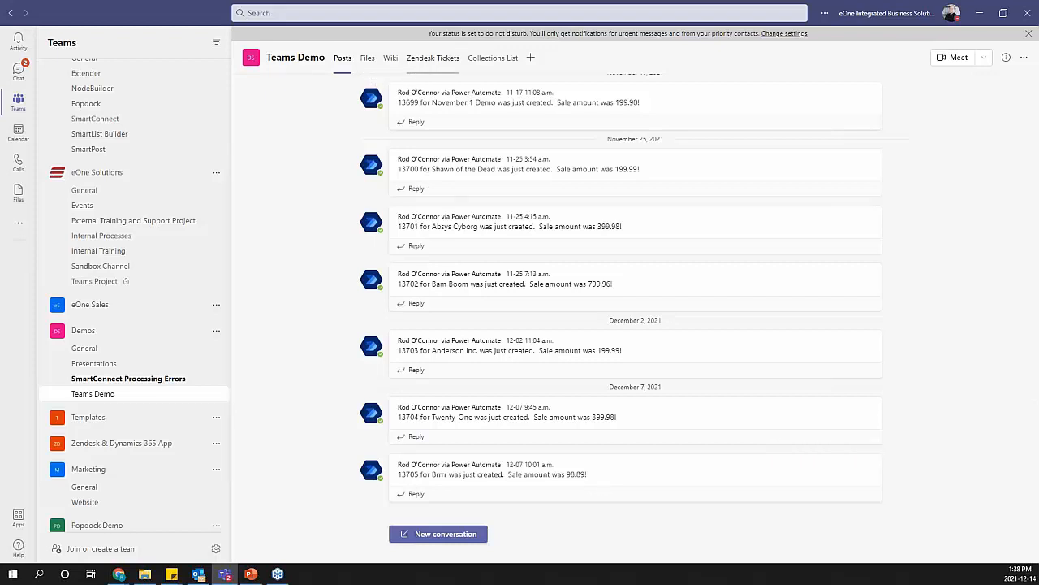
- Open the channel's Zendesk Tickets list and switch to the Giordanos account in Dynamics 365 in Chrome
left_click(432, 57)
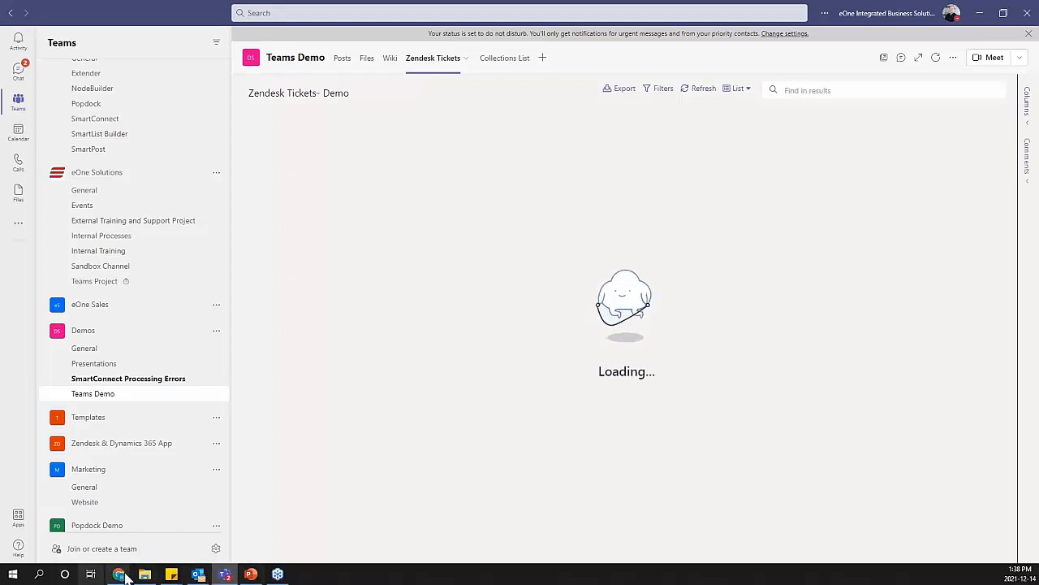
mouse_move(120, 575)
left_click(84, 546)
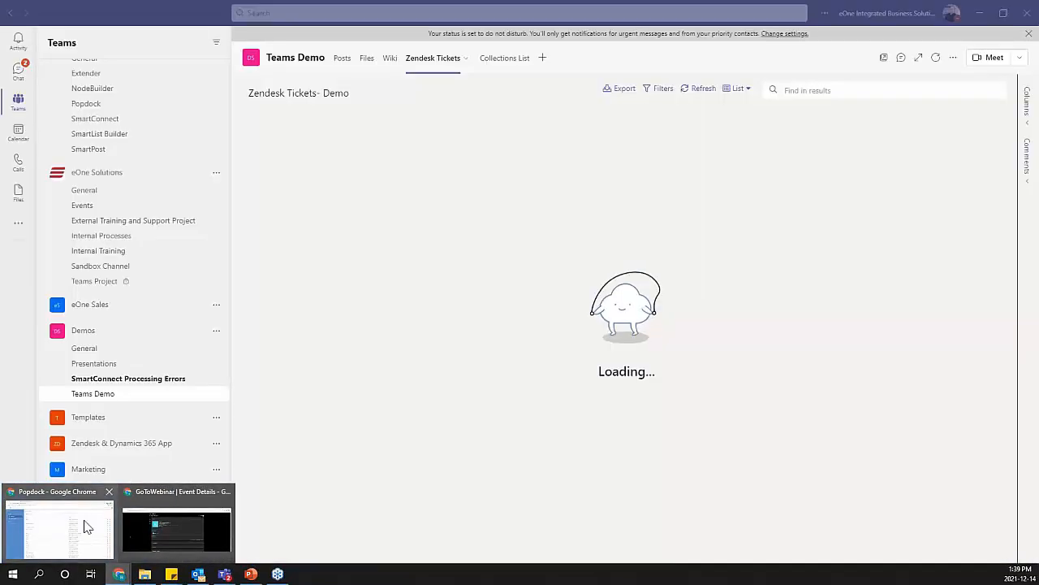
left_click(86, 525)
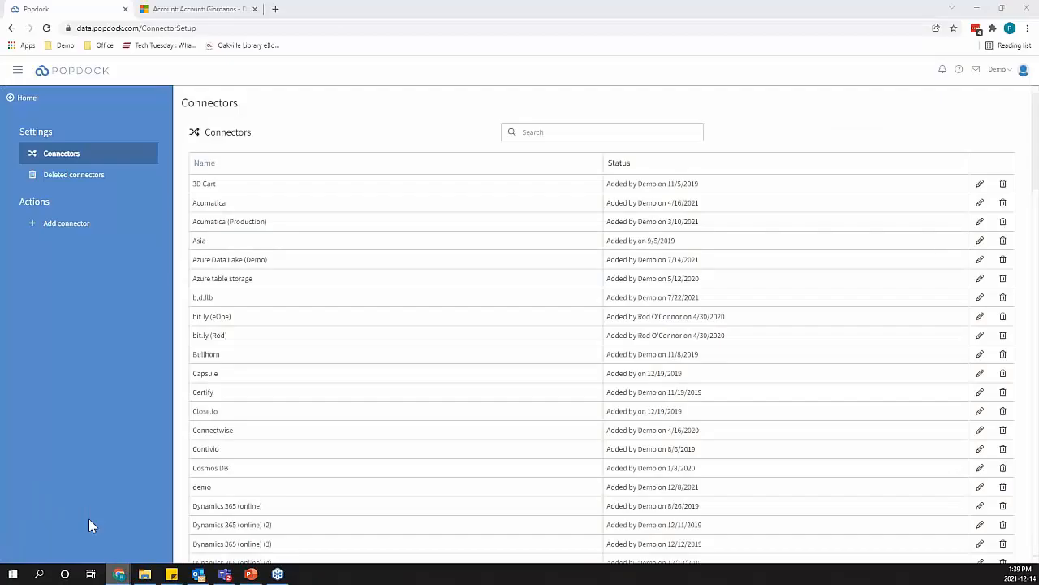
left_click(182, 8)
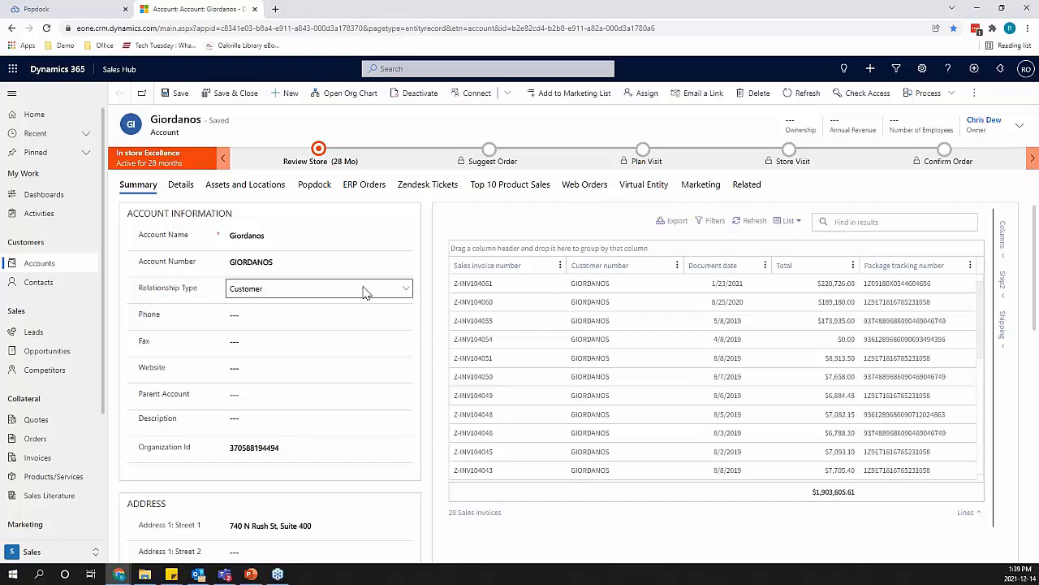
- View the Giordanos account's ERP Orders list, check its available columns and close the column list
left_click(362, 186)
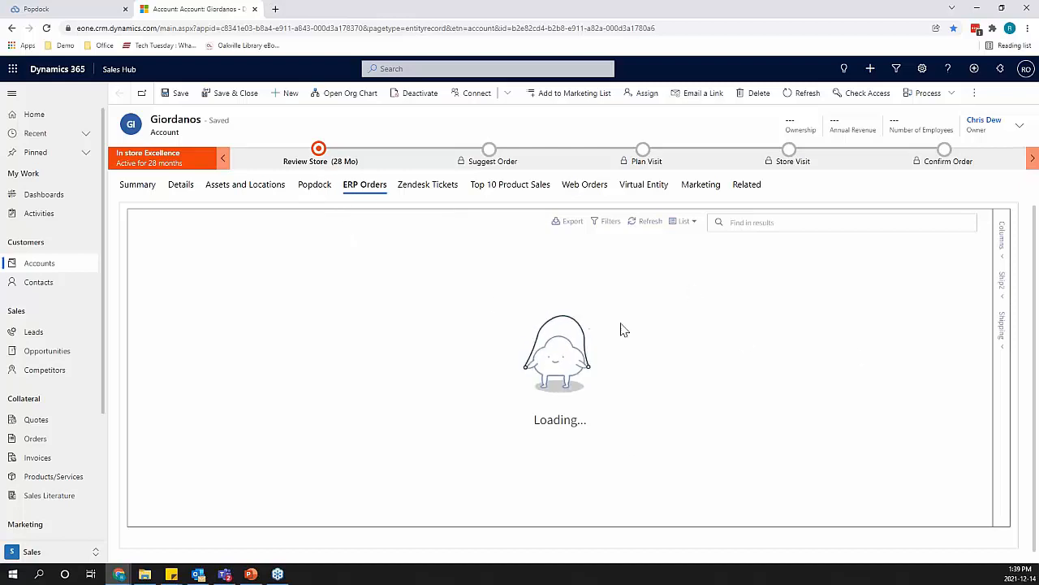
left_click(1001, 237)
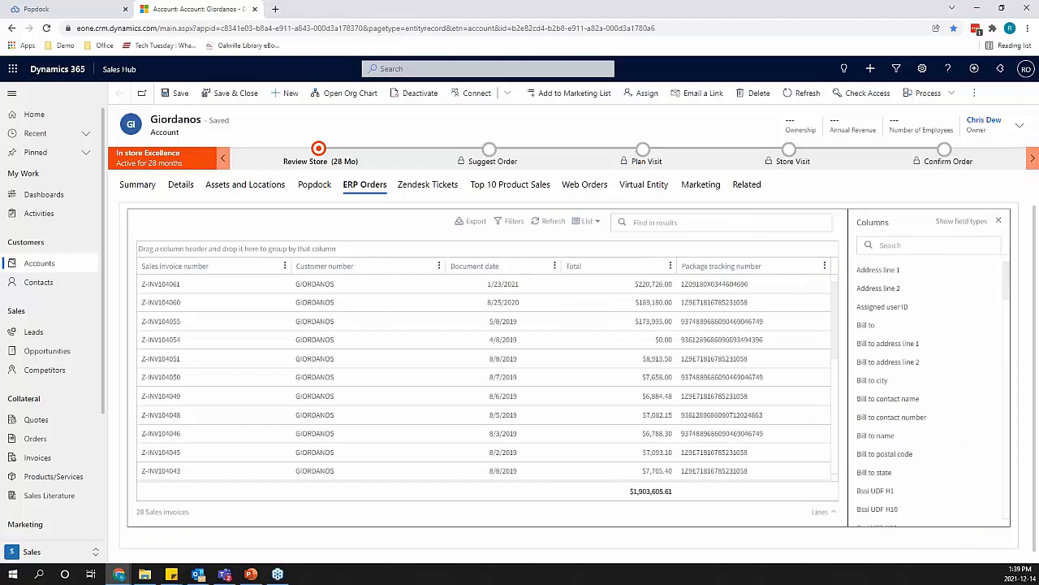
left_click(998, 223)
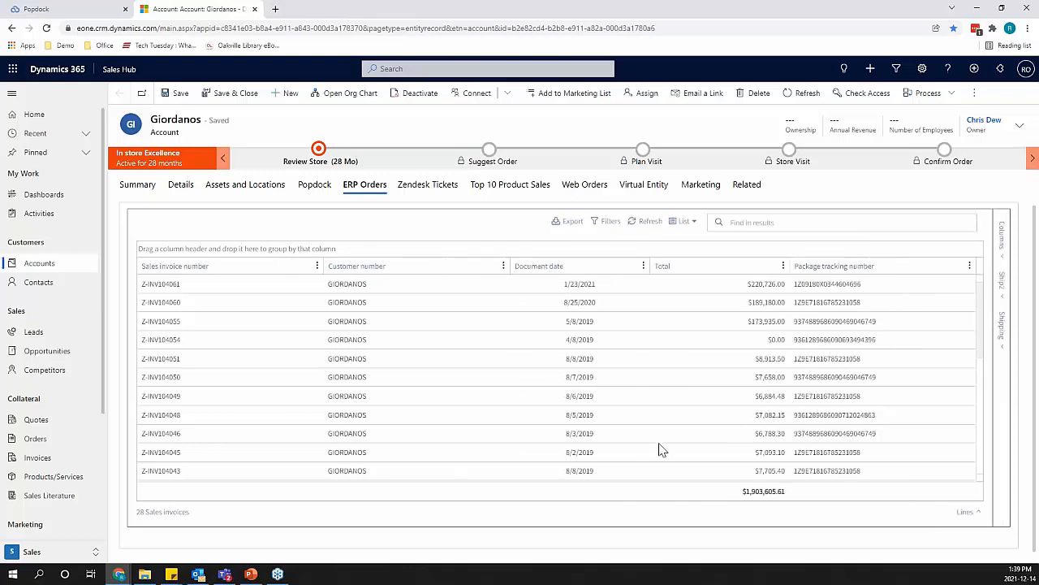
- View the account's Zendesk tickets and check the actions available for ticket 1976
left_click(414, 187)
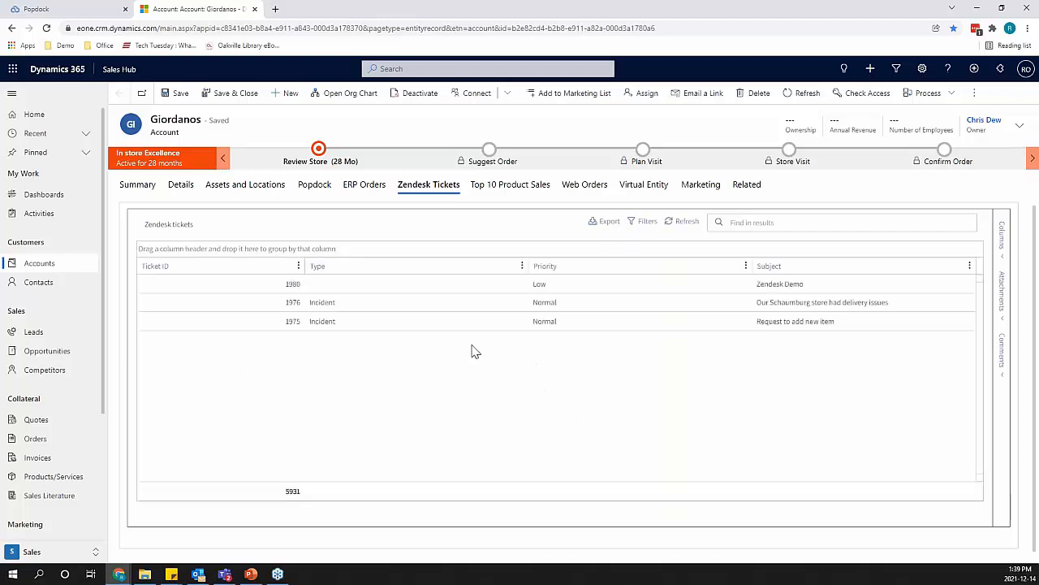
right_click(336, 305)
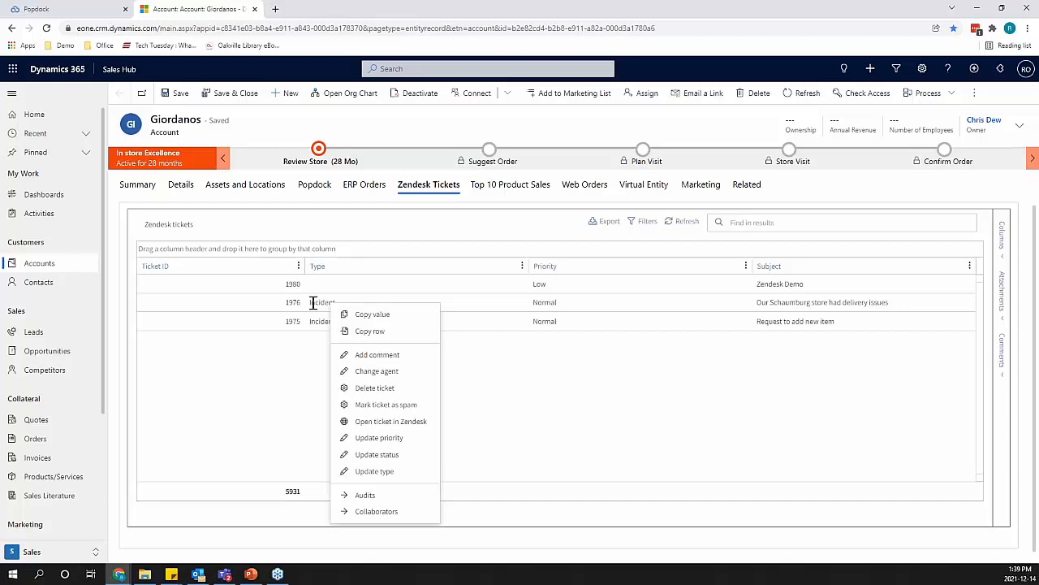
left_click(208, 430)
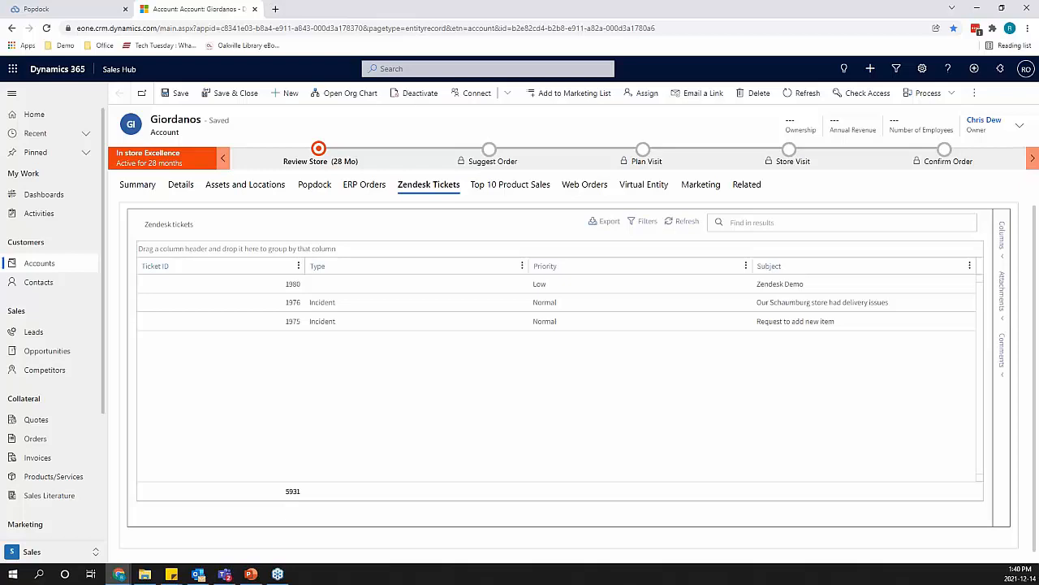
- Switch to Popdock, start adding a Dynamics GP connector and look through its connection types
left_click(36, 9)
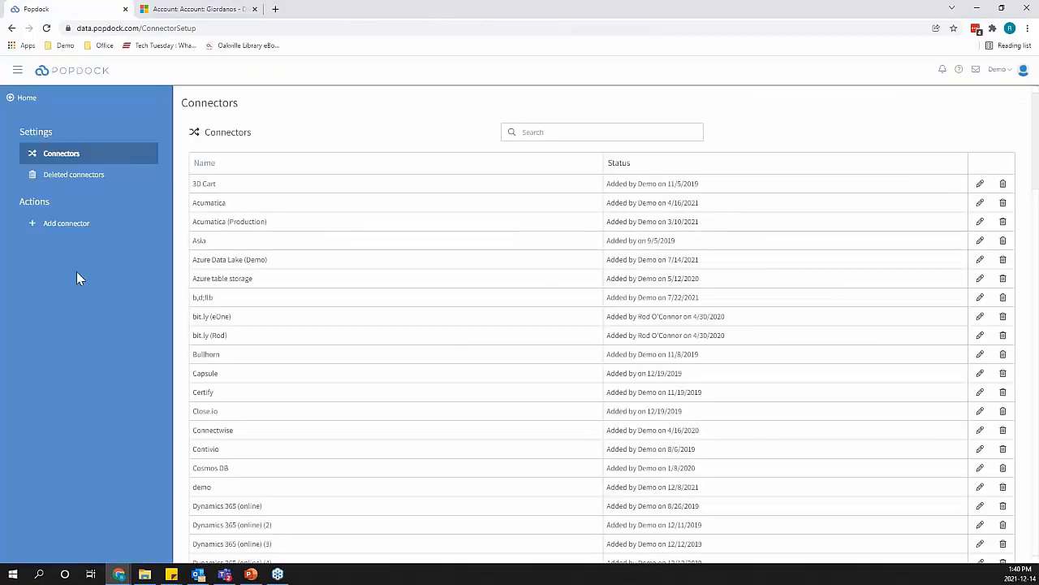
left_click(85, 231)
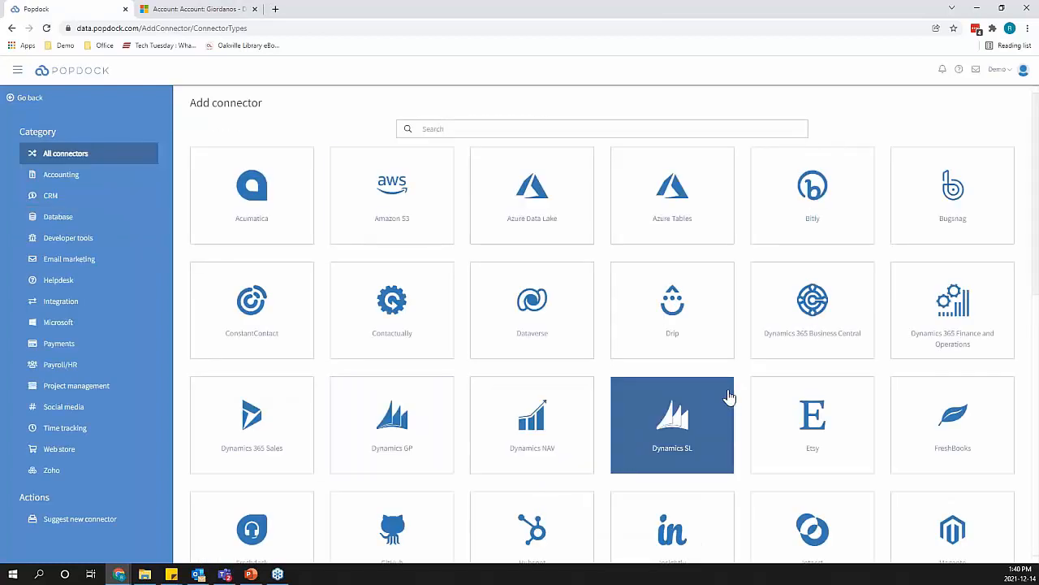
left_click(412, 410)
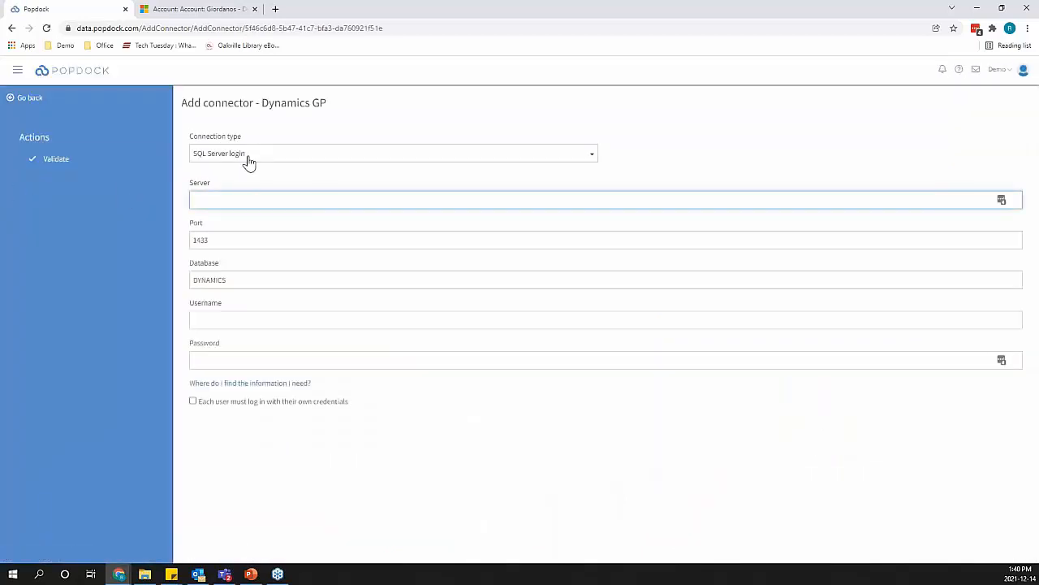
left_click(252, 156)
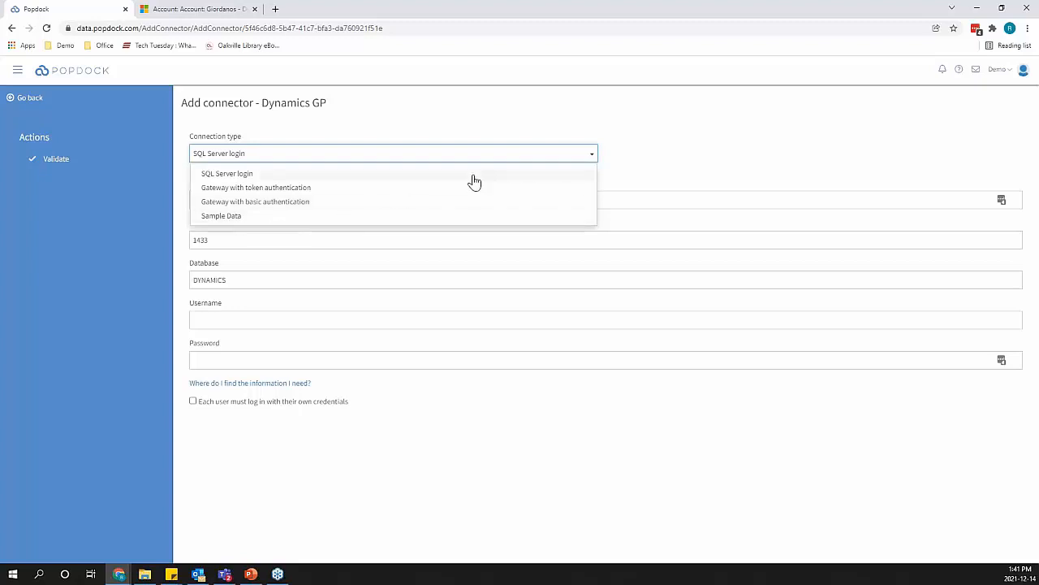
left_click(638, 155)
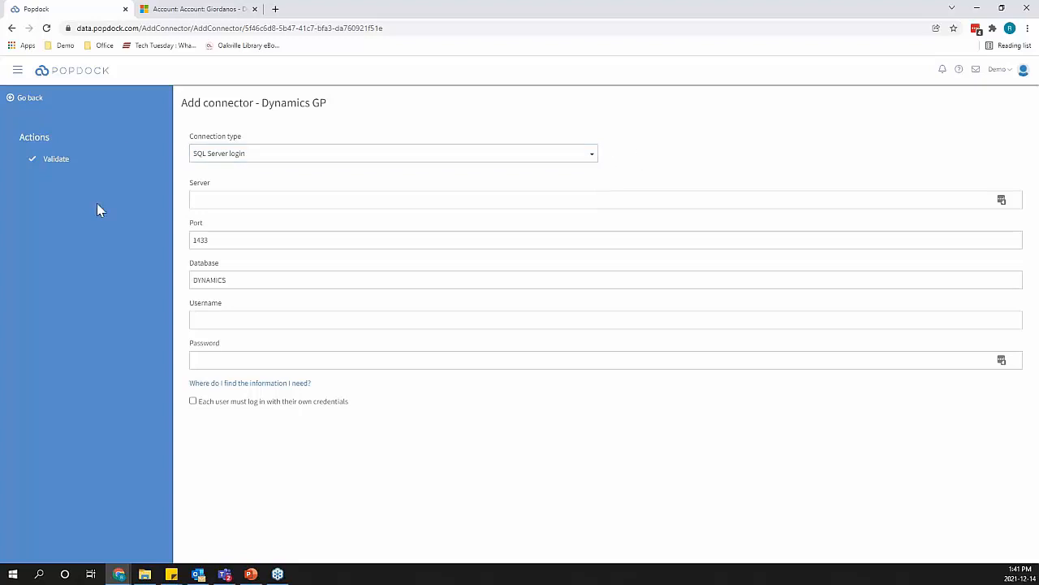
- Compare the connector's fields for Gateway with token authentication and SQL Server login, and leave the token gateway type selected
left_click(243, 156)
left_click(251, 186)
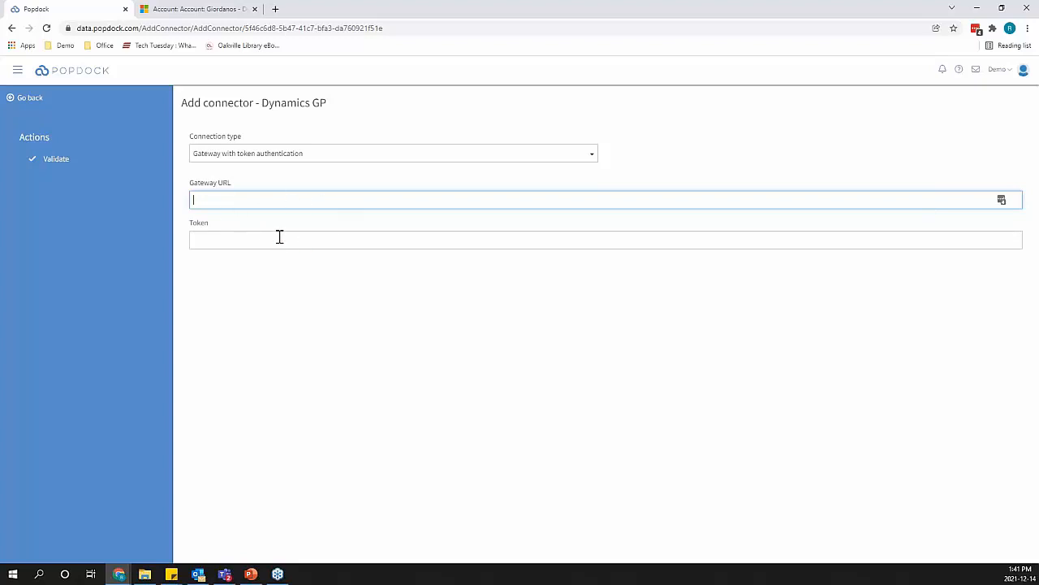
left_click(233, 156)
left_click(235, 172)
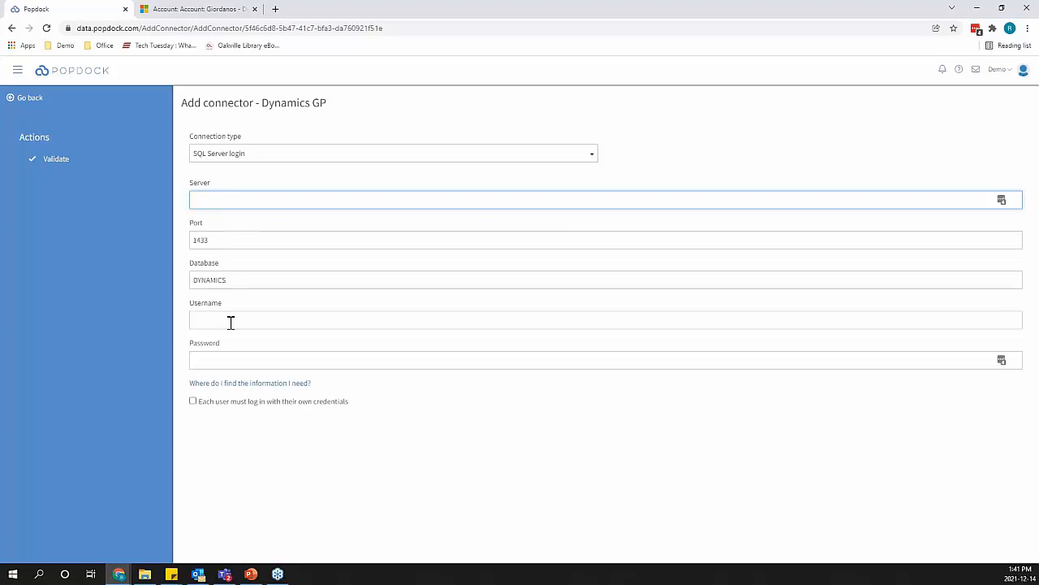
double_click(222, 279)
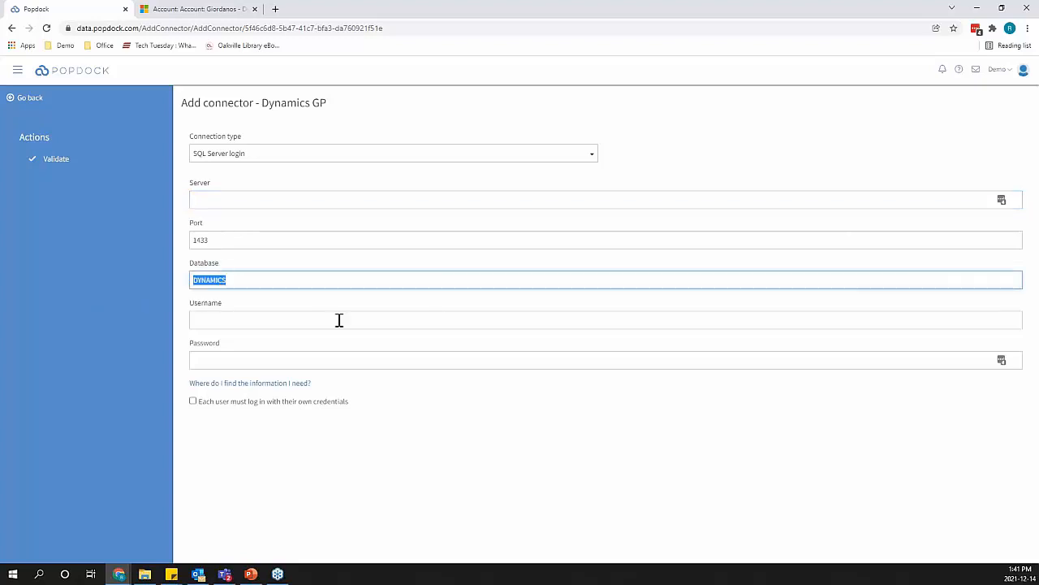
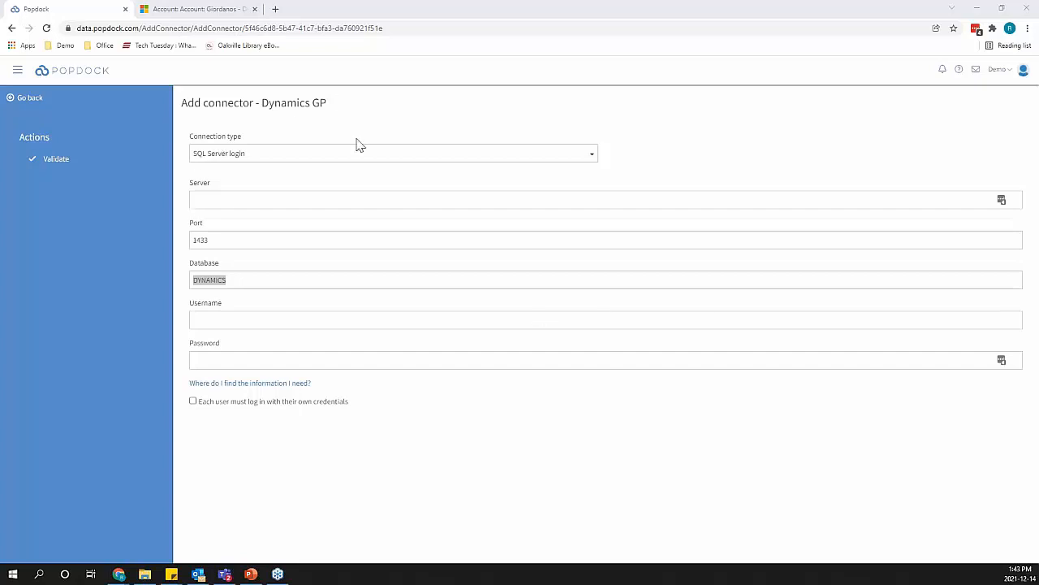
left_click(298, 157)
left_click(272, 201)
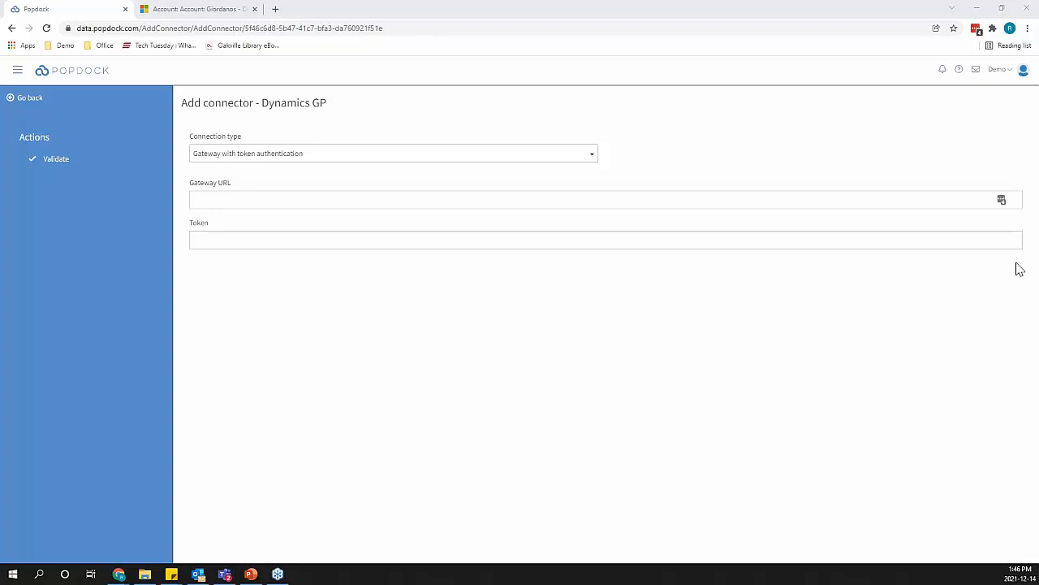
- Browse the Developer widgets, glance at the account's embedded Zendesk tickets and open the Accounting Invoices widget for editing
left_click(16, 74)
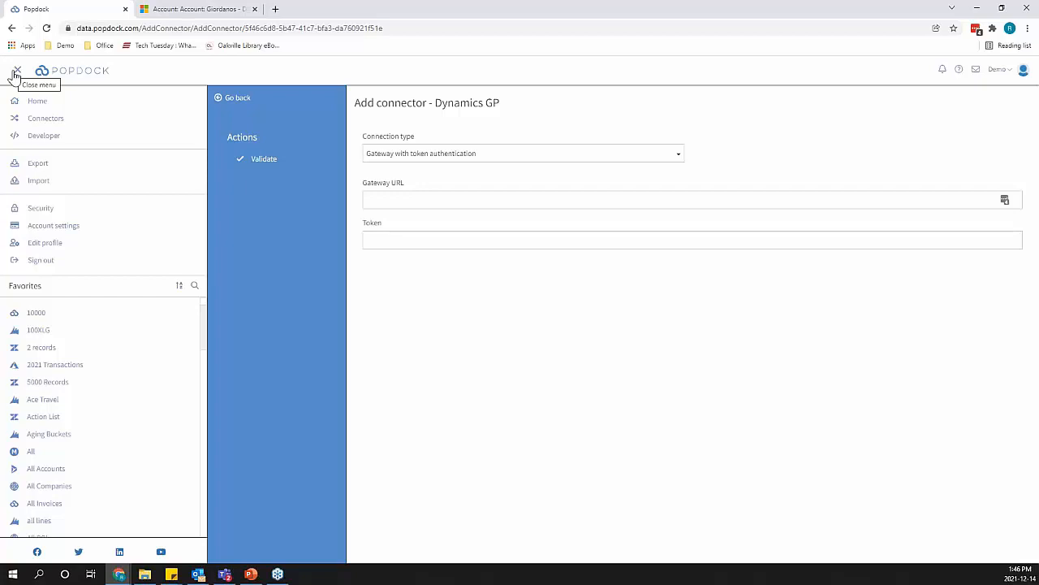
left_click(31, 136)
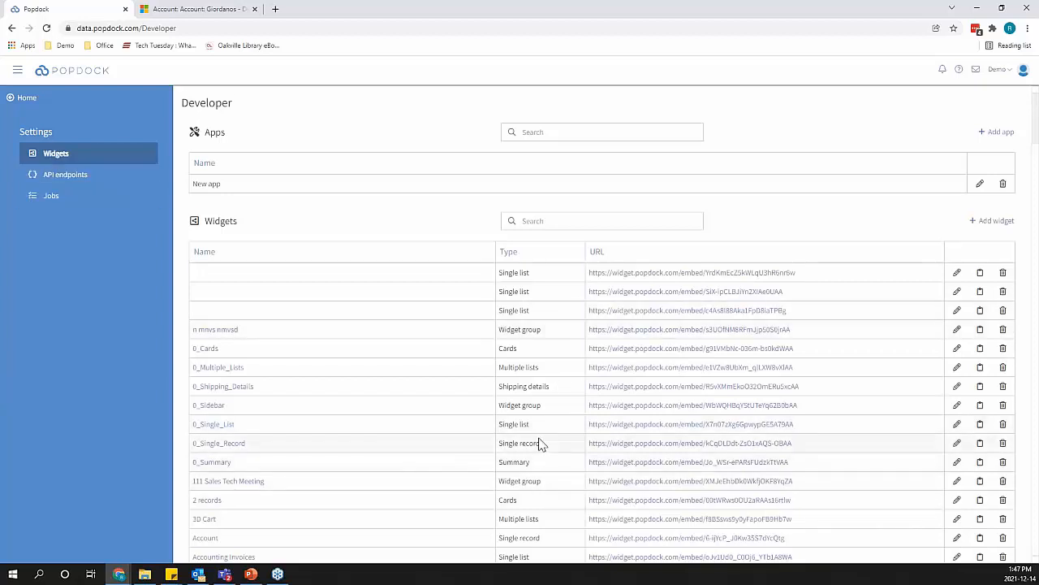
scroll(541, 442, "down", 1)
scroll(540, 442, "down", 2)
left_click(186, 11)
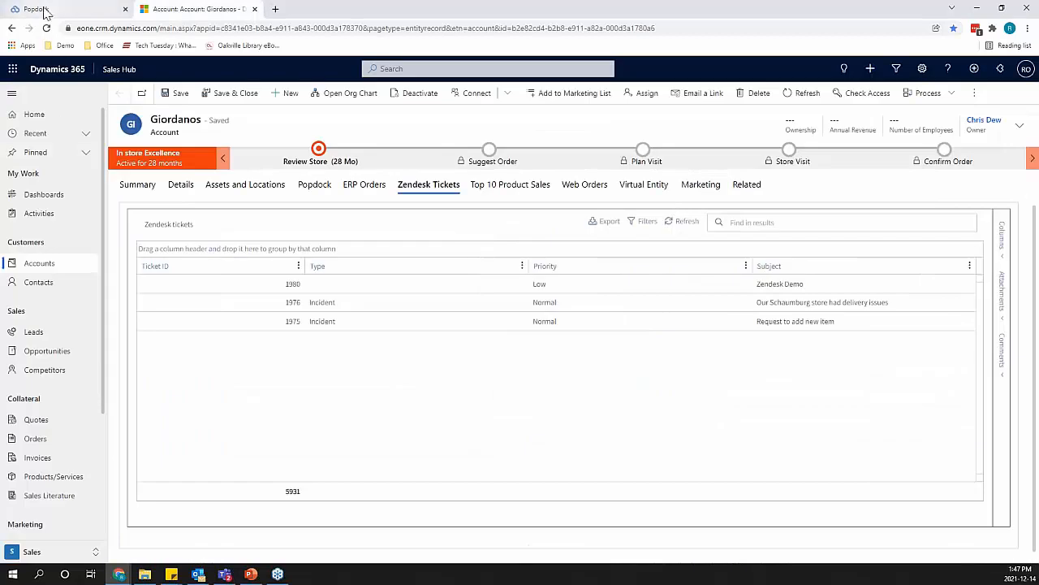
left_click(47, 10)
left_click(227, 399)
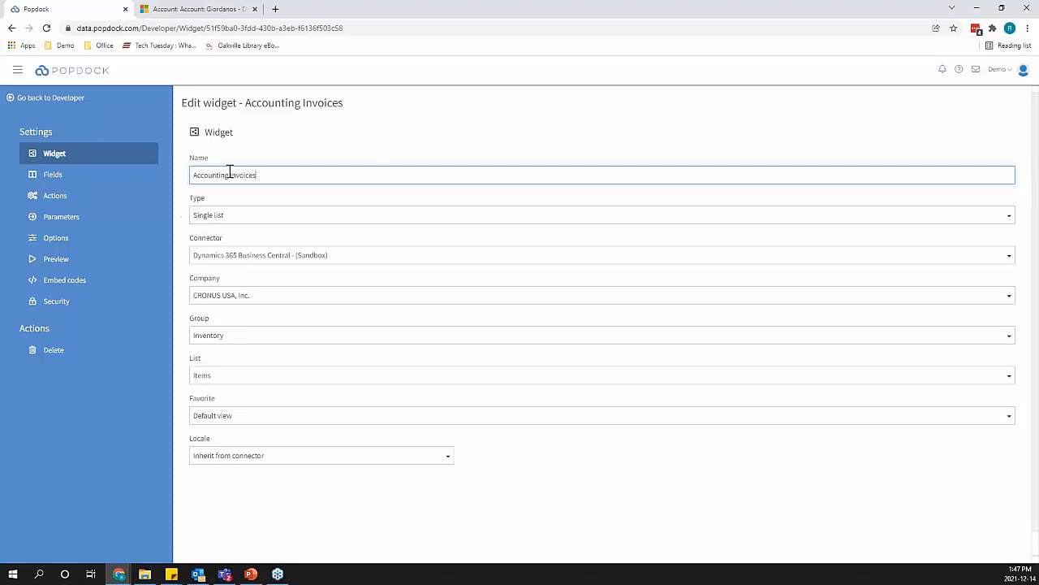
- Review the Accounting Invoices widget's fields and URL parameters against the Zendesk tickets list embedded in the Giordanos account
left_click(195, 9)
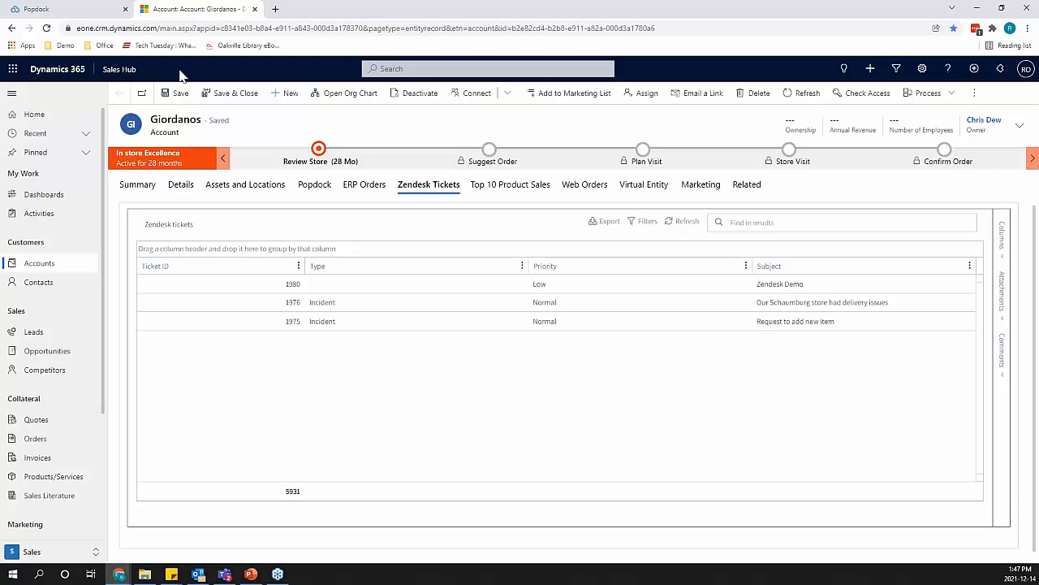
left_click(40, 9)
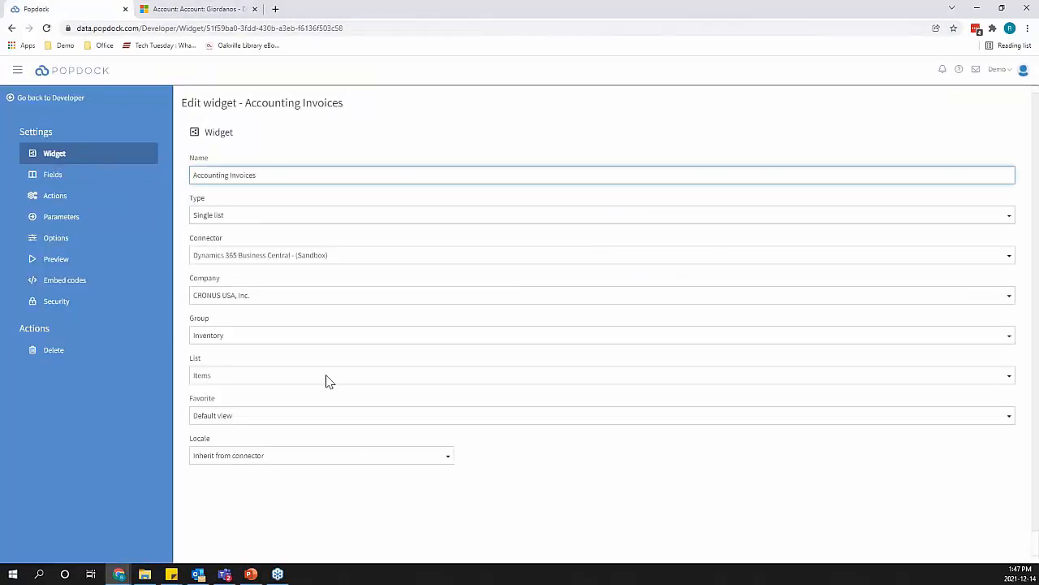
left_click(55, 175)
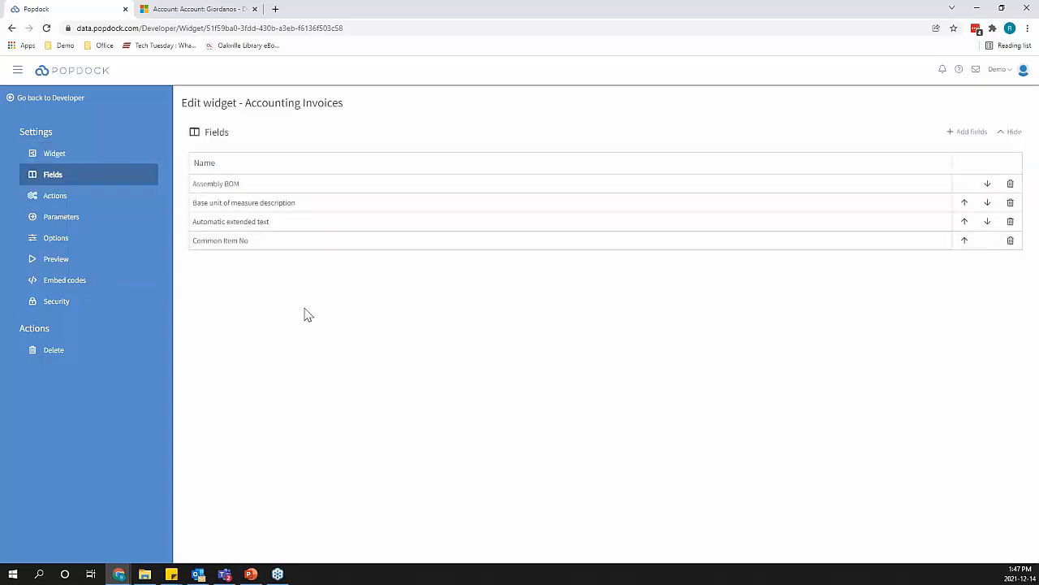
left_click(29, 218)
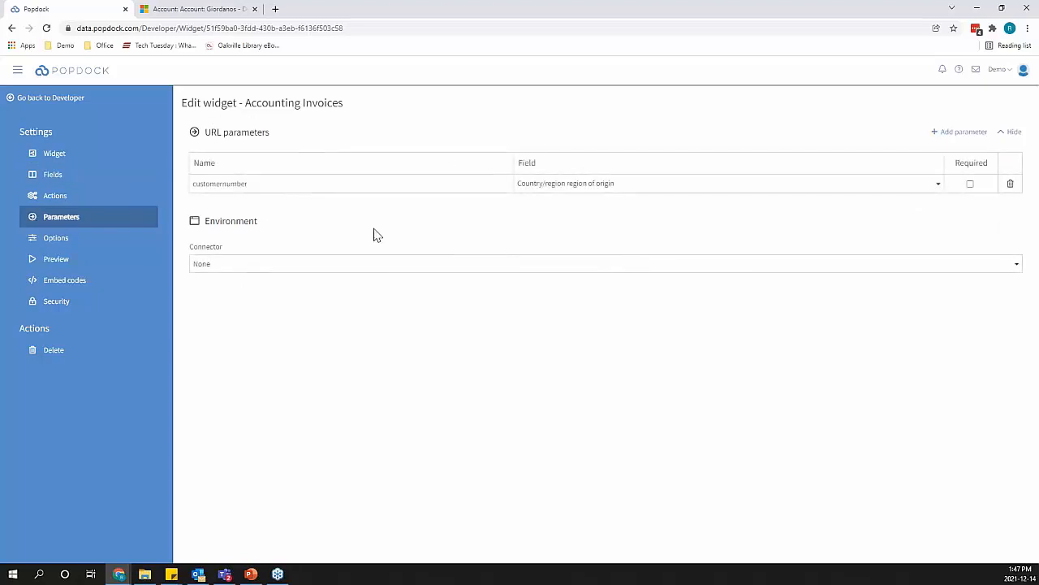
left_click(180, 10)
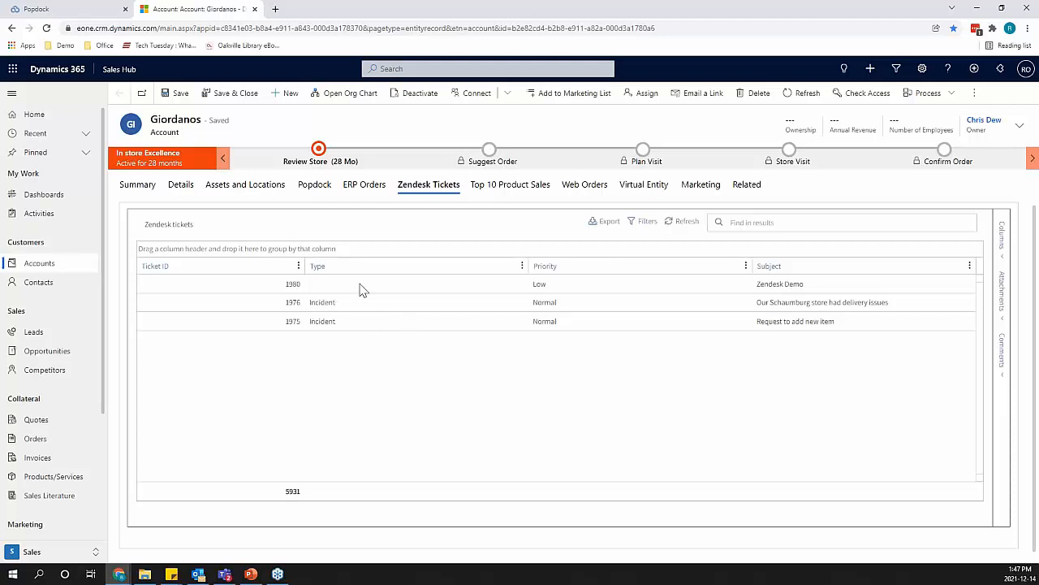
left_click(40, 8)
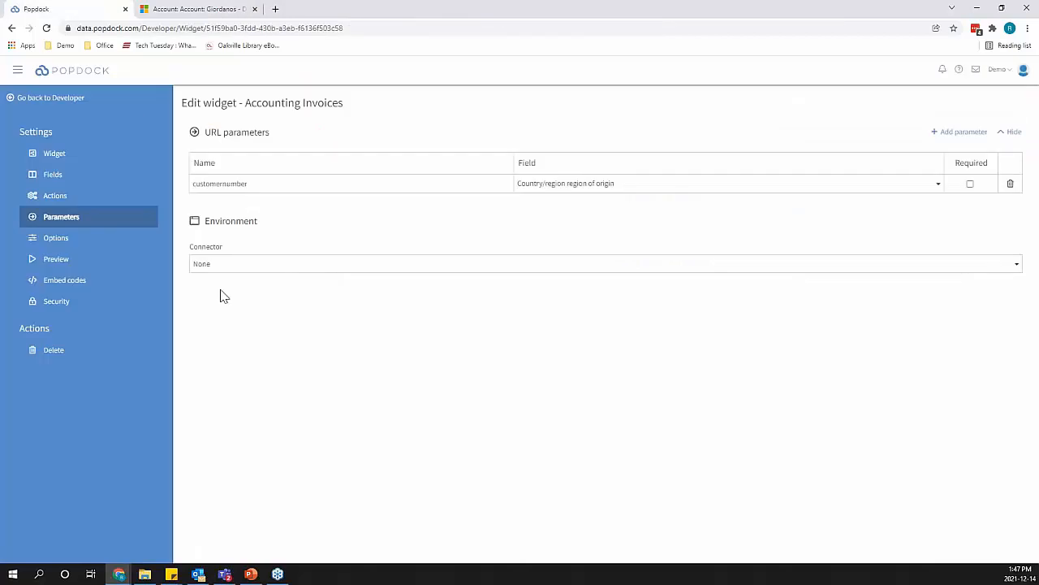
- Review the widget's display options against the embedded Zendesk tickets list, and select the link in its embed codes
left_click(57, 242)
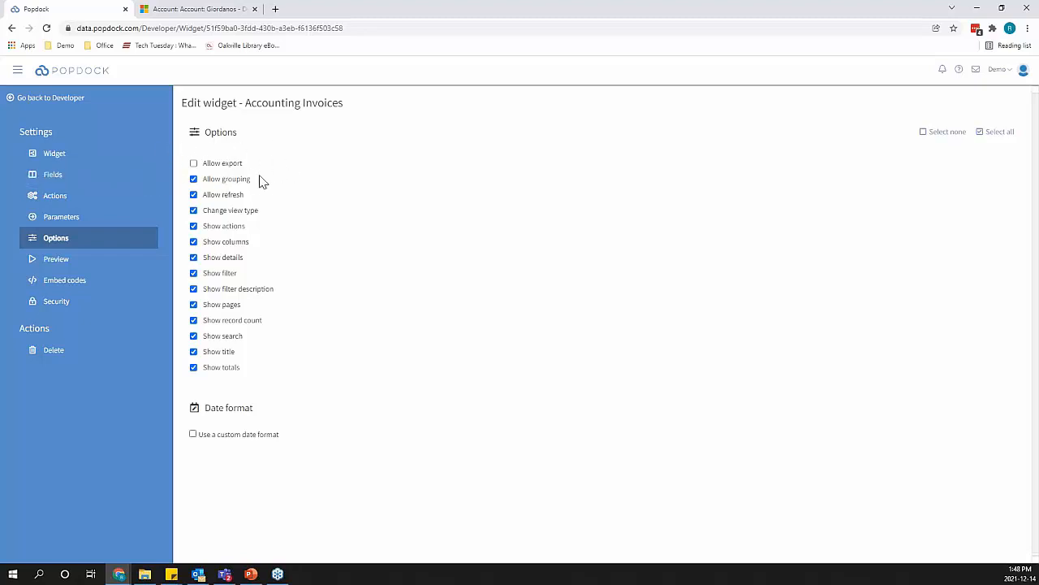
left_click(173, 11)
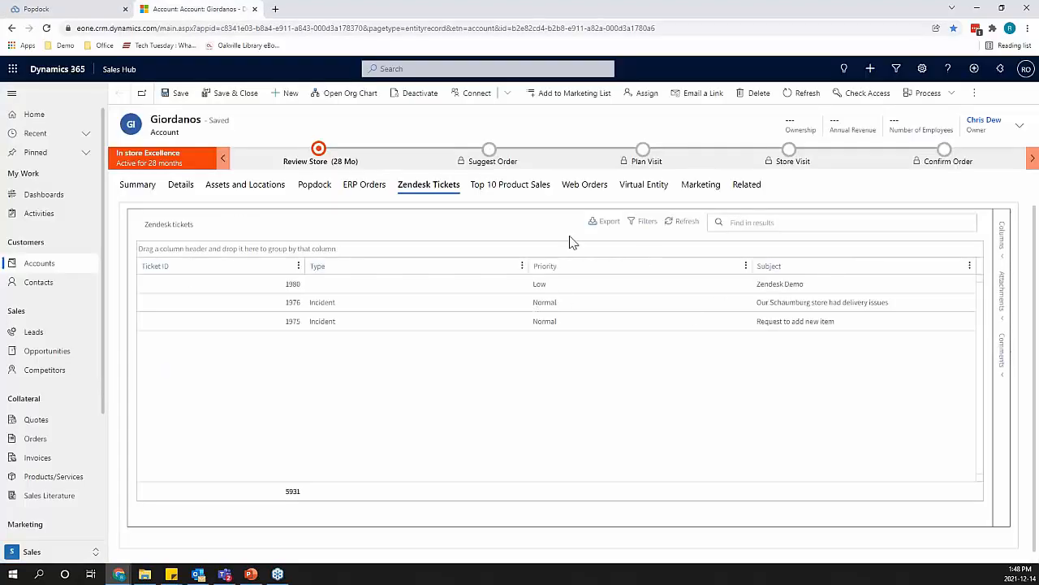
left_click(65, 10)
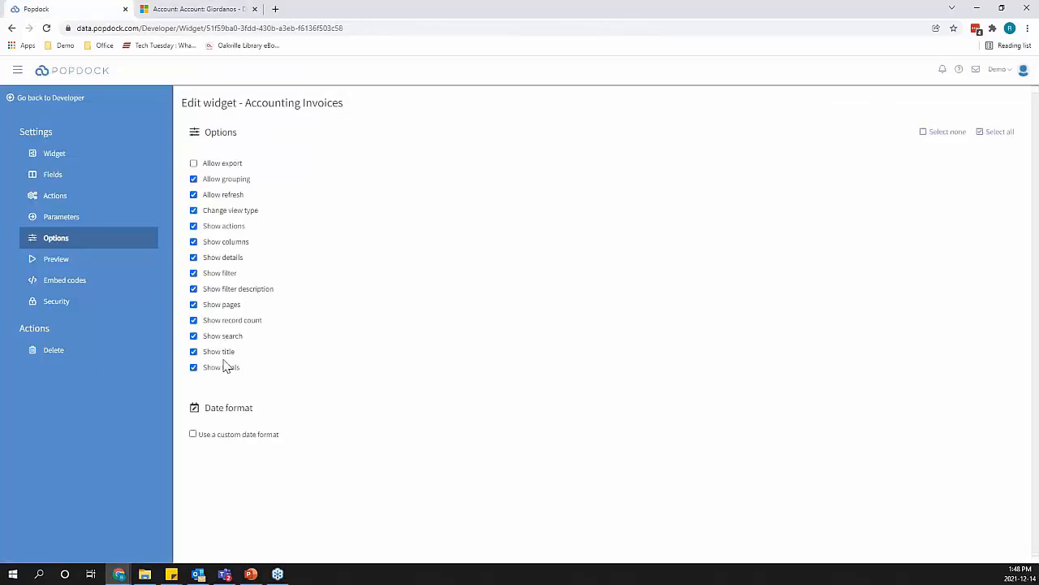
left_click(53, 280)
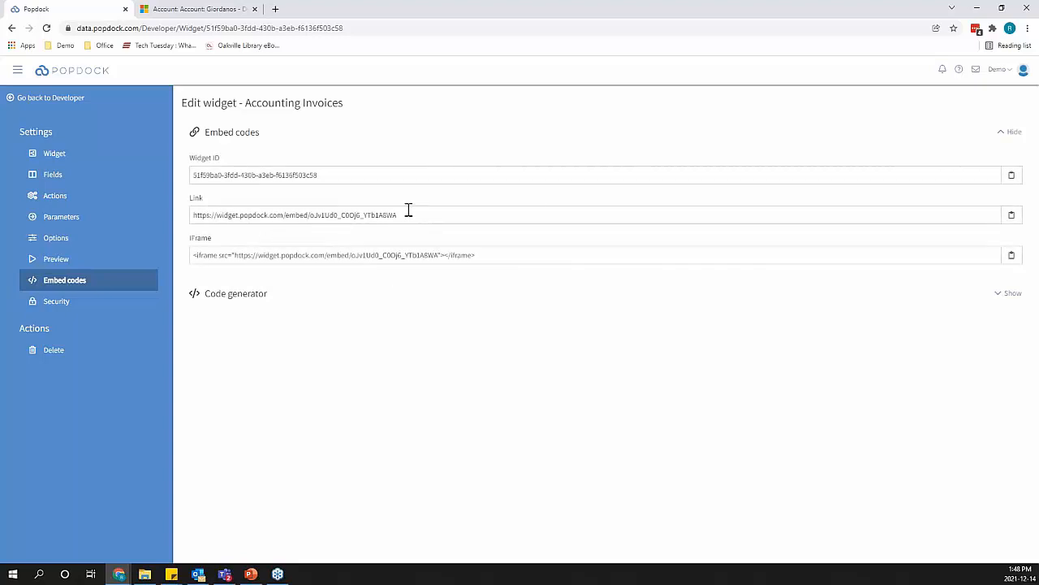
left_click_drag(407, 213, 168, 206)
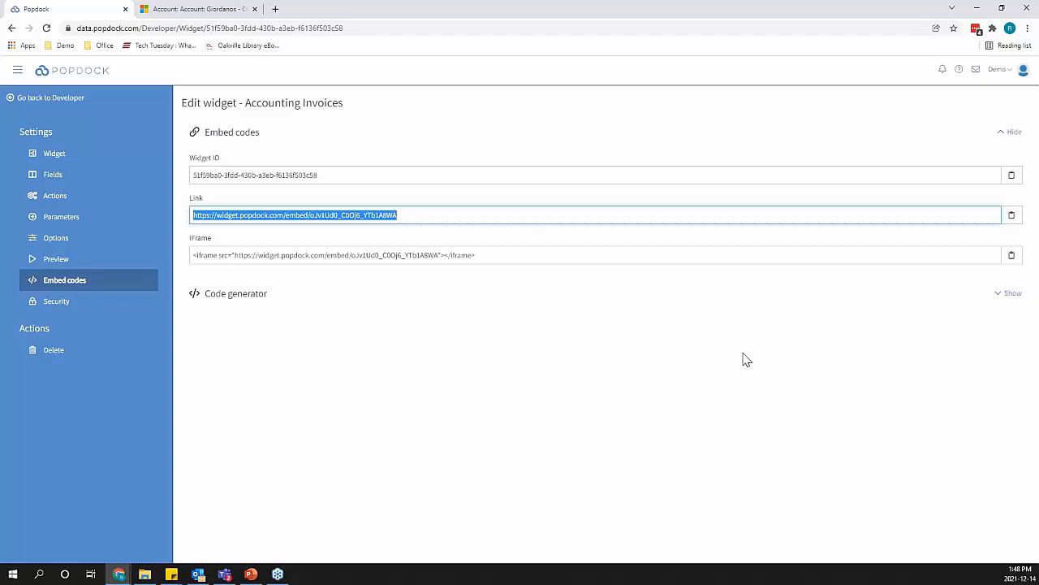
- Copy the Accounting Invoices widget's embed link and load it in a new browser tab
right_click(373, 211)
left_click(396, 220)
left_click_drag(331, 169, 181, 171)
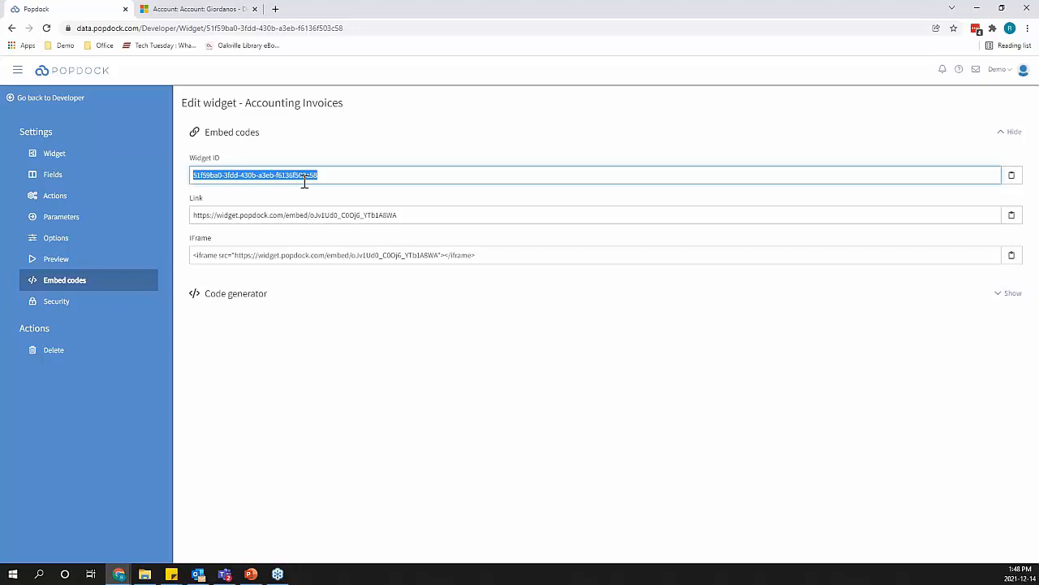
left_click(276, 10)
key("ctrl+v")
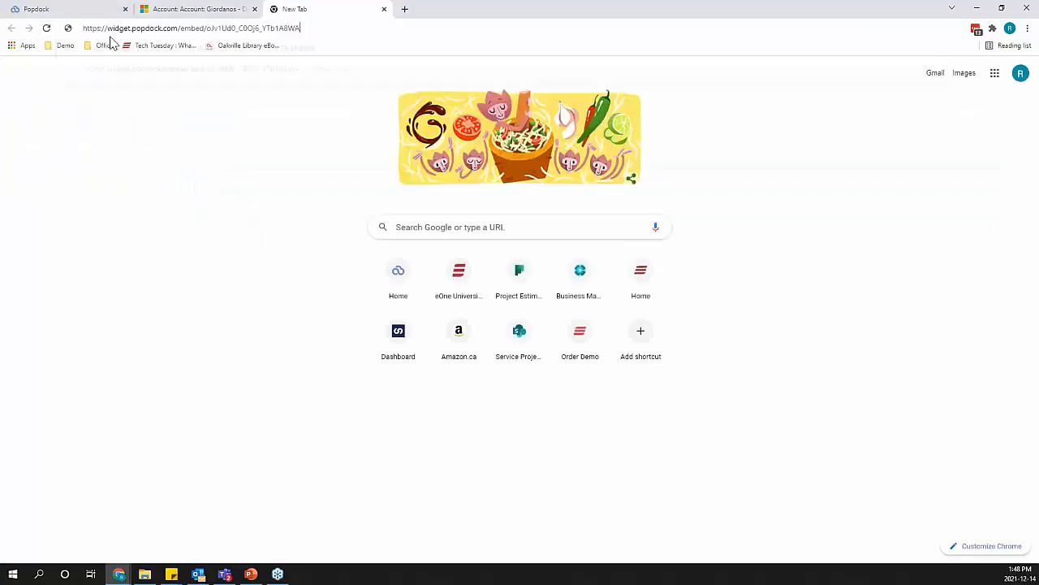
key("Return")
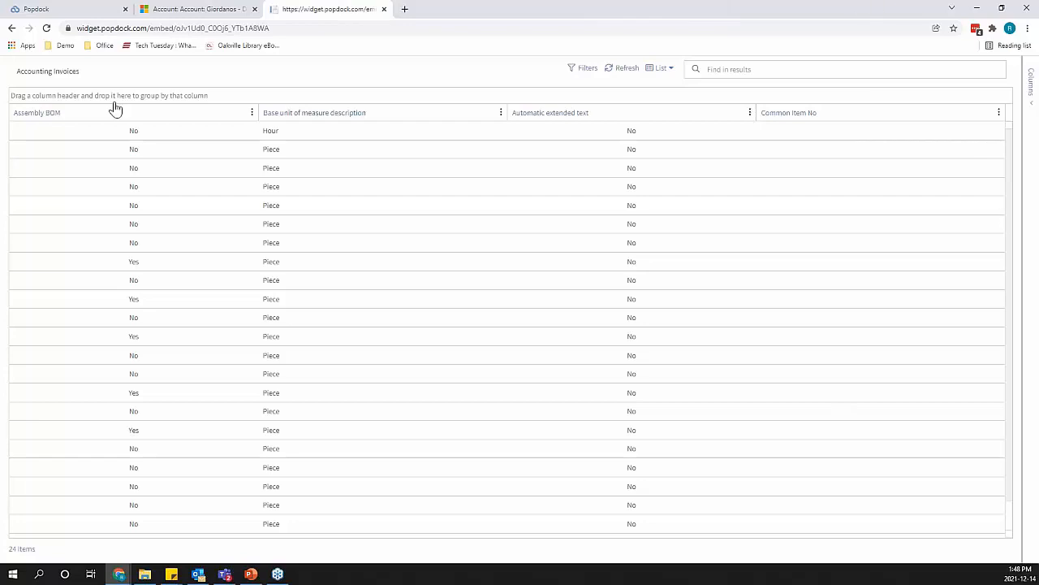
- Return to Popdock's Developer area and add an API endpoint named eXAMPLE
left_click(78, 11)
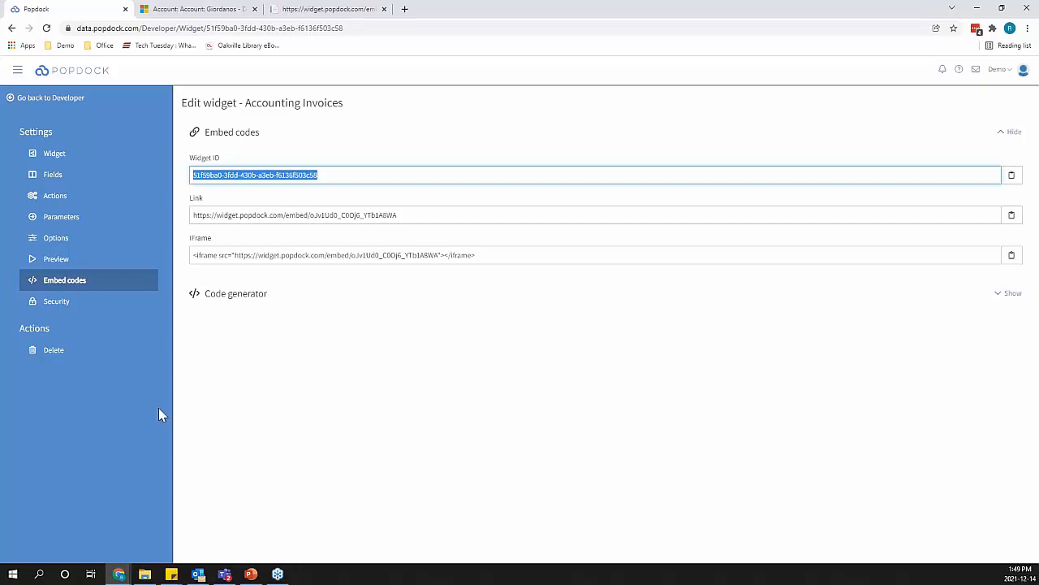
left_click(47, 105)
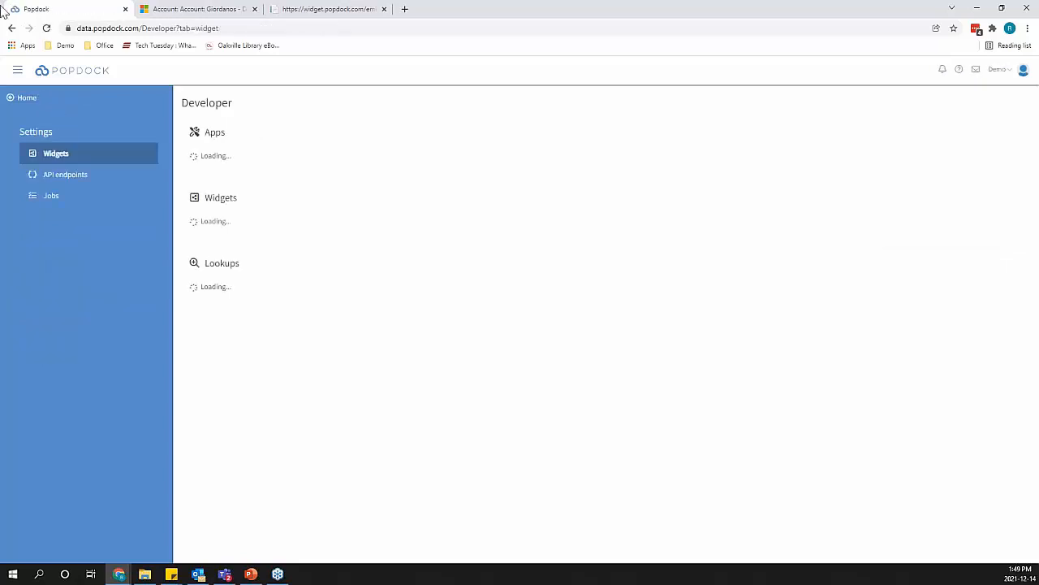
left_click(83, 190)
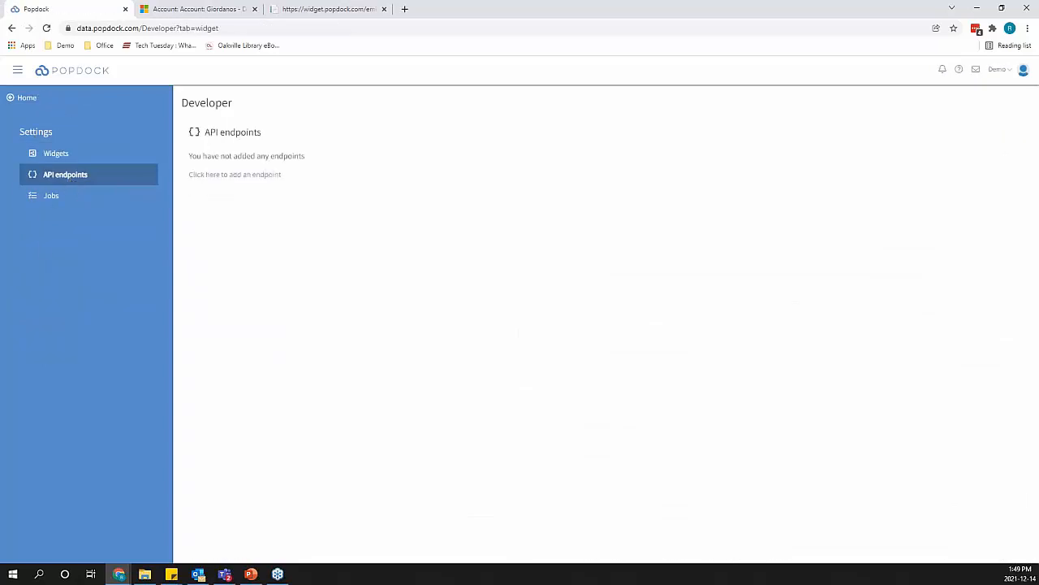
left_click(247, 176)
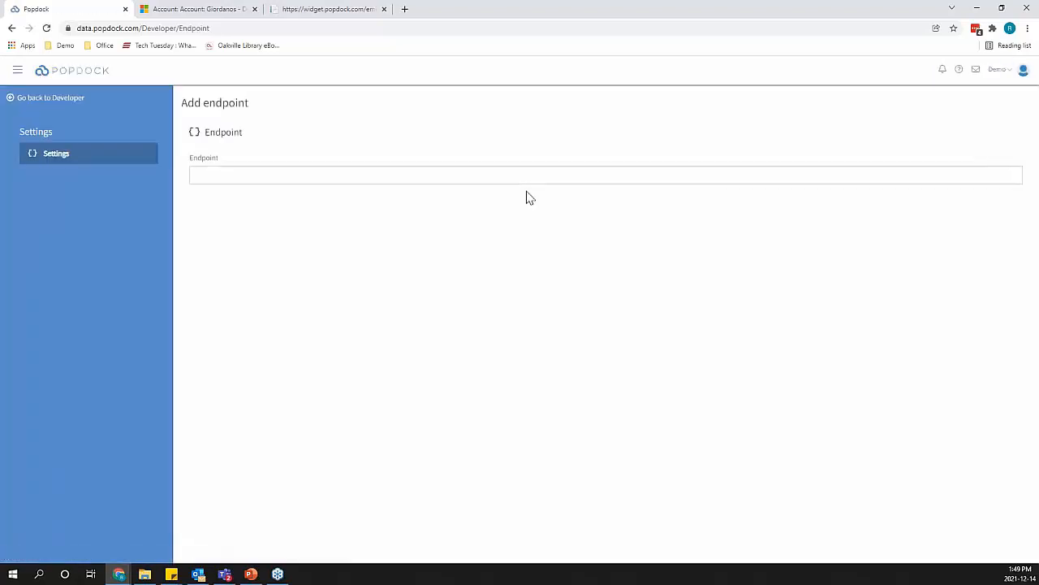
left_click(443, 174)
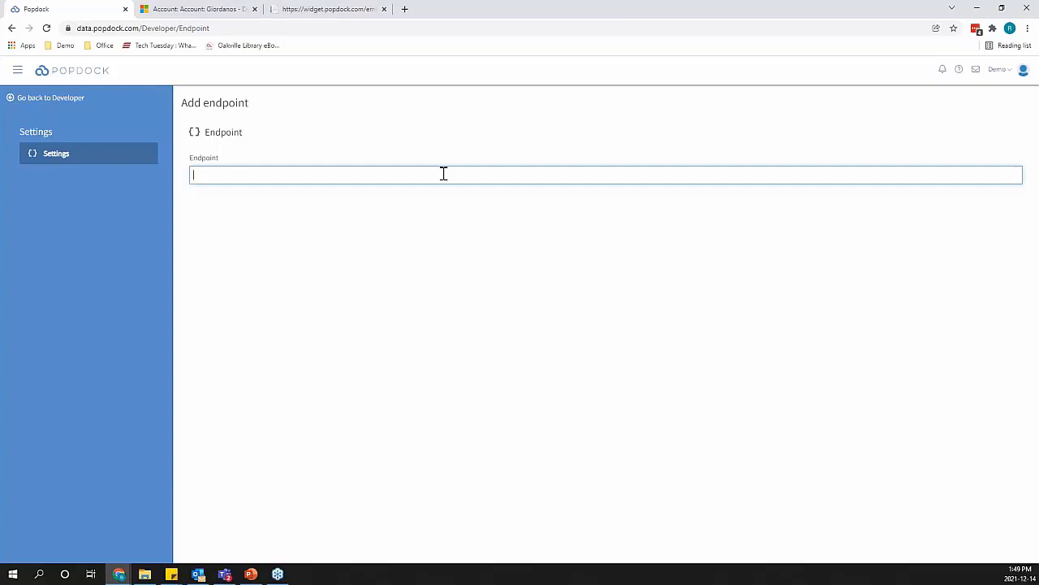
type("eXAMPLE")
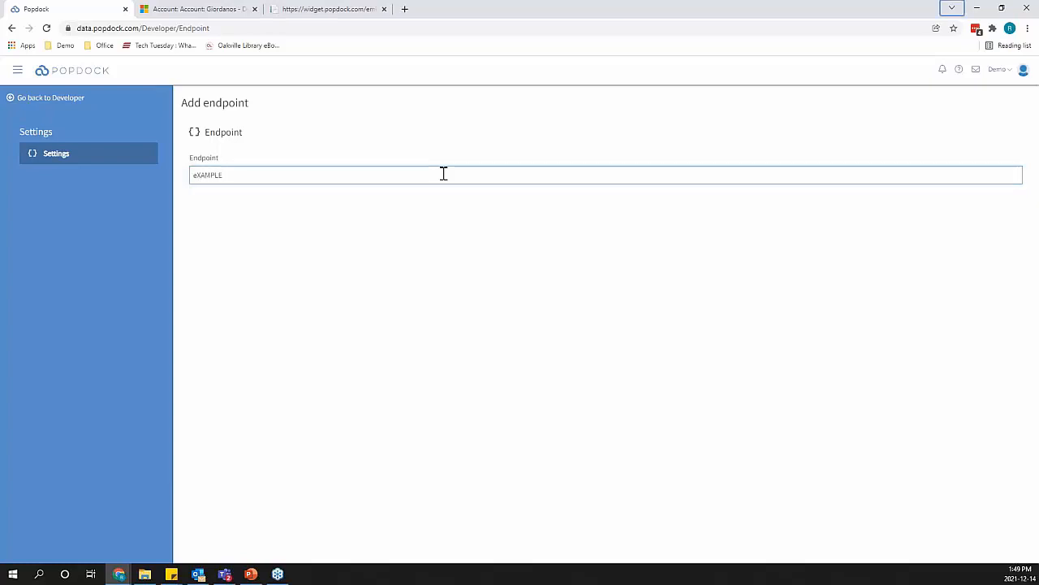
key("Return")
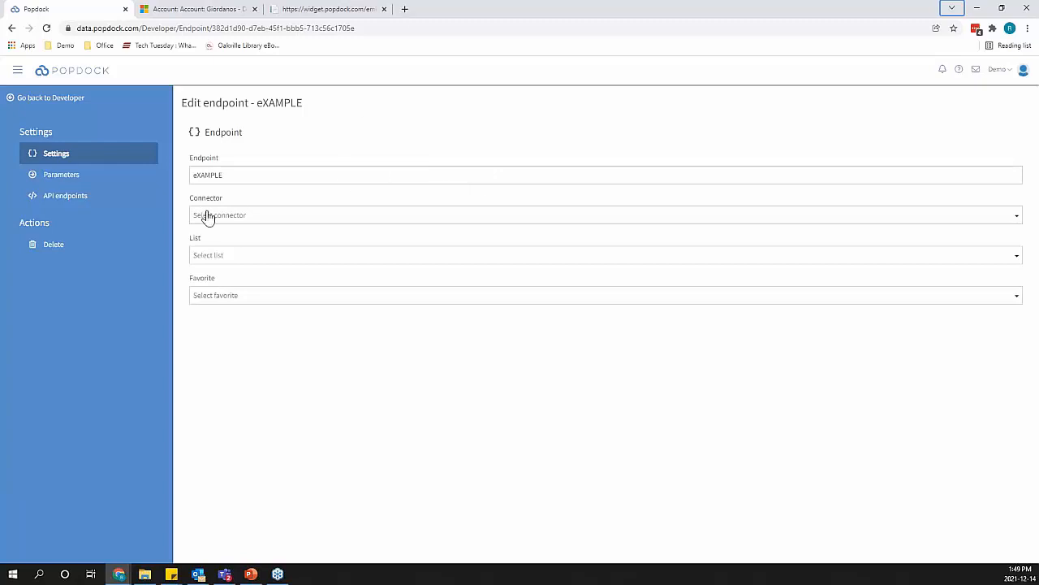
- Search the endpoint's connectors for "gp" and choose Dynamics GP - eonesba
left_click(262, 219)
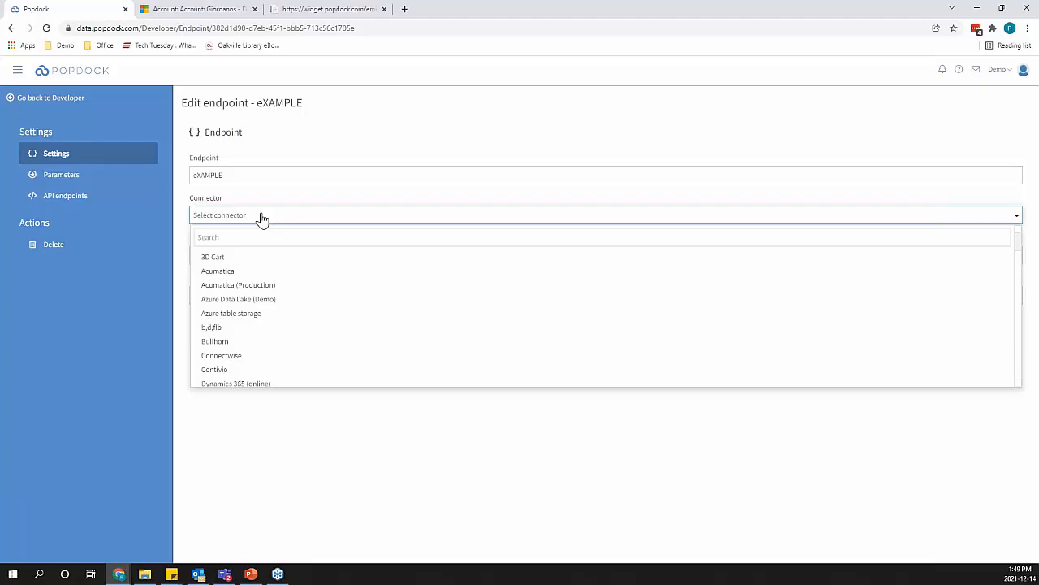
left_click(235, 241)
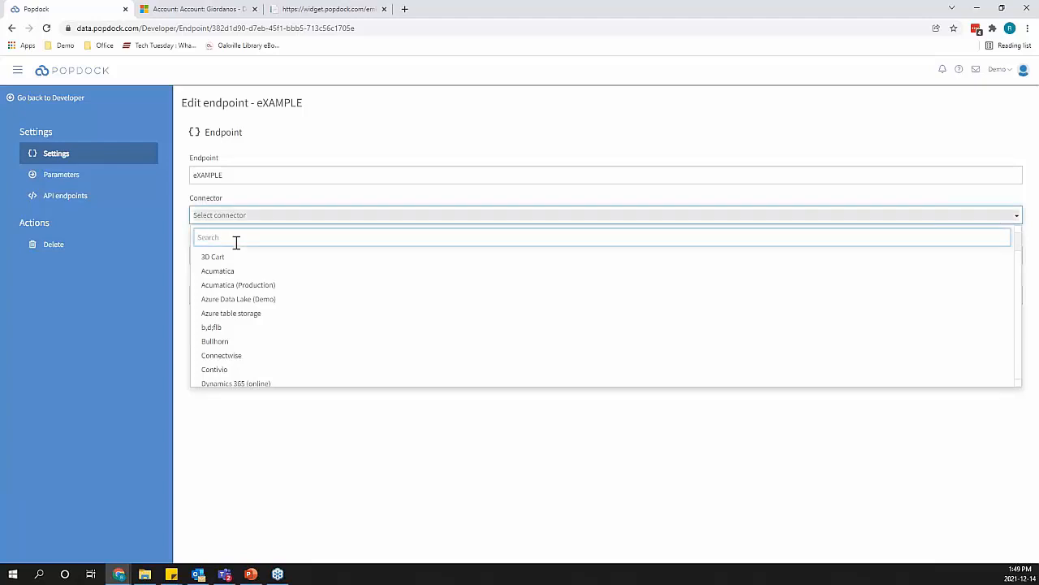
type("gp")
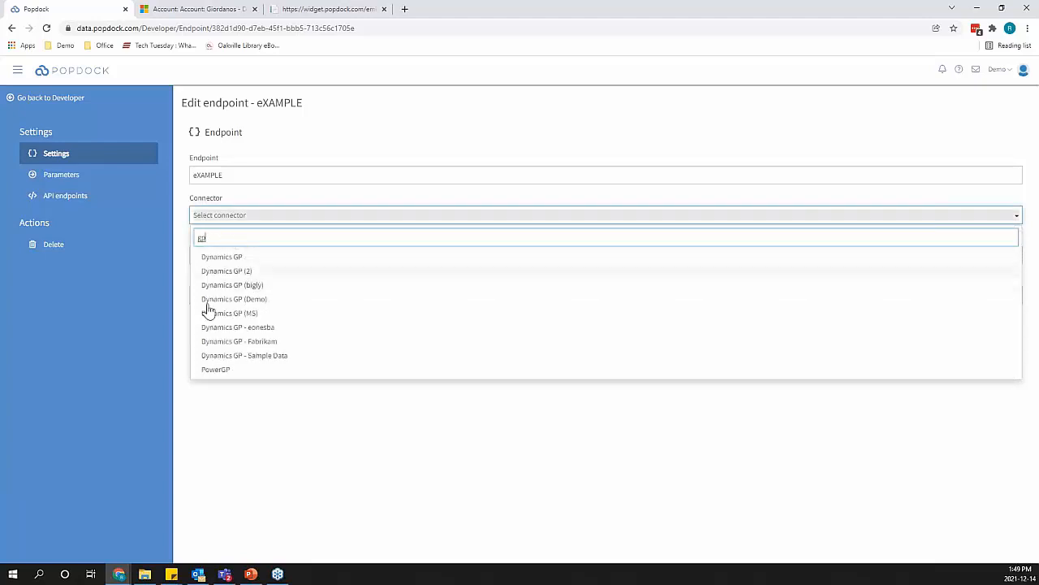
left_click(221, 328)
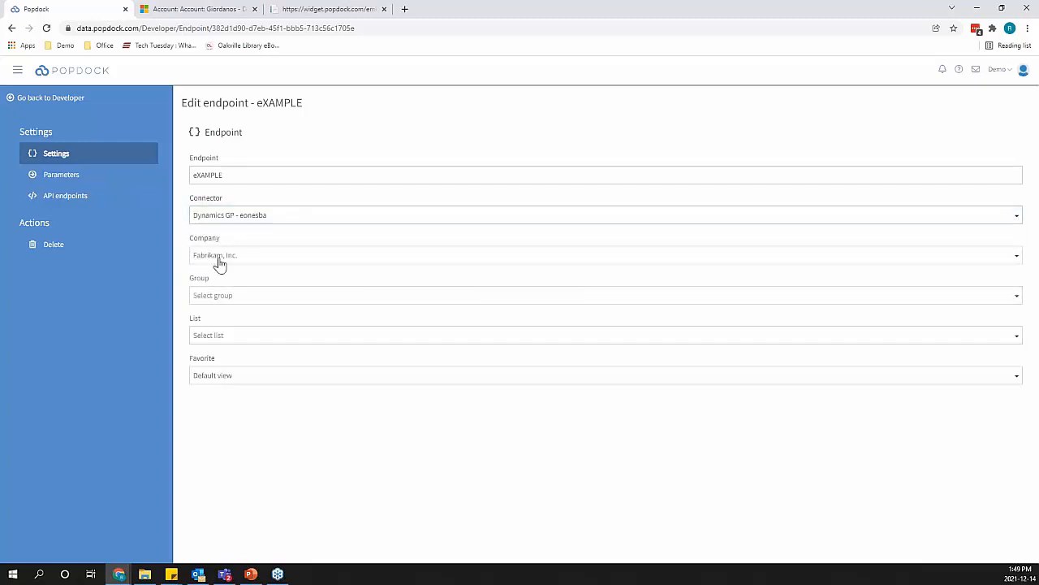
- Set the endpoint's group to Field service and its list to Equipment, keeping Default view as the favorite
left_click(229, 297)
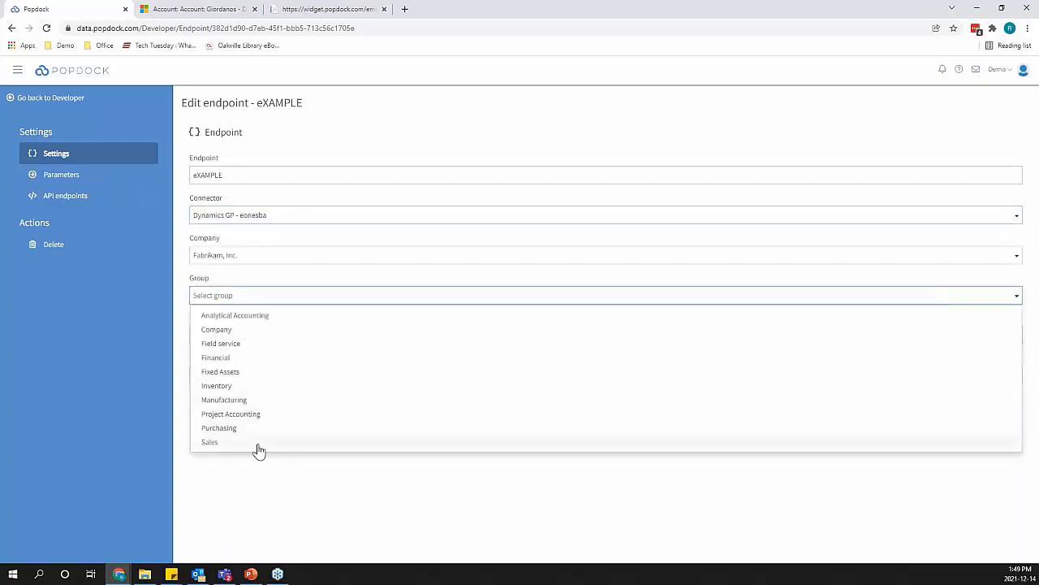
left_click(234, 344)
left_click(214, 336)
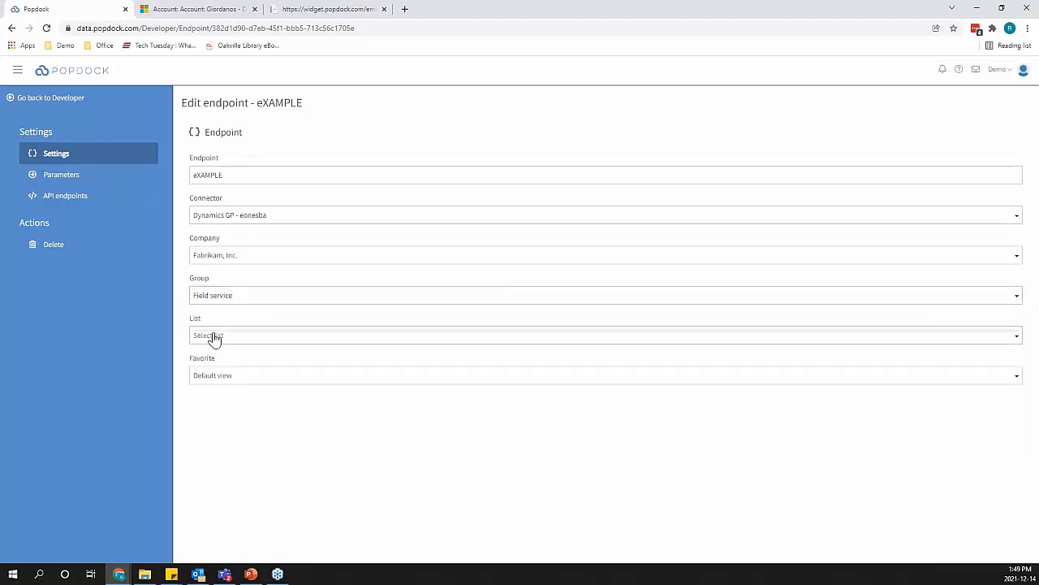
left_click(217, 404)
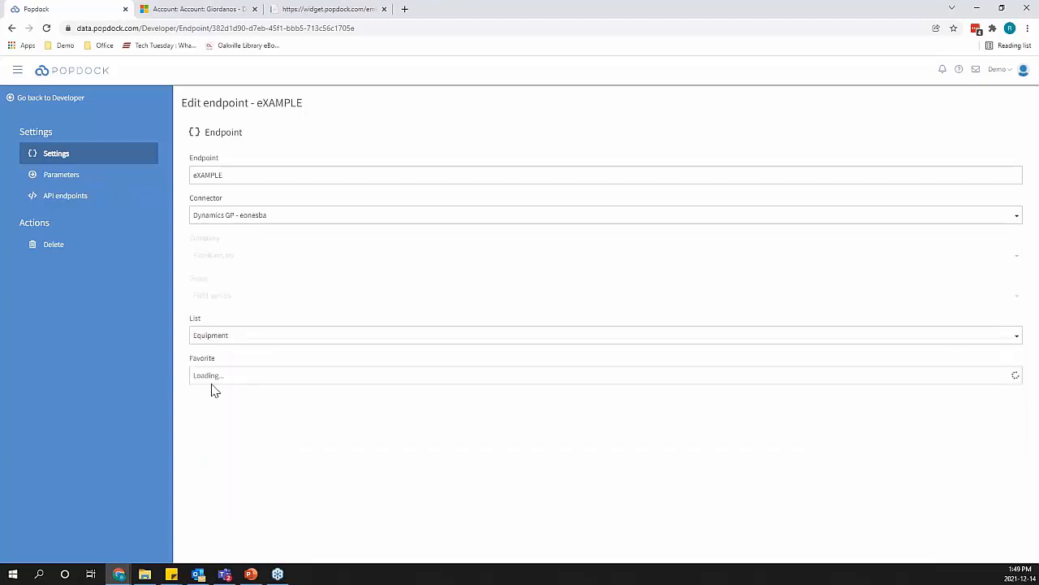
left_click(206, 378)
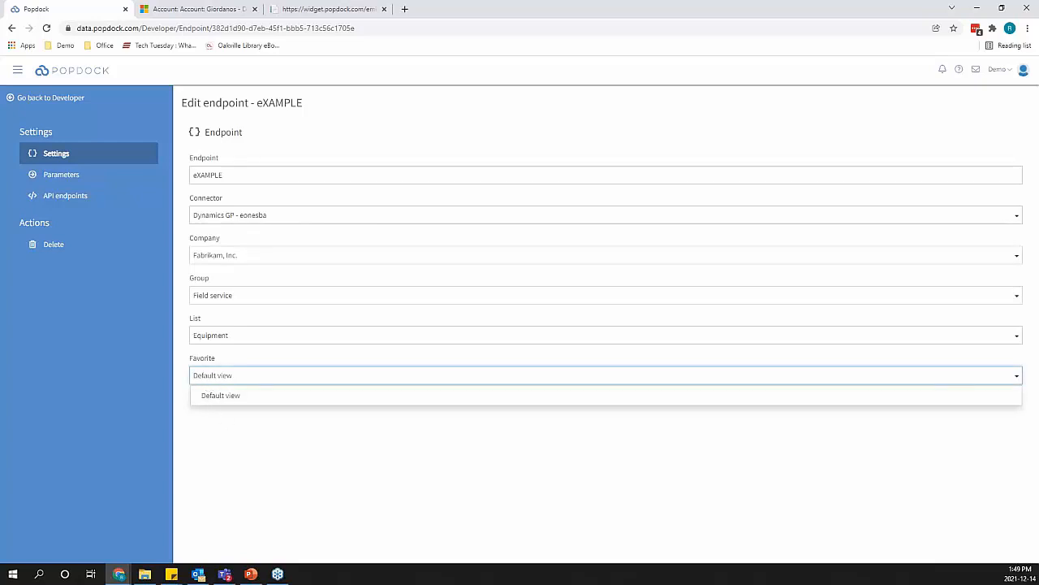
left_click(222, 379)
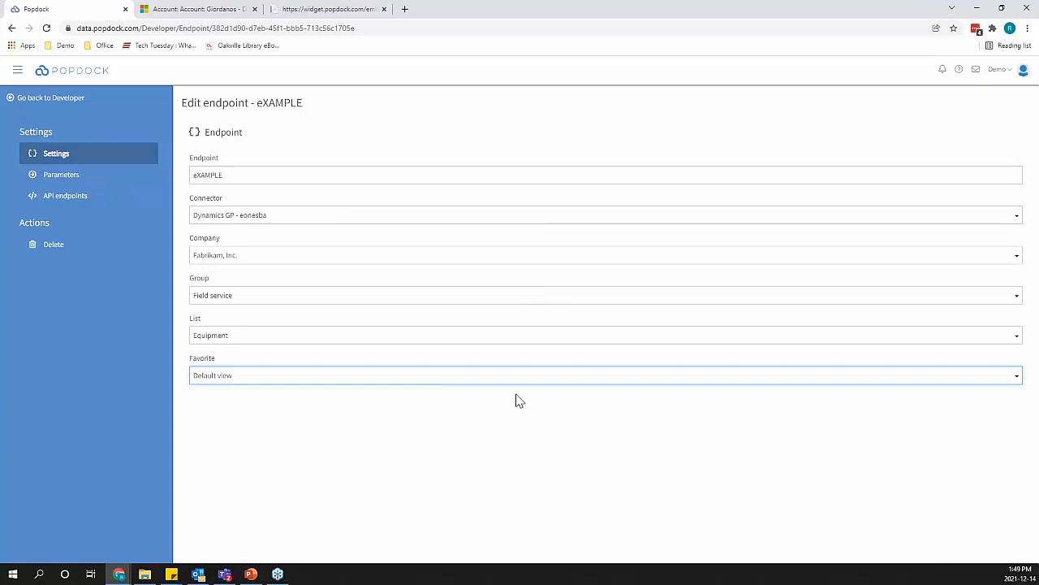
- Review the eXAMPLE endpoint's parameters and its API, data and OData endpoint addresses
left_click(57, 184)
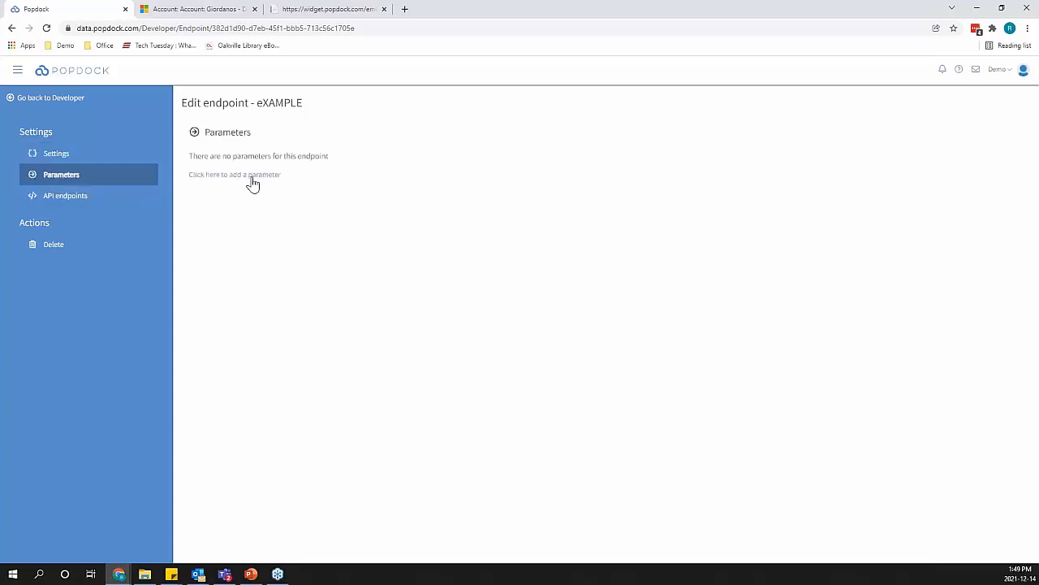
left_click(75, 211)
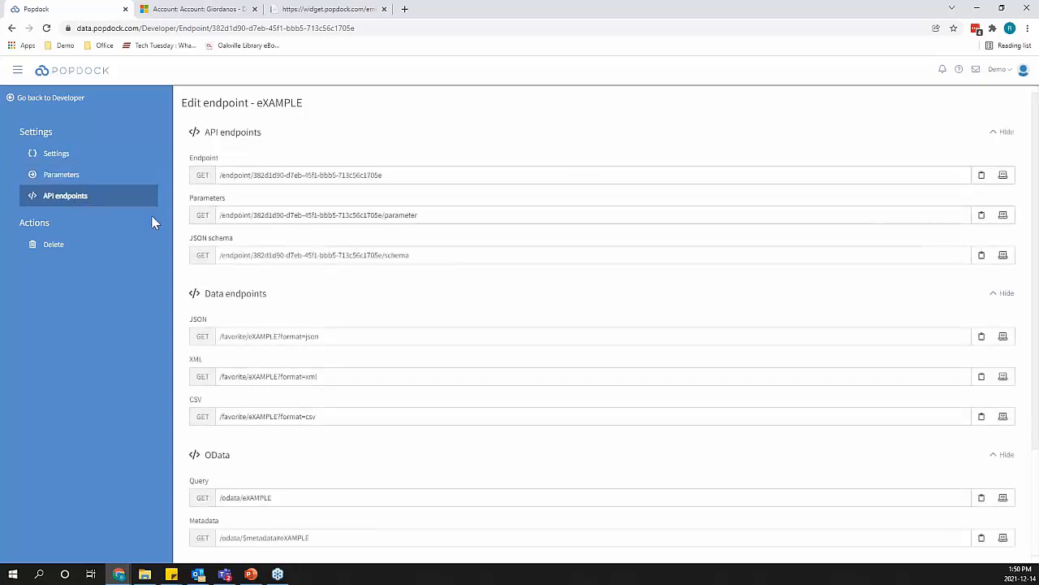
scroll(454, 371, "down", 3)
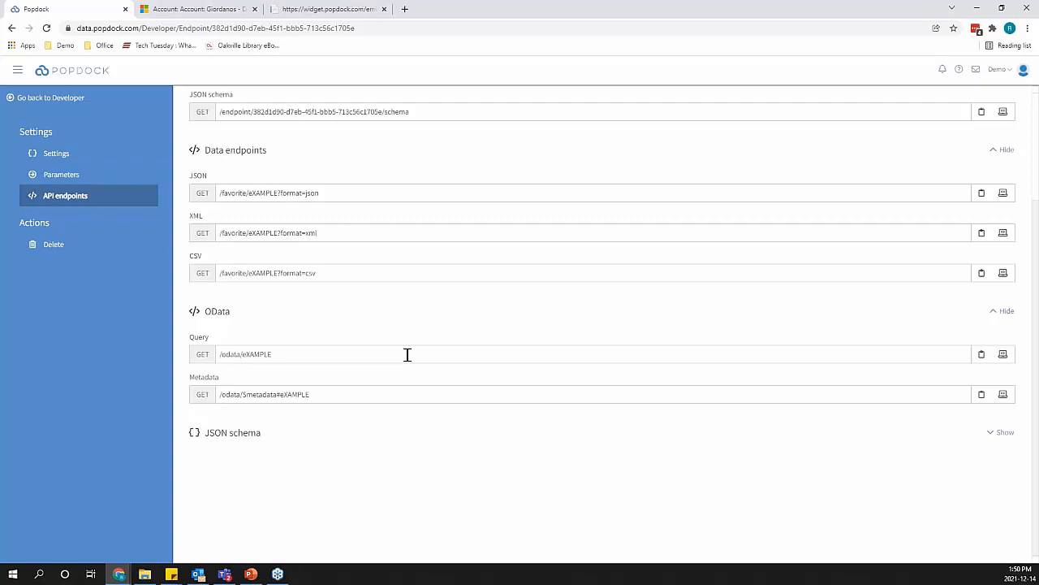
scroll(233, 271, "up", 3)
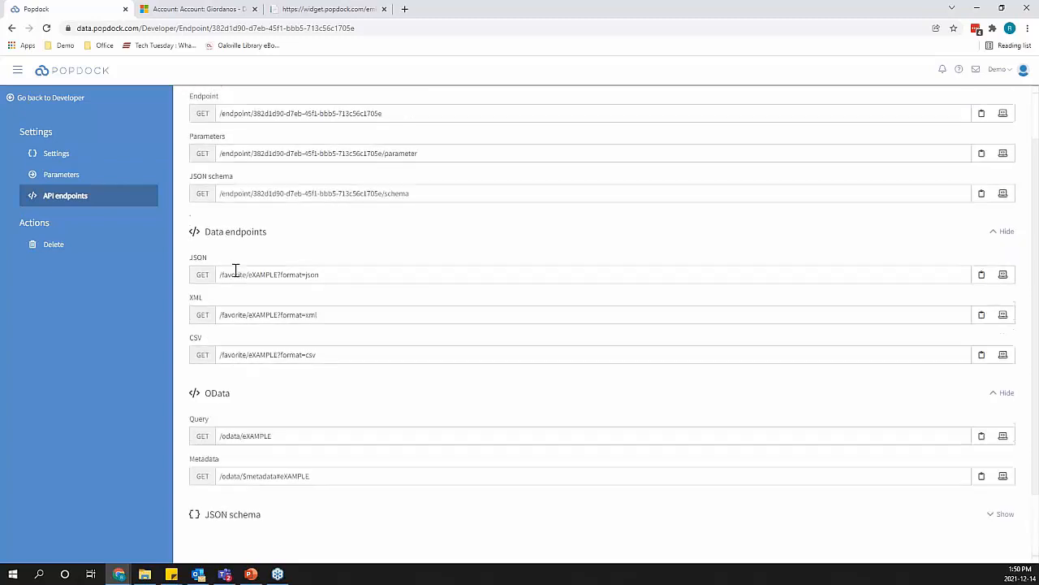
scroll(253, 288, "down", 3)
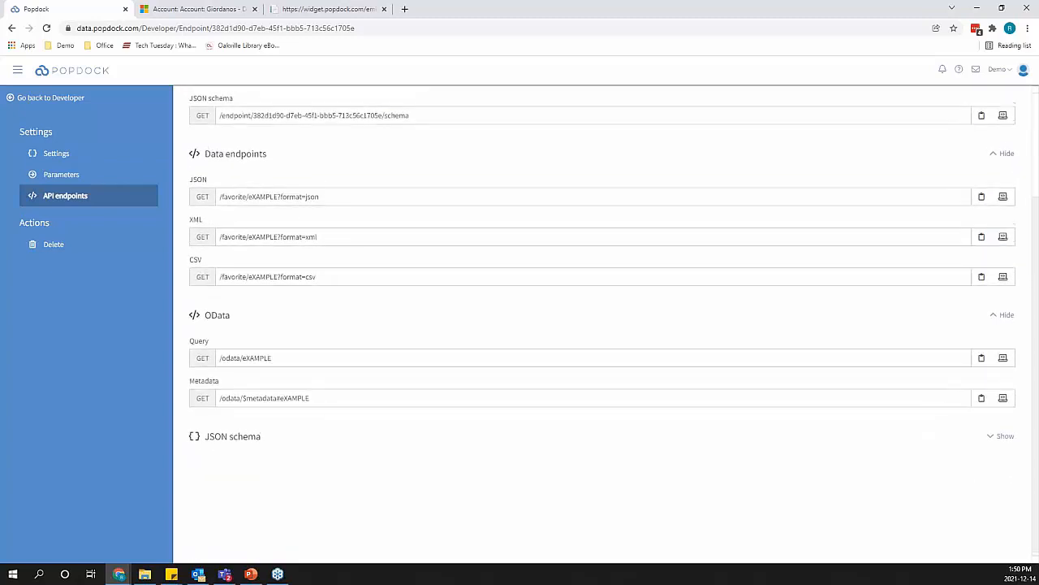
scroll(254, 288, "up", 3)
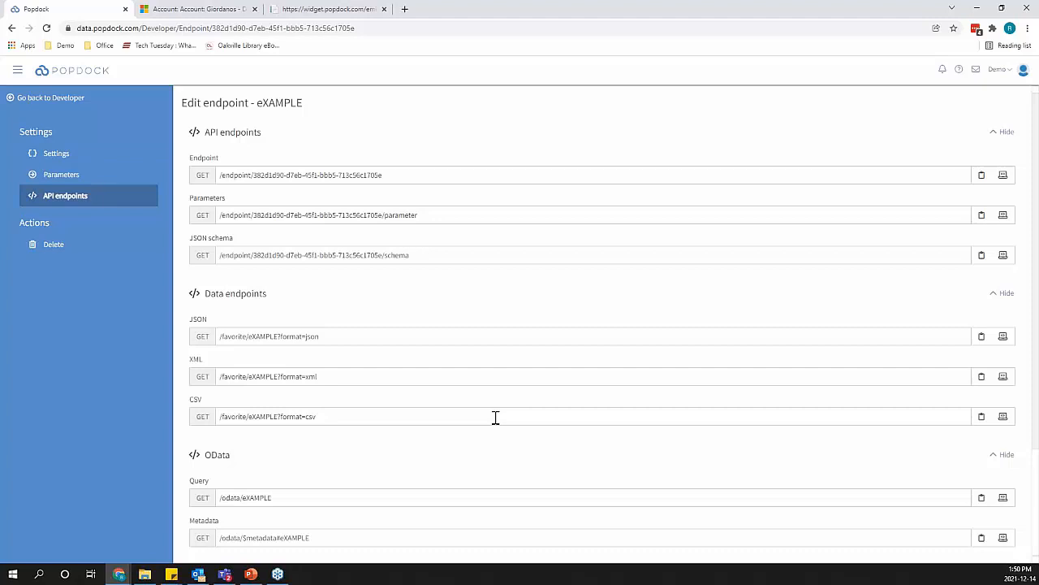
scroll(487, 424, "down", 2)
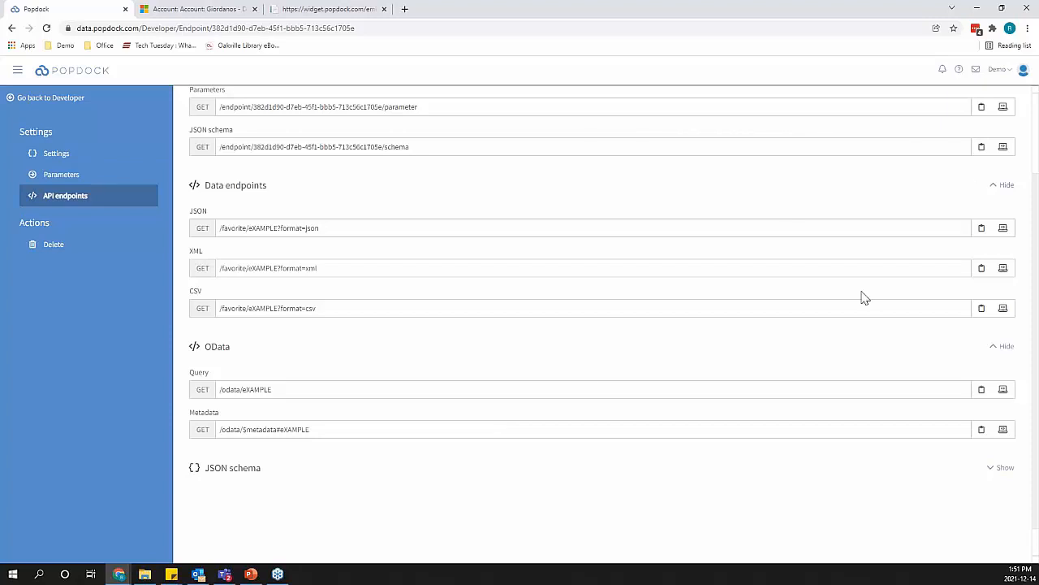
- Go to the connectors list, start adding a connector and browse all available connector types
left_click(18, 73)
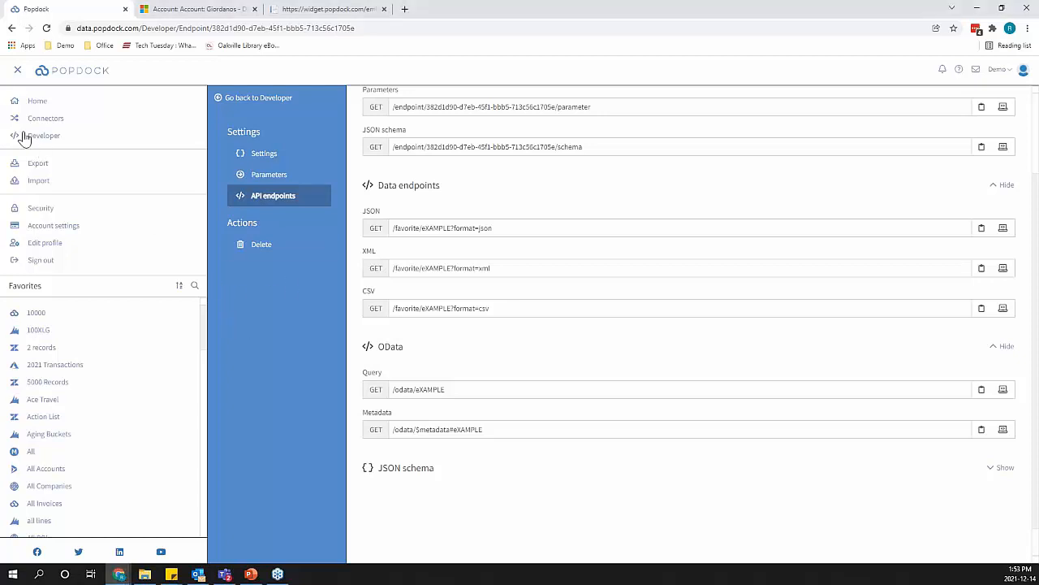
left_click(16, 71)
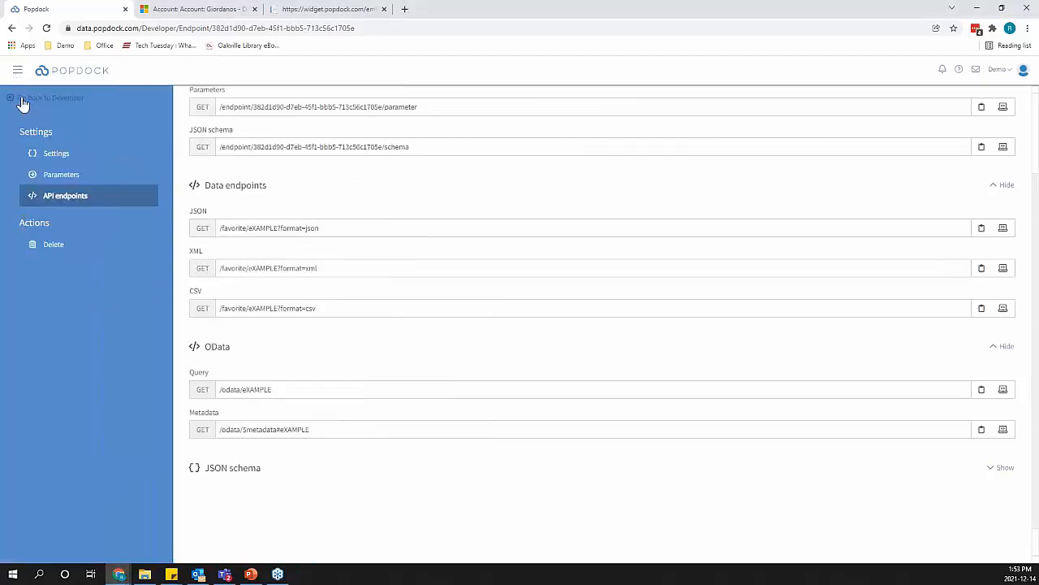
left_click(24, 100)
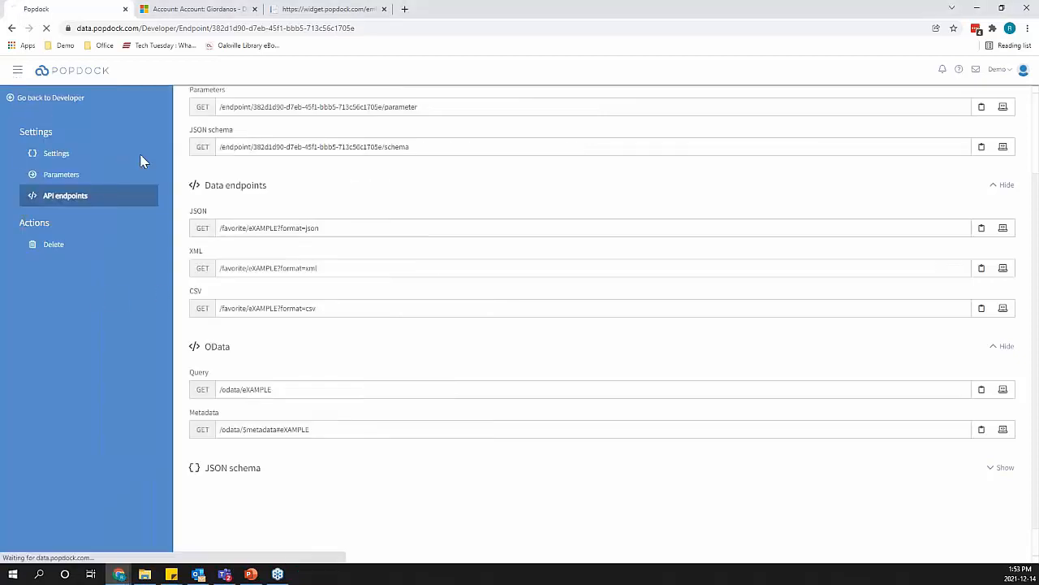
left_click(17, 70)
left_click(40, 120)
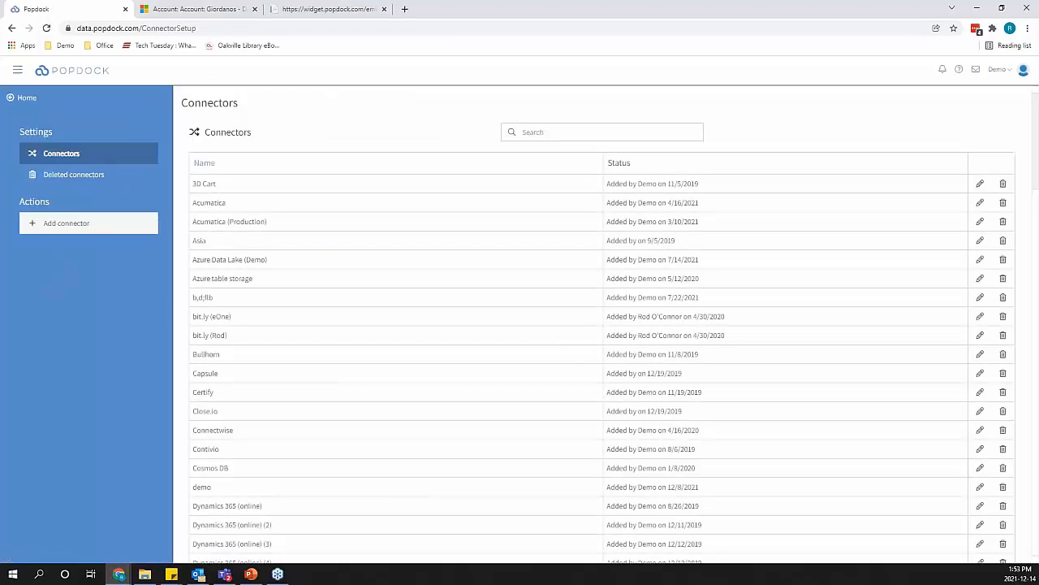
left_click(63, 223)
scroll(455, 331, "down", 7)
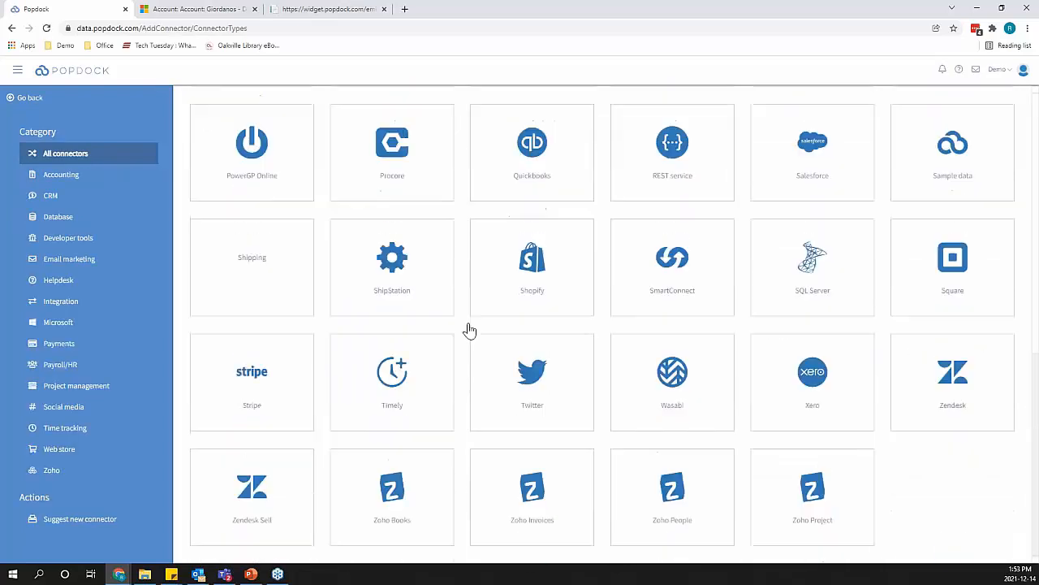
scroll(674, 341, "up", 3)
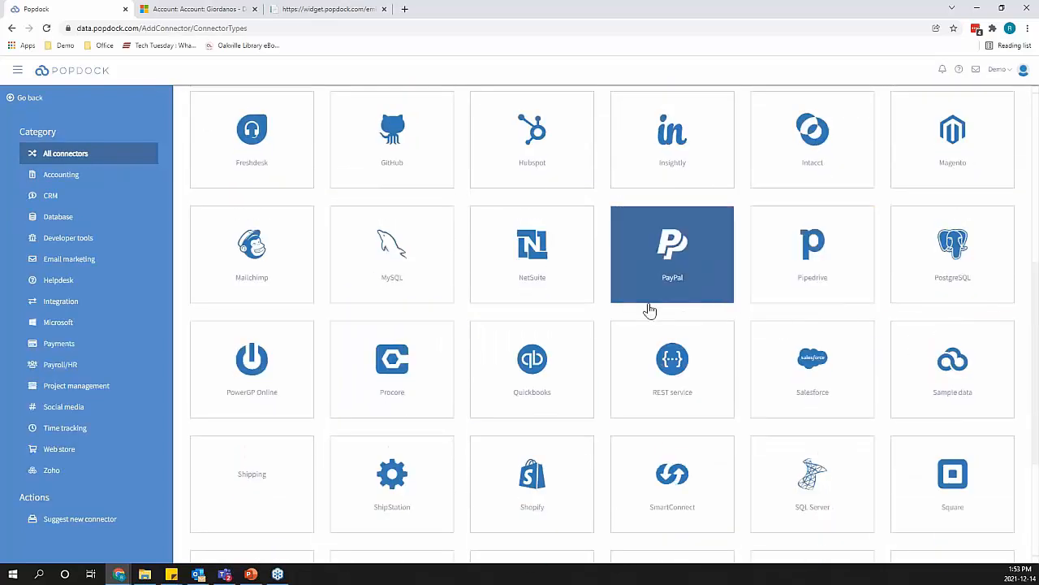